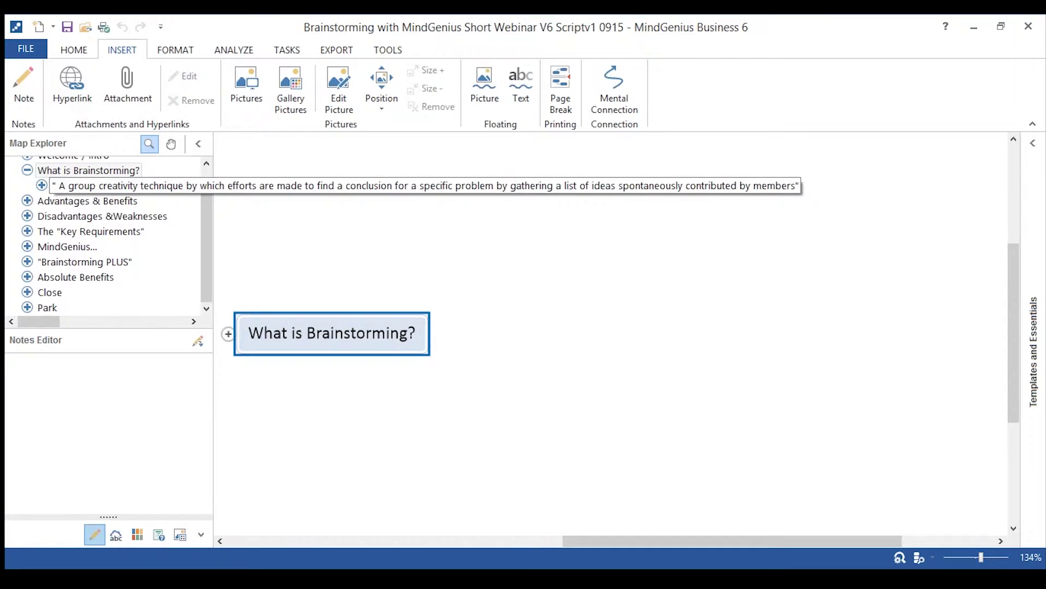
Show the brainstorming definition with its seven key words, then the Advantages & Benefits branch.
click(126, 185)
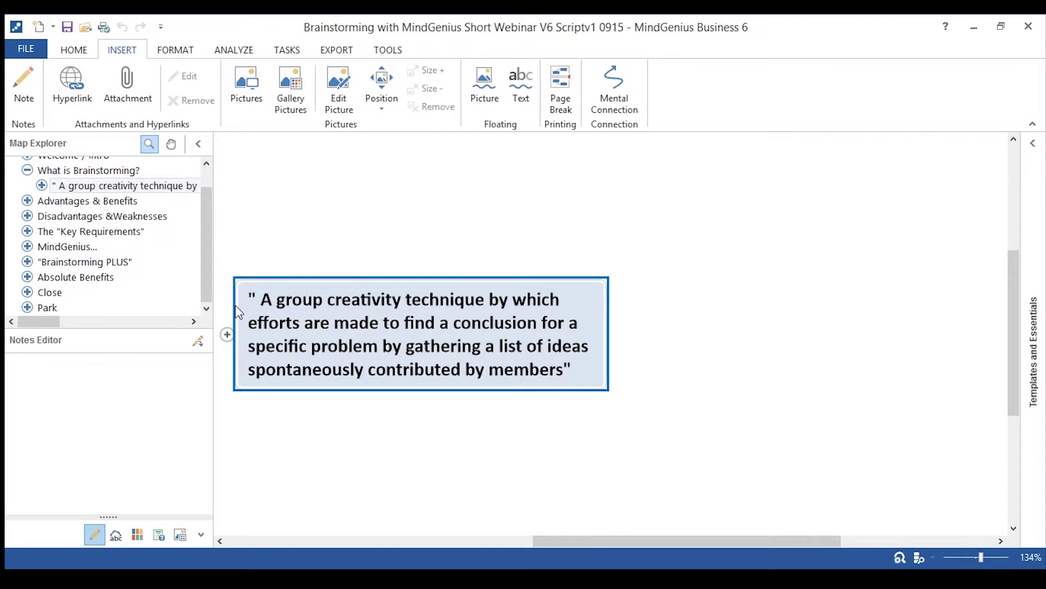
click(227, 333)
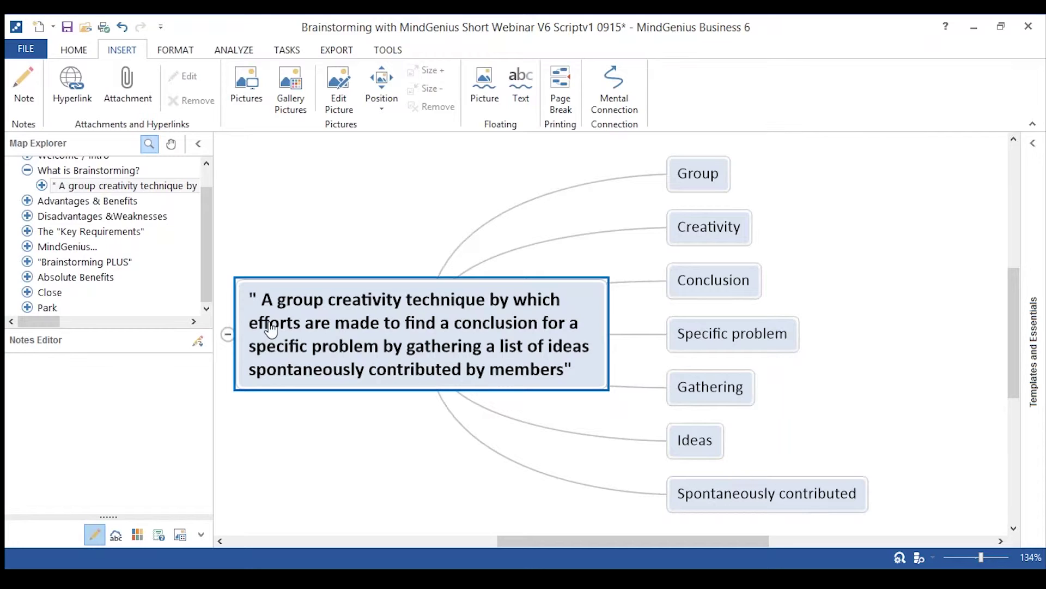
click(112, 209)
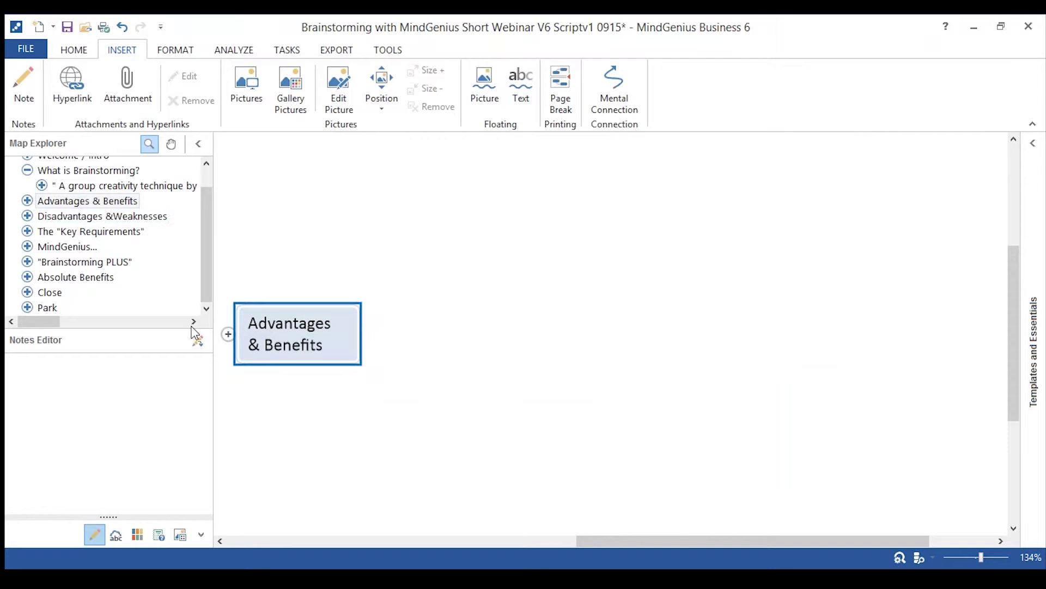
Present Involvement, Idea Generation, Problem Solving, Teamwork and Process Improvement, then show Disadvantages & Weaknesses.
click(227, 334)
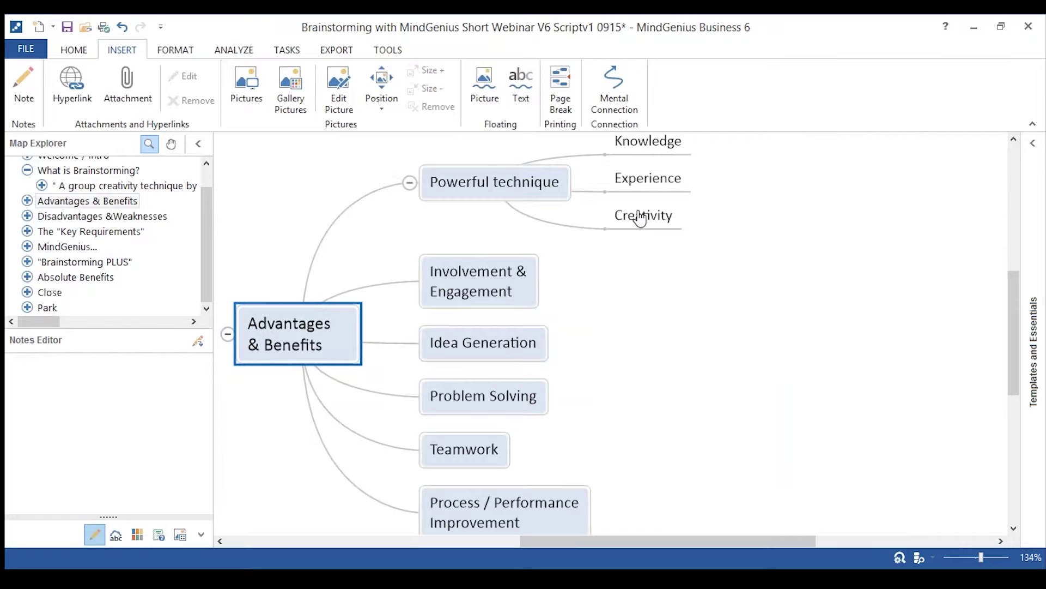
click(441, 295)
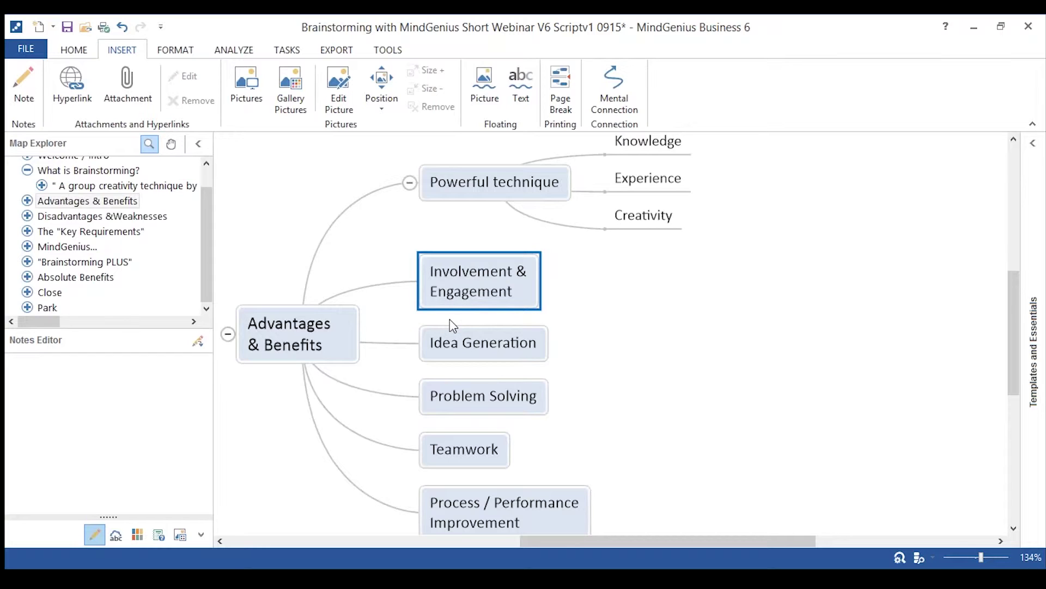
click(466, 353)
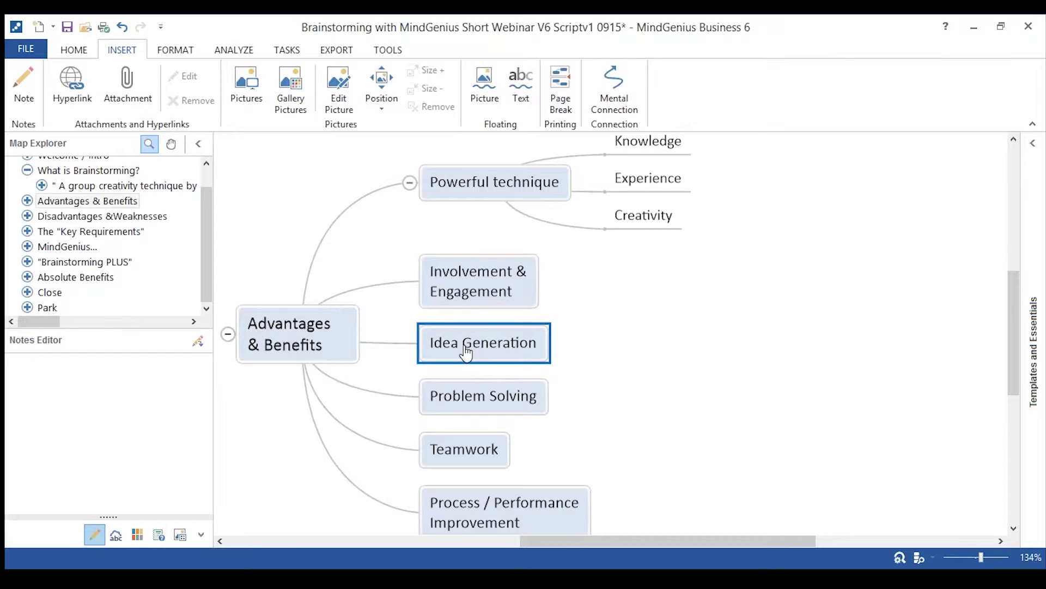
click(475, 397)
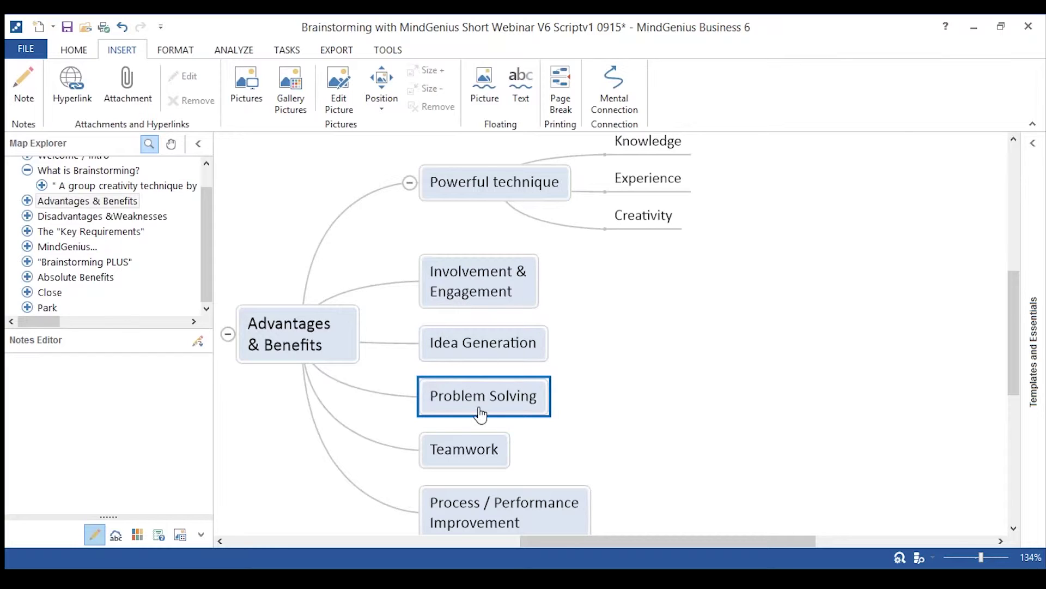
click(493, 462)
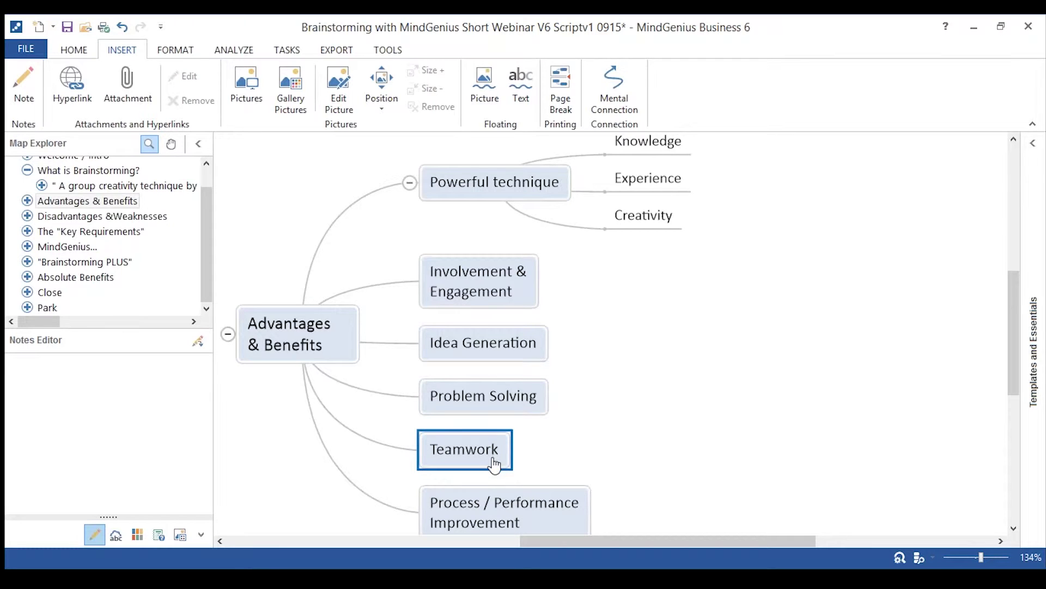
click(505, 515)
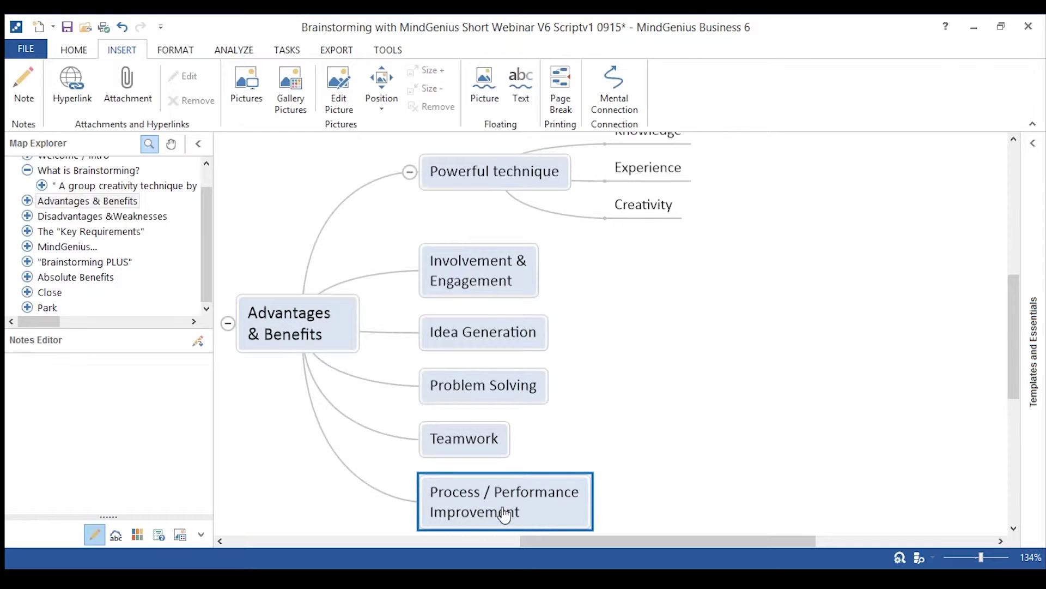
click(83, 218)
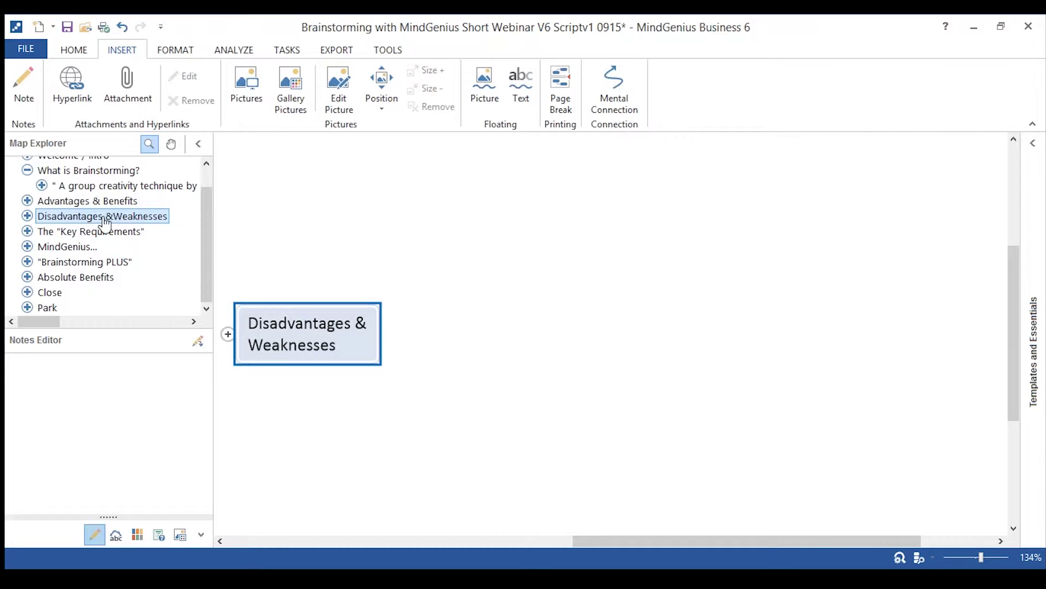
Expand Disadvantages & Weaknesses, then open and close the Inadequate methods and Capture only branches.
click(229, 334)
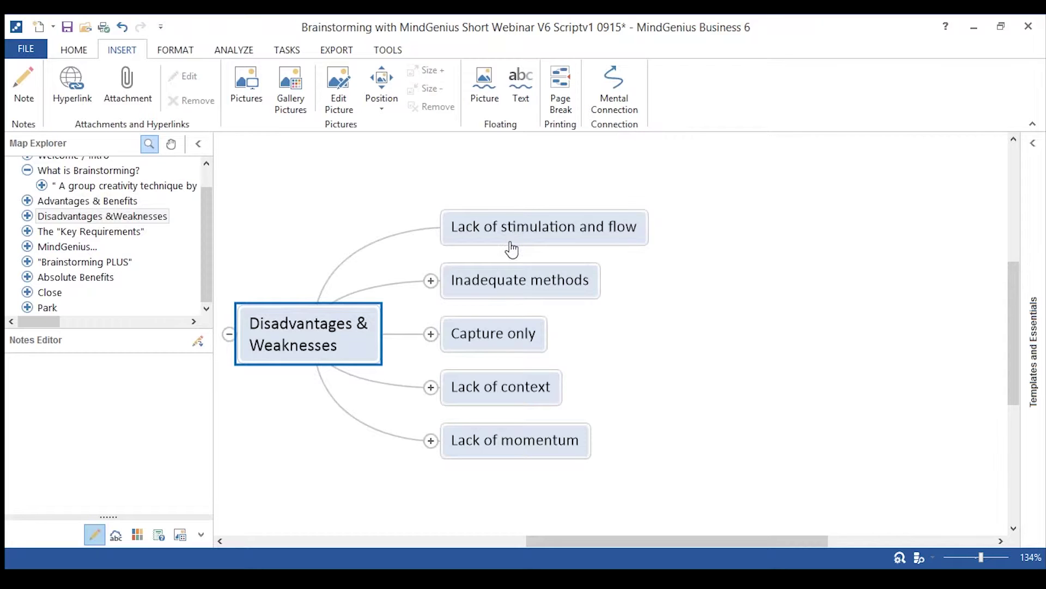
click(473, 288)
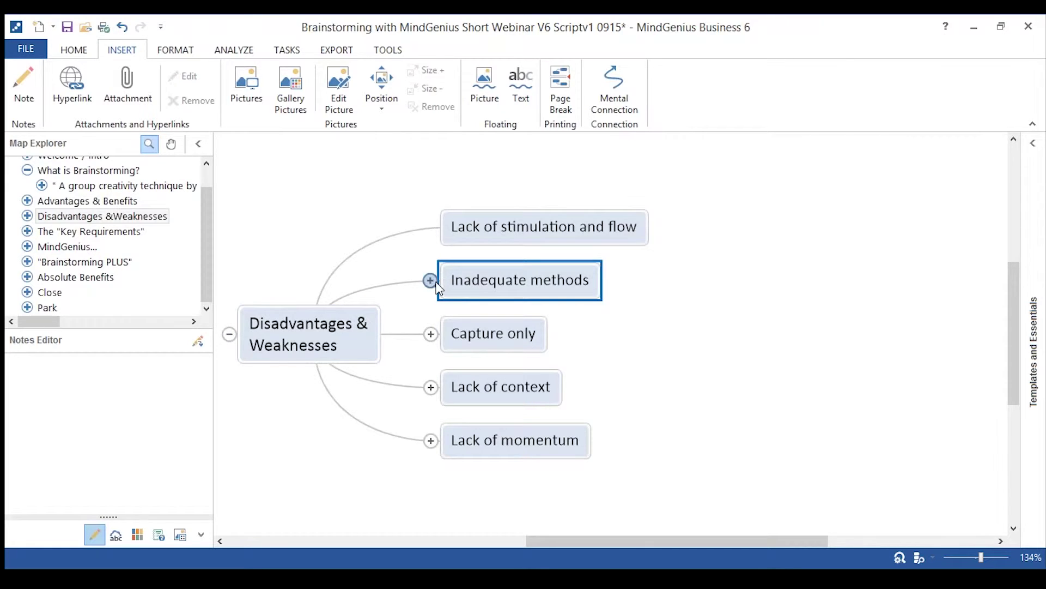
click(431, 280)
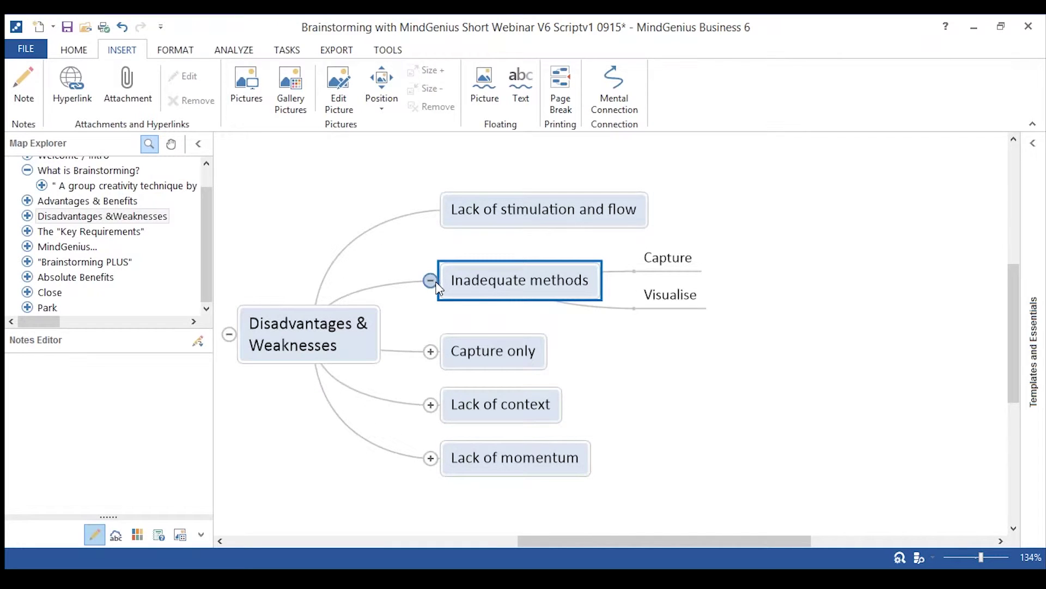
click(434, 282)
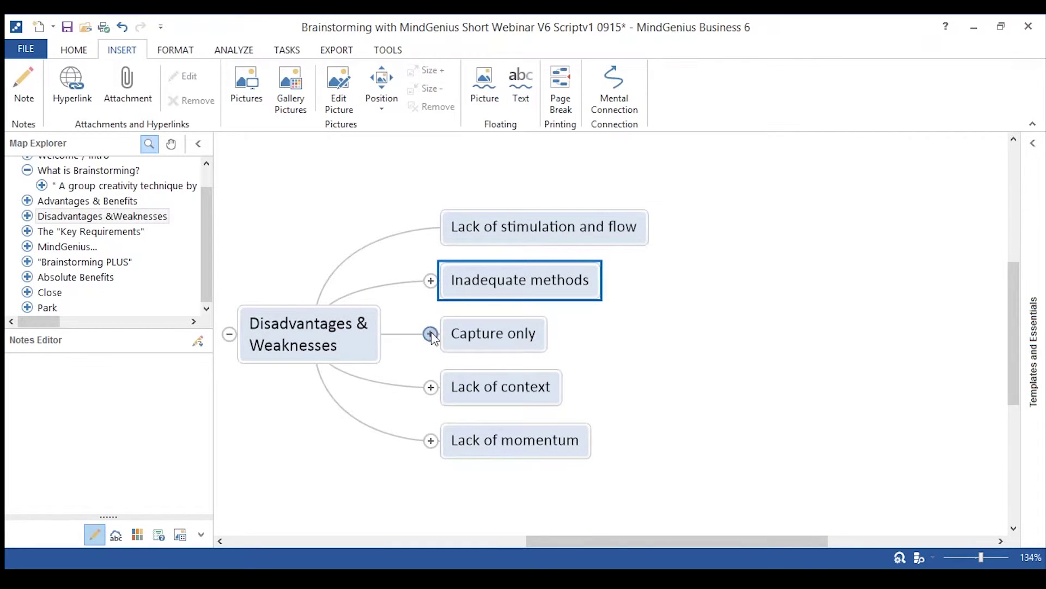
click(430, 334)
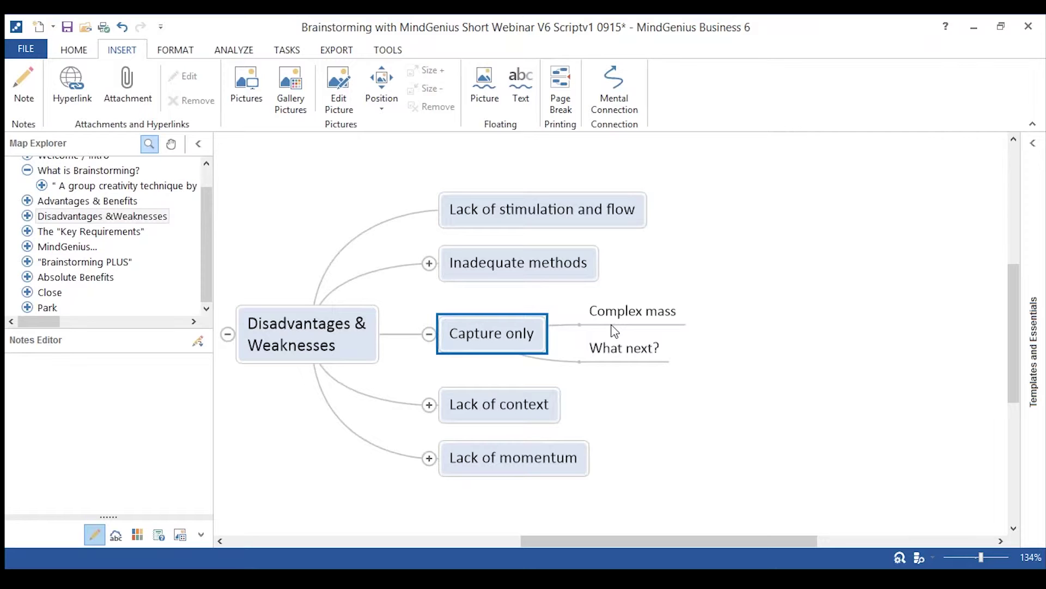
click(629, 354)
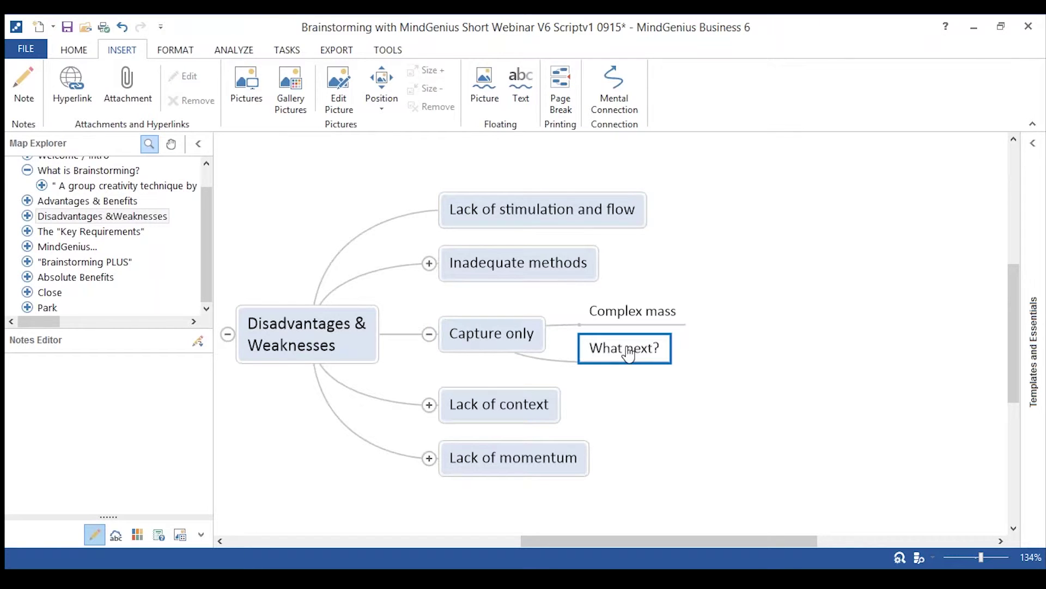
click(430, 334)
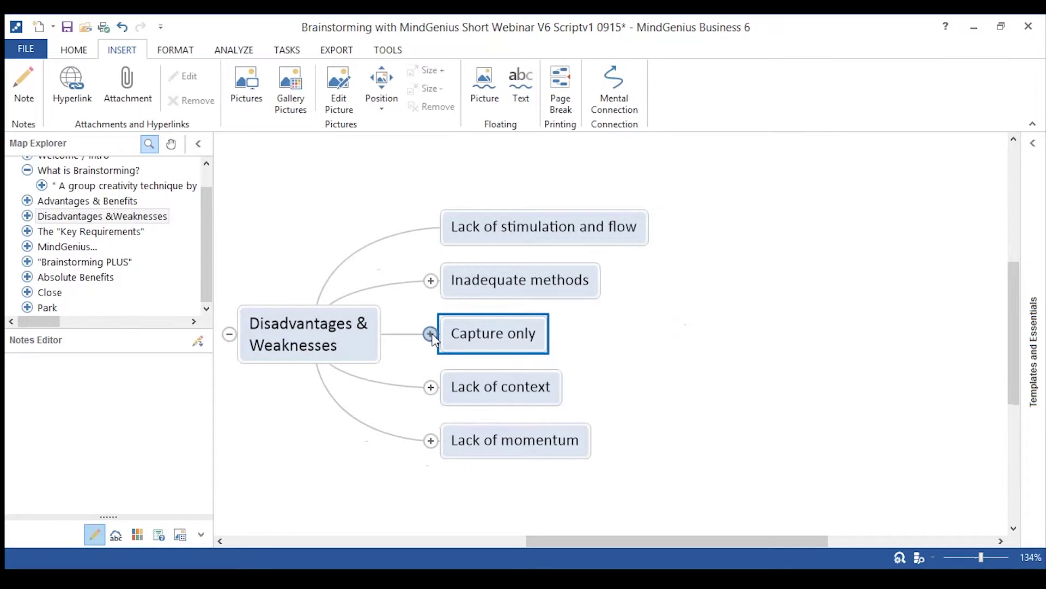
Expand and collapse the Lack of context and Lack of momentum sub-branches.
click(430, 387)
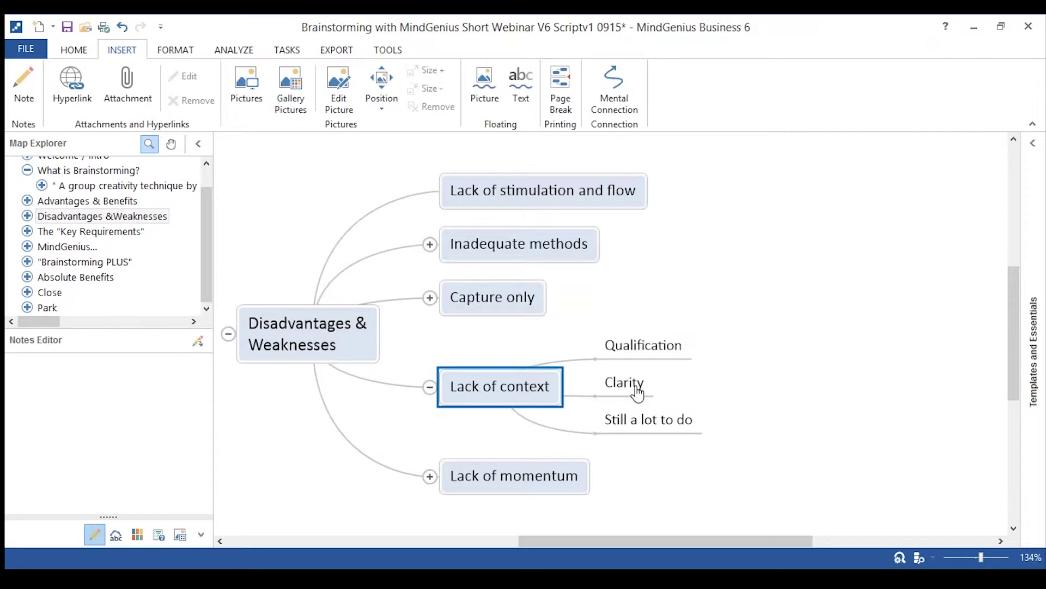
click(430, 386)
click(430, 440)
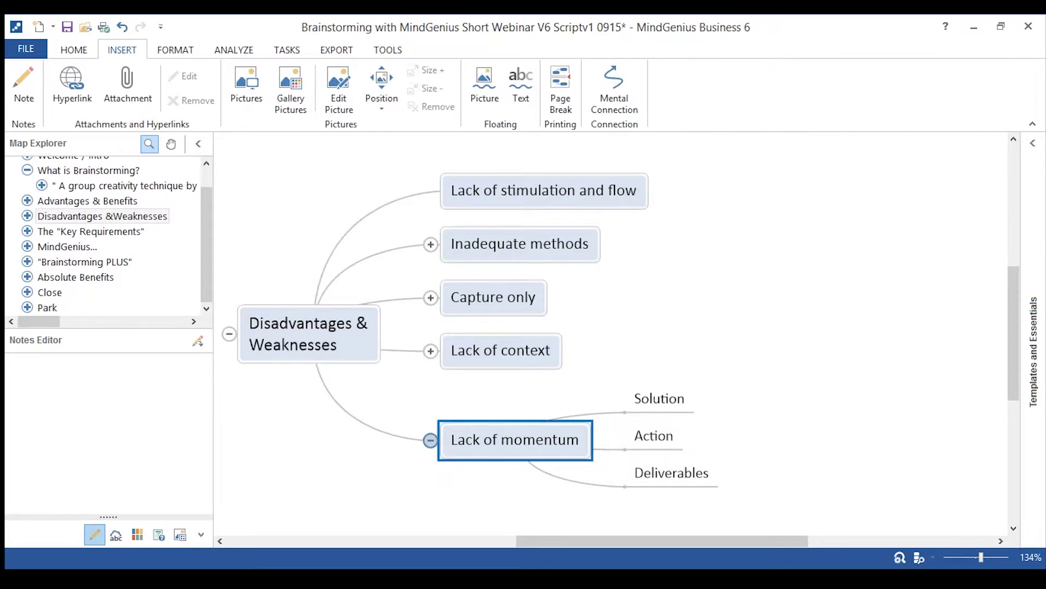
click(430, 440)
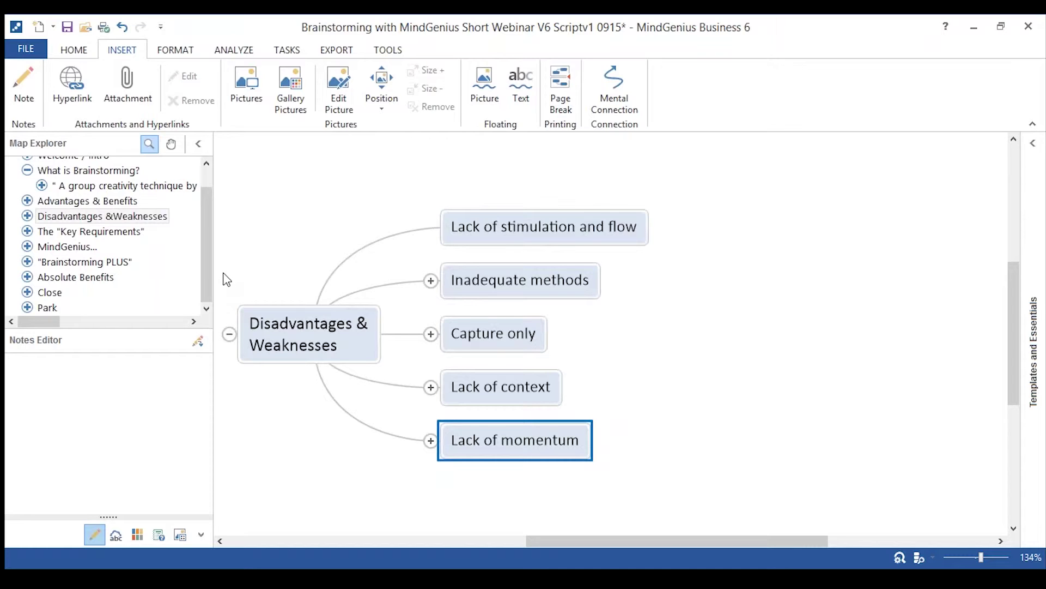
Show the MindGenius... branch, then start a new blank map, Untitled 2.
click(68, 247)
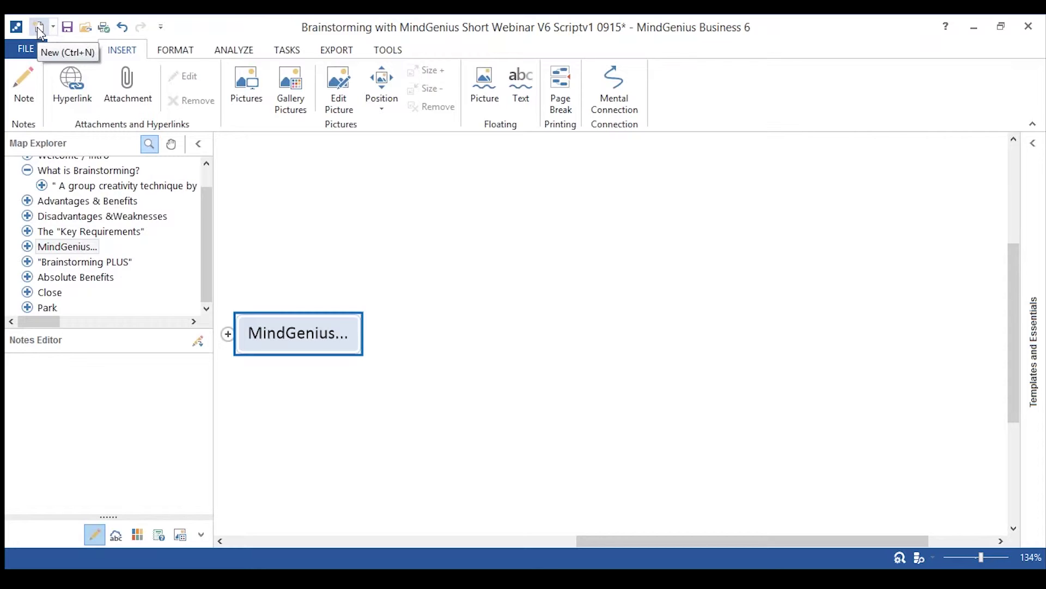
click(39, 29)
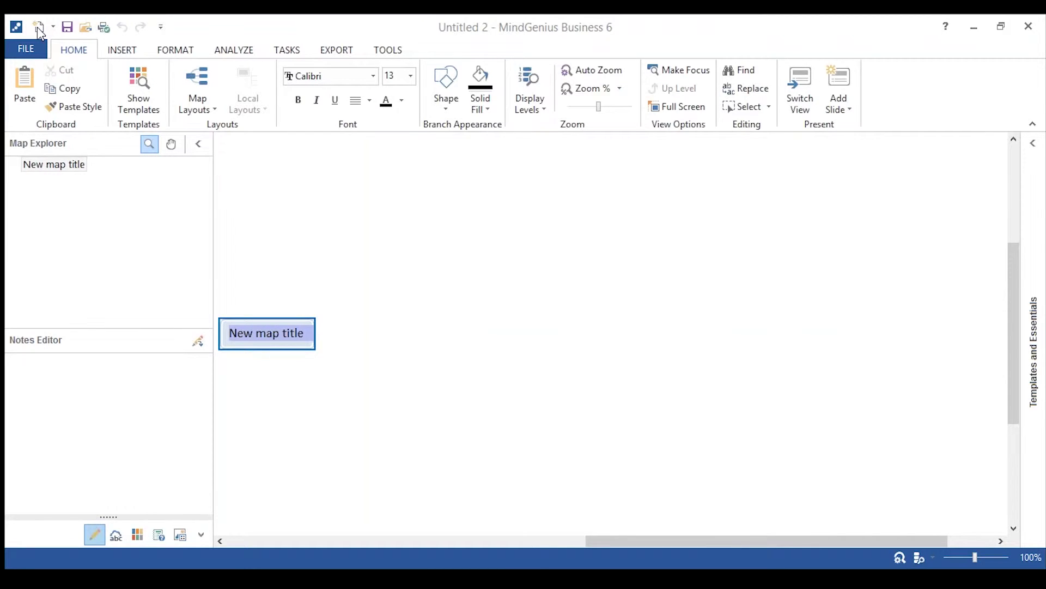
Retitle the new map's central topic from 'New map title' to 'Improvement Ideas'.
text(Impr)
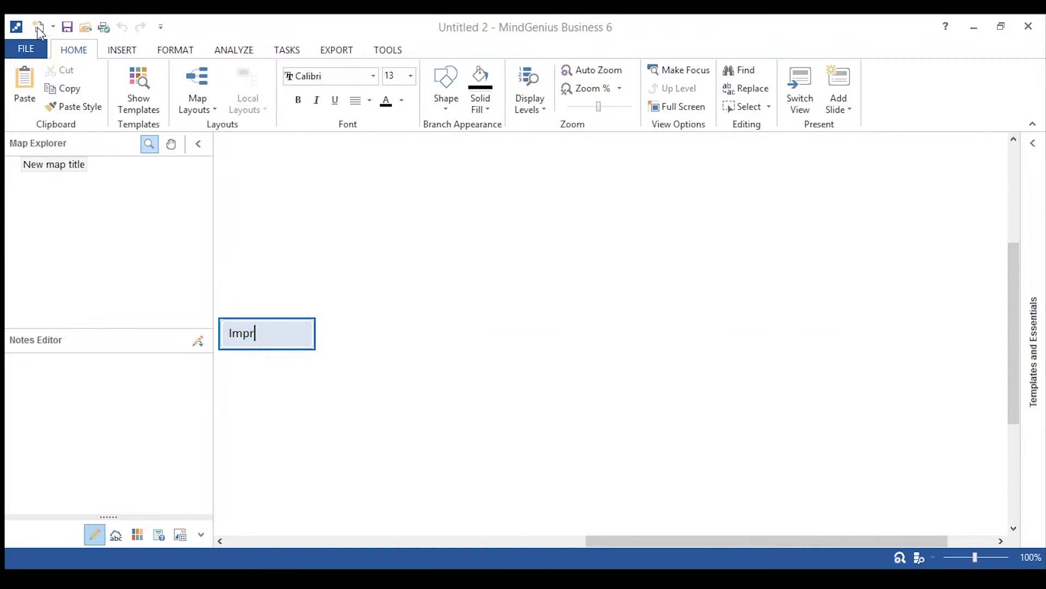
text(ovement Ideas)
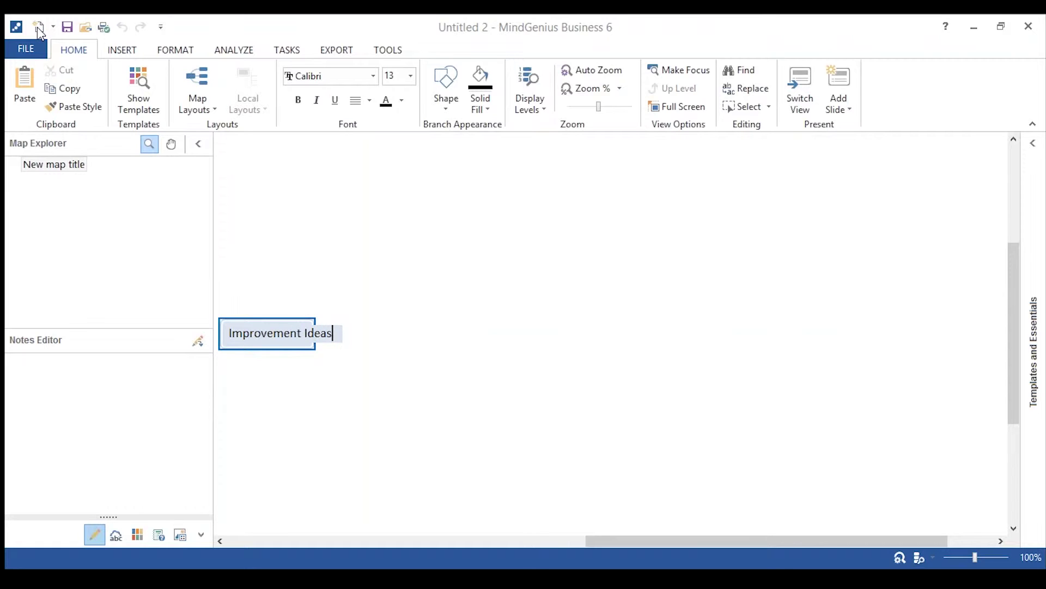
key(Return)
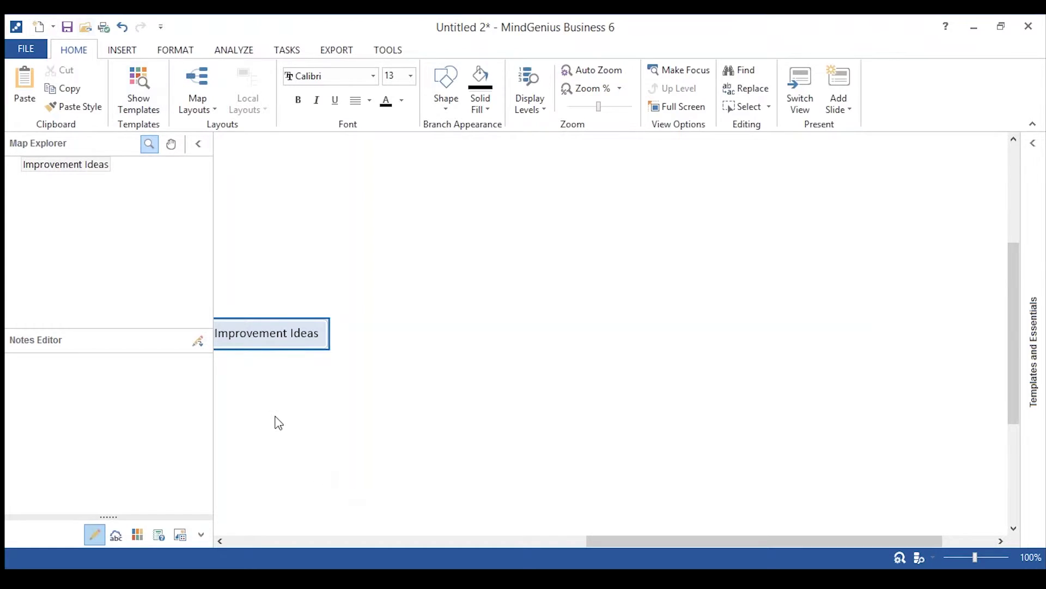
click(273, 332)
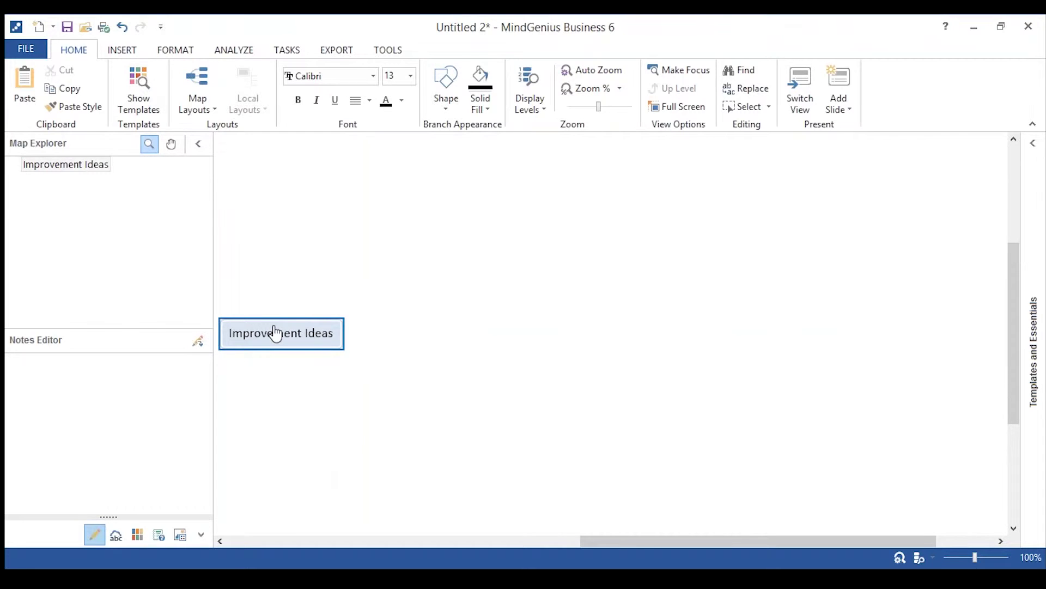
Add branches 'Devise overseas marketing strategy' and 'improve the website' to Improvement Ideas.
key(Return)
text(Devise )
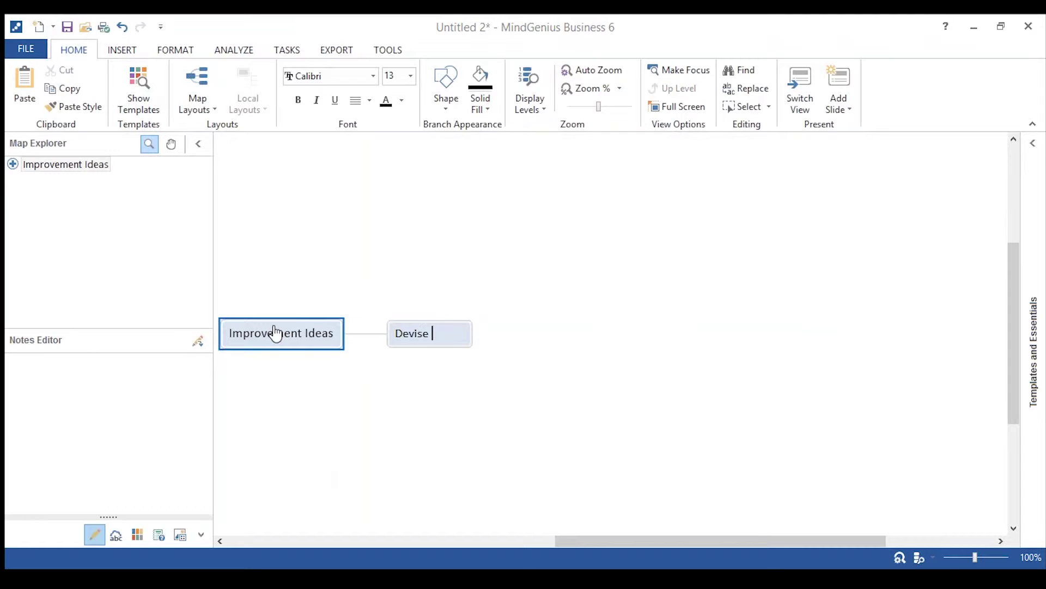
text(overseads)
key(BackSpace)
key(BackSpace)
text(s marketing)
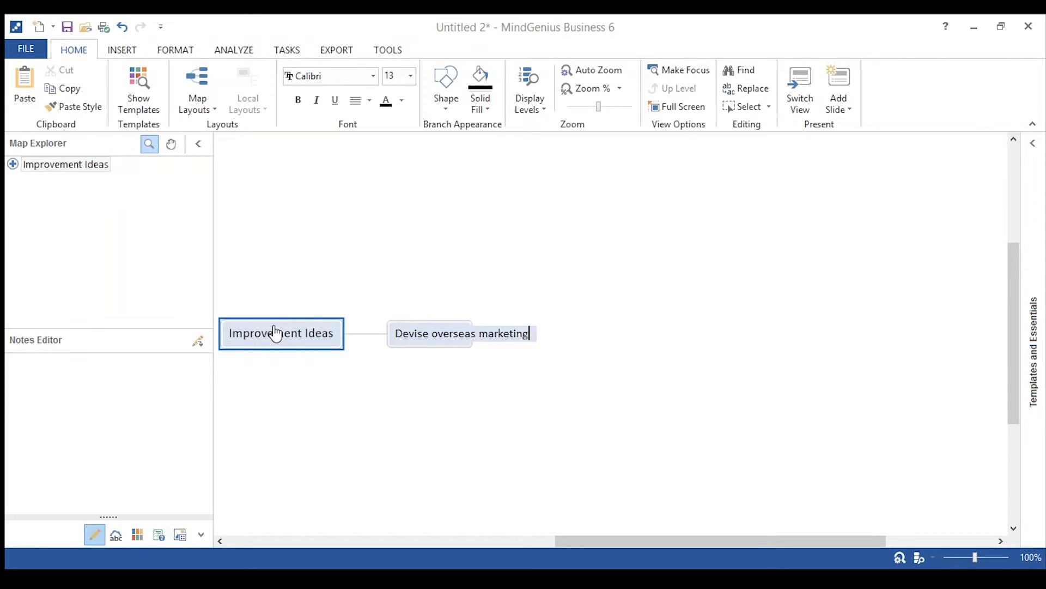
text( strategy)
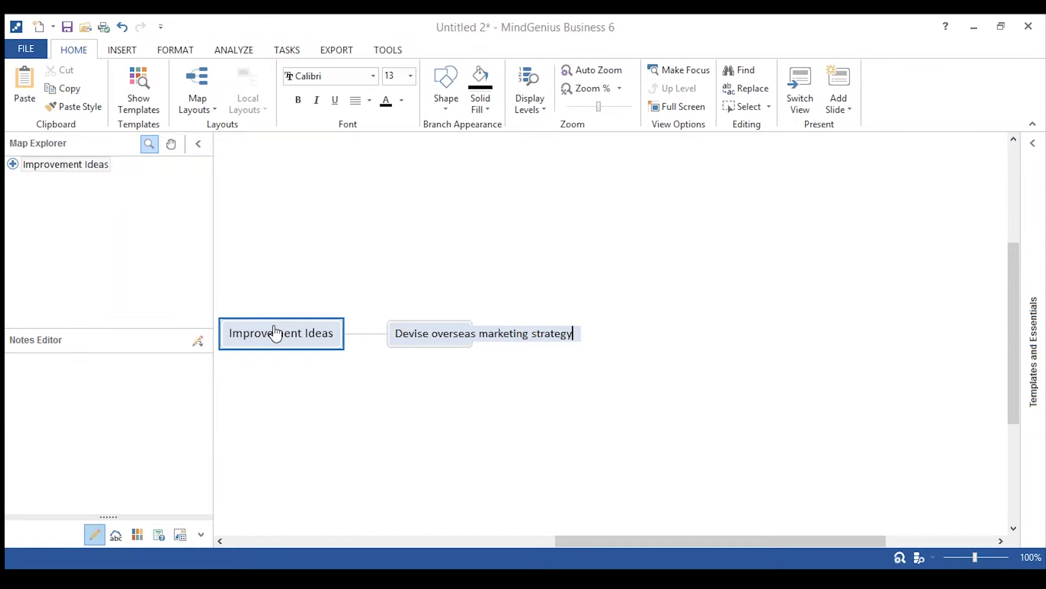
key(Return)
text(imp)
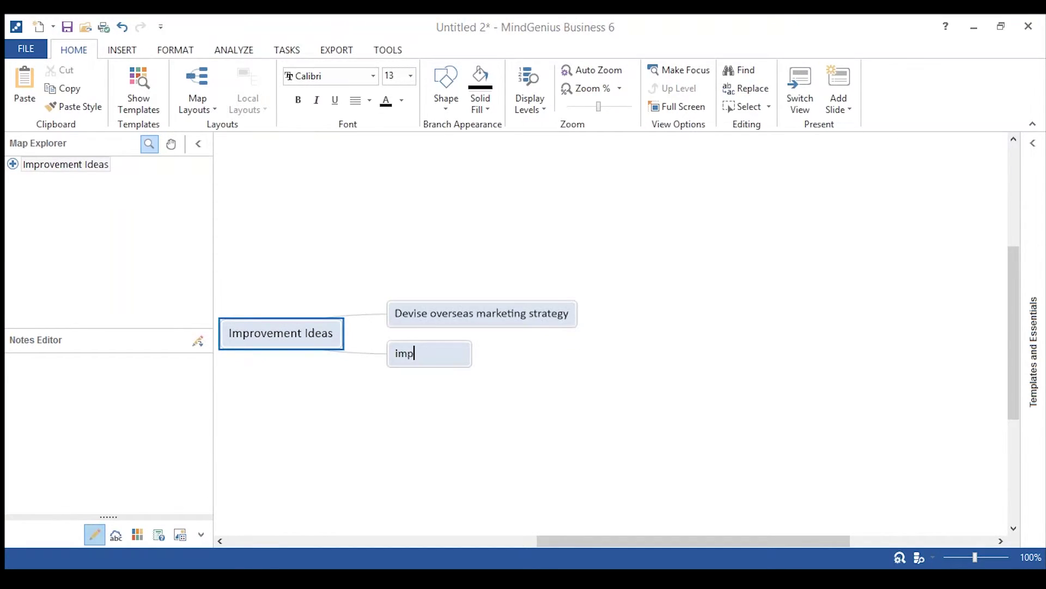
text(rove the website)
key(Return)
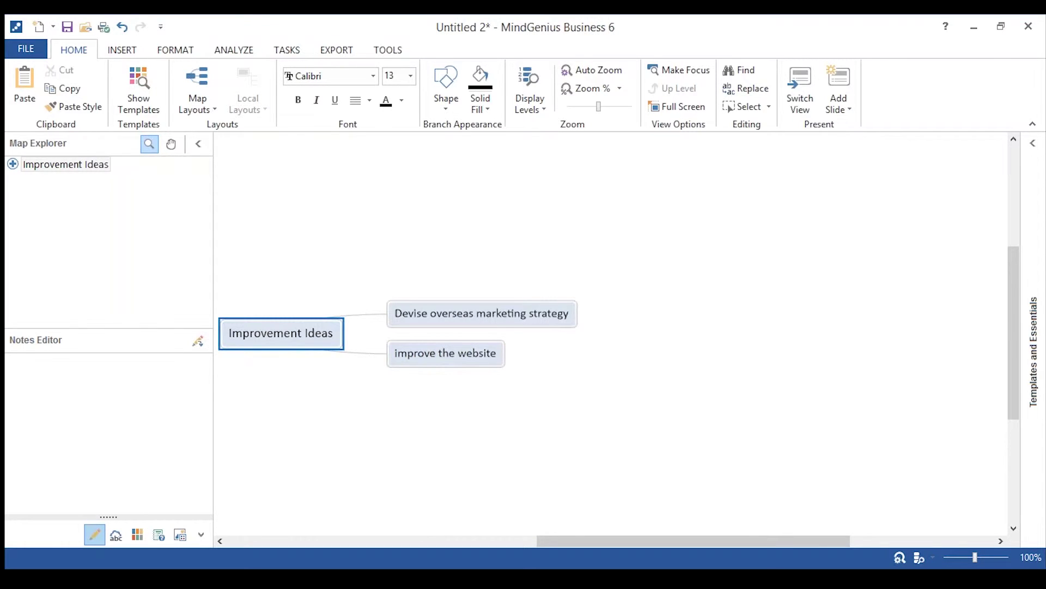
Add the 'examine cost savings' and 'start a staff suggestions scheme' branches.
text(examine c)
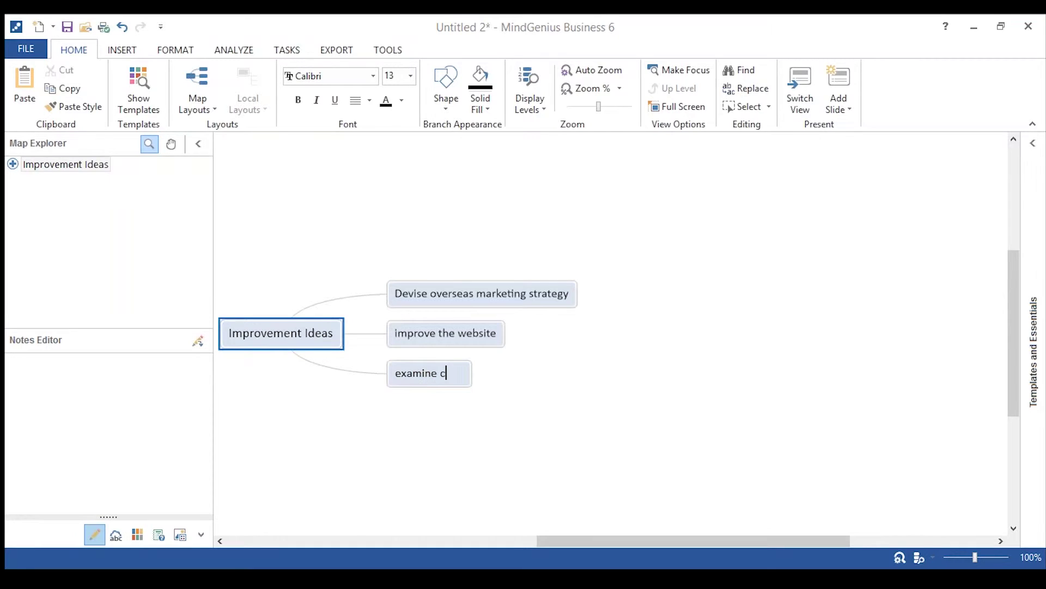
text(ost savin)
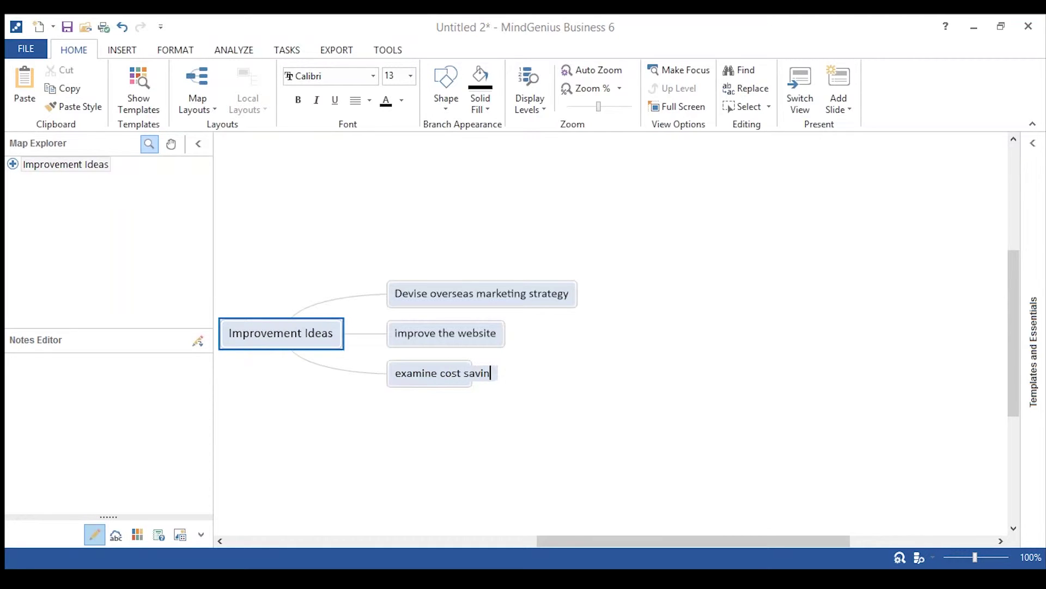
text(gs)
key(Return)
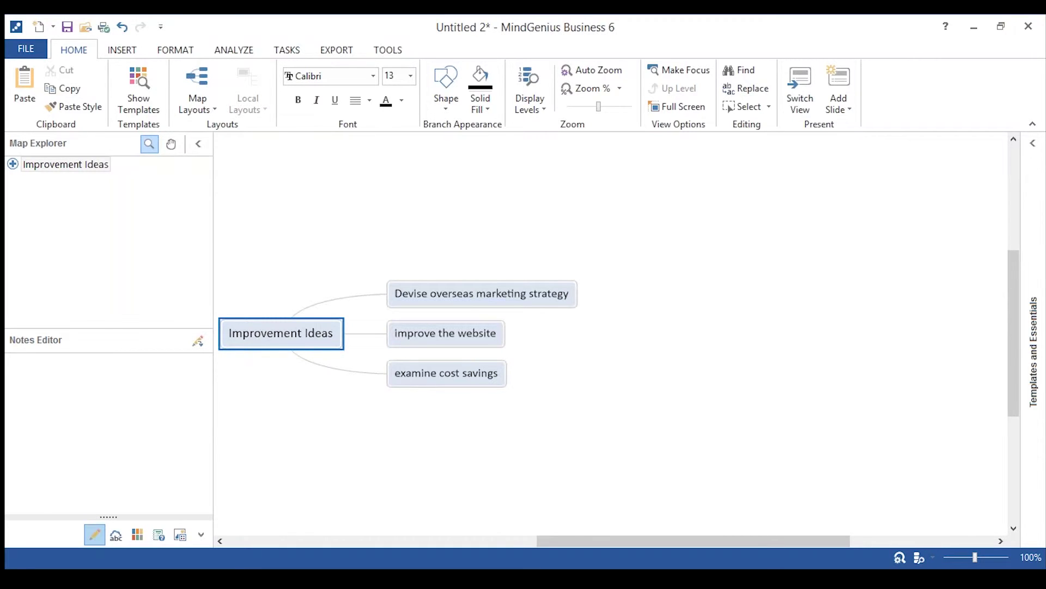
text(star)
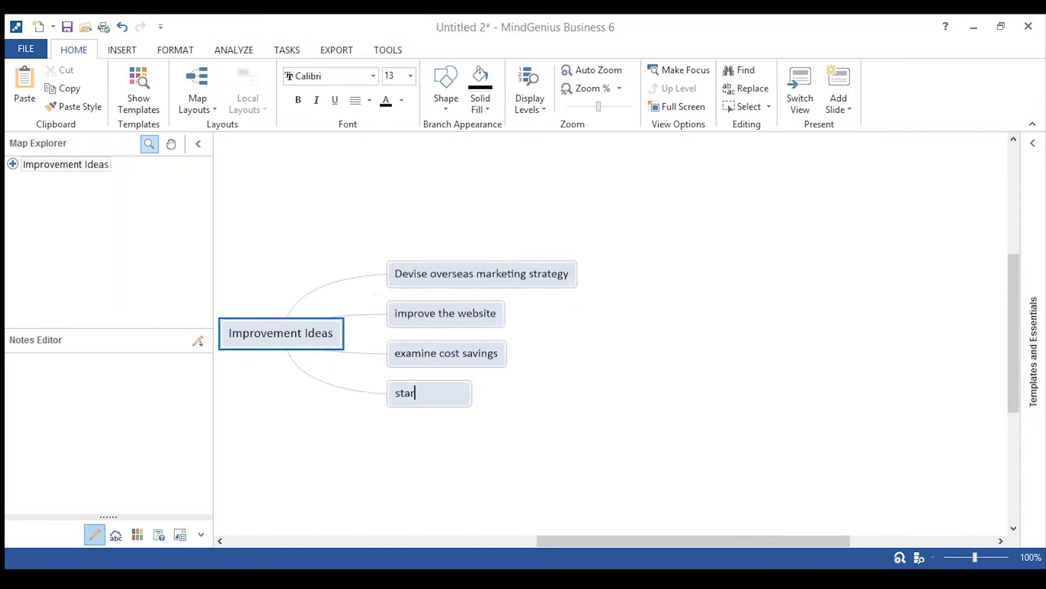
text(t a staff suggestio)
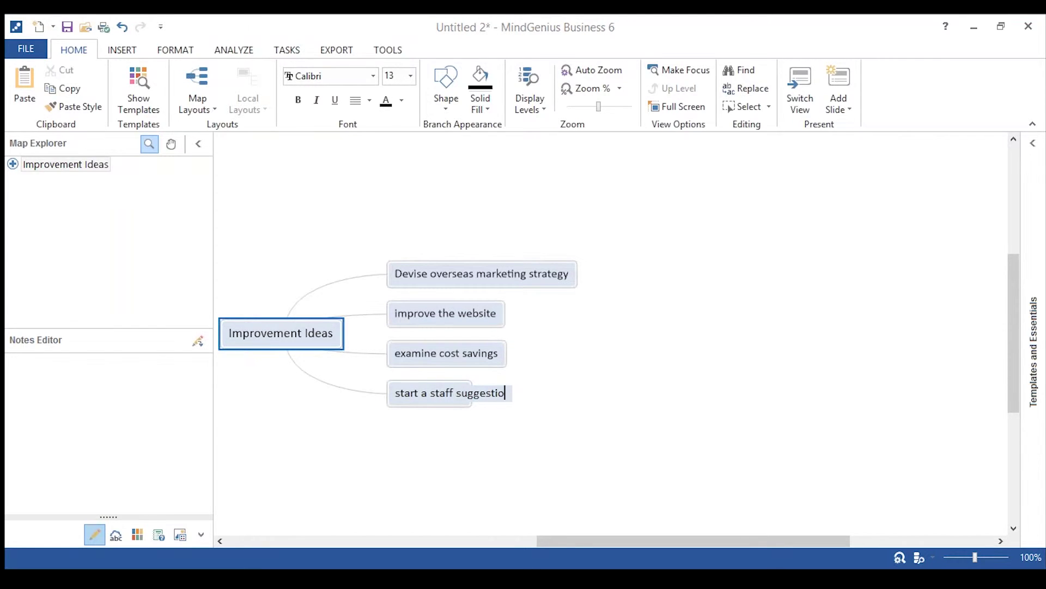
text(ns sch)
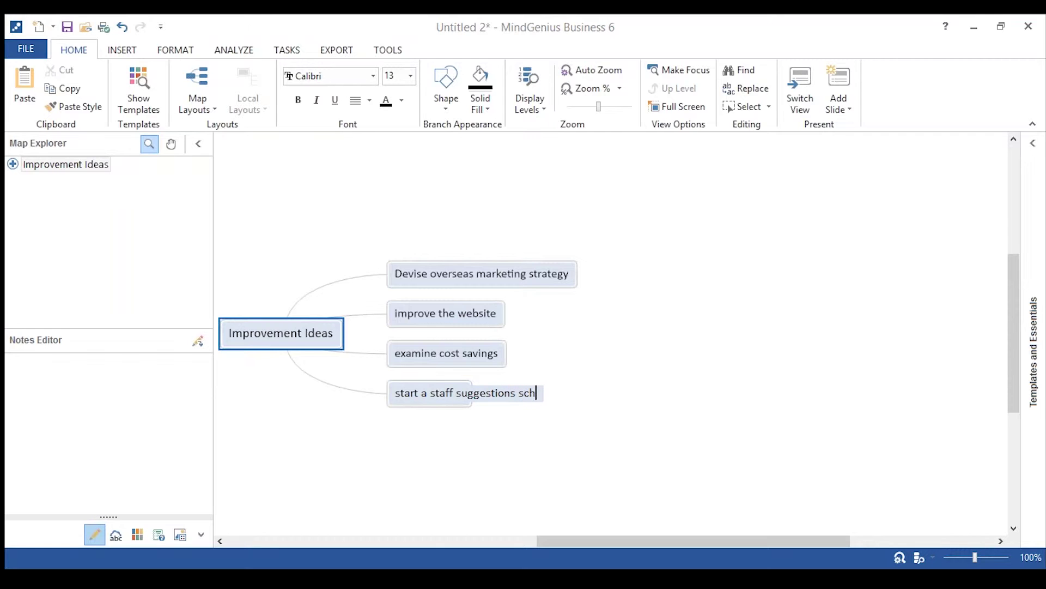
text(eme)
key(Return)
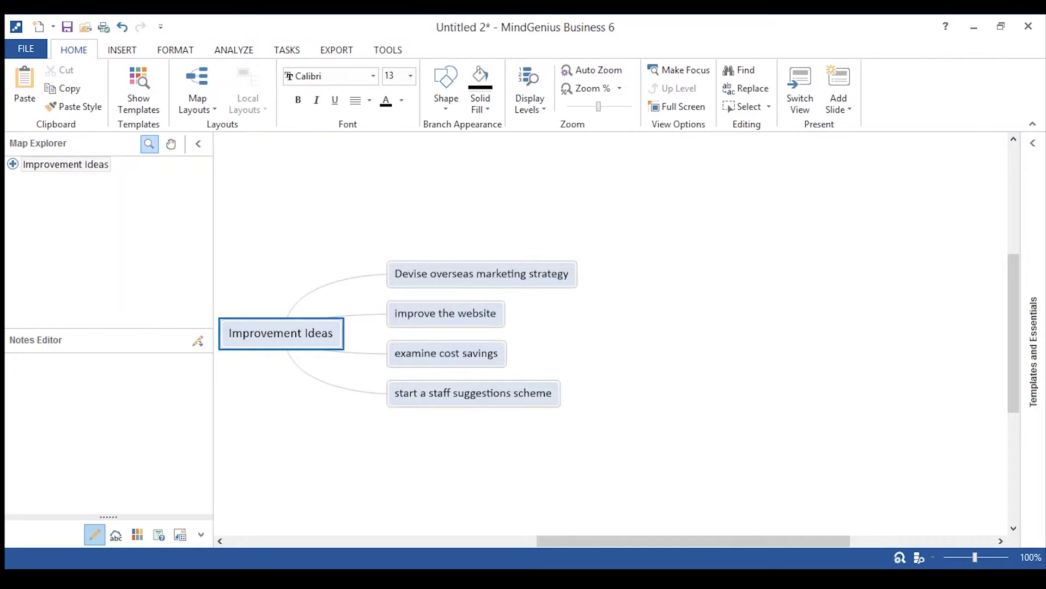
Switch to the Example Map Improvement Ideas Captured V6 map from the taskbar.
mouse_move(523, 578)
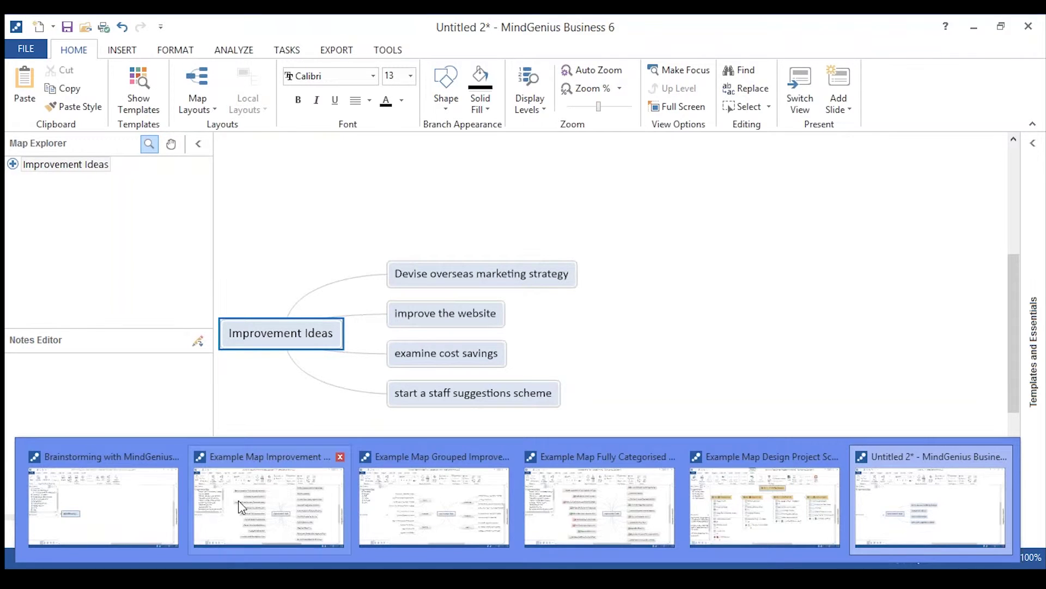
click(242, 506)
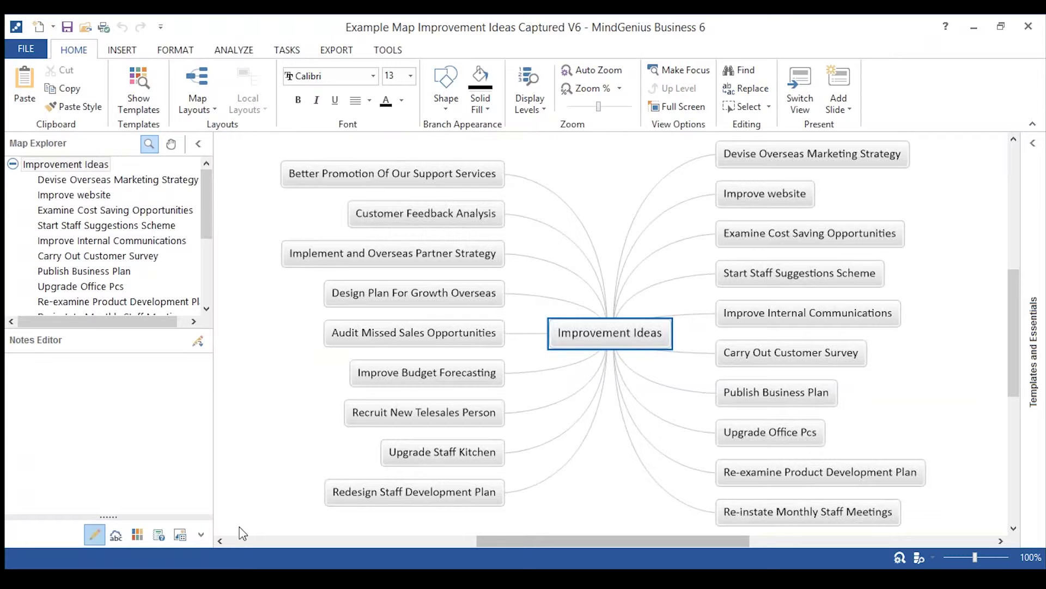
Bring up the Word document 'Brainstorming with MindGenius Webinar Short V6 Messy Post Its'.
mouse_move(303, 579)
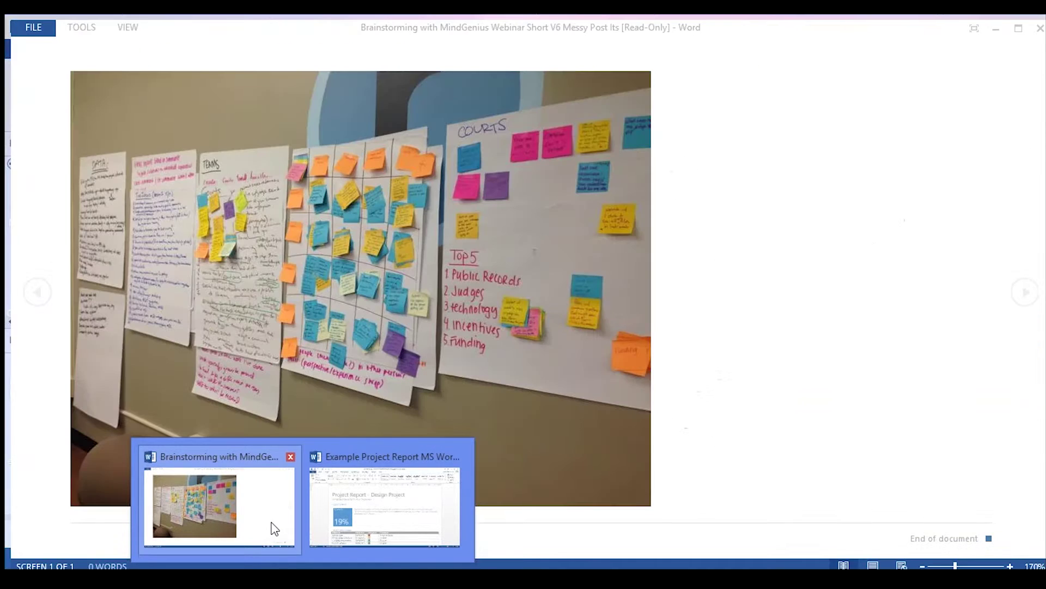
click(273, 527)
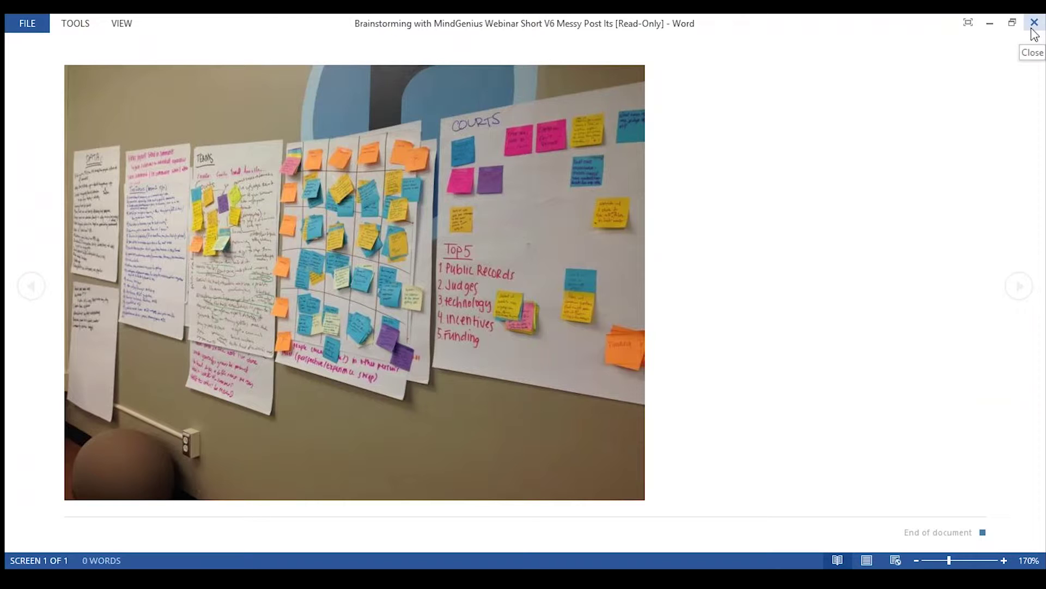
Minimize Word to return to the Improvement Ideas Captured map and preview the open maps.
click(990, 28)
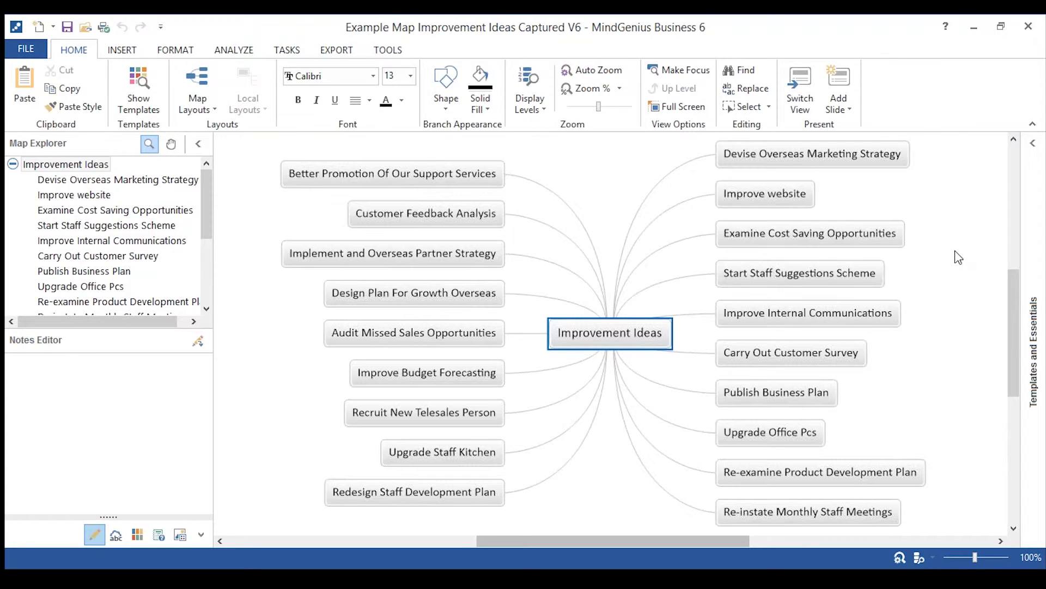
click(524, 578)
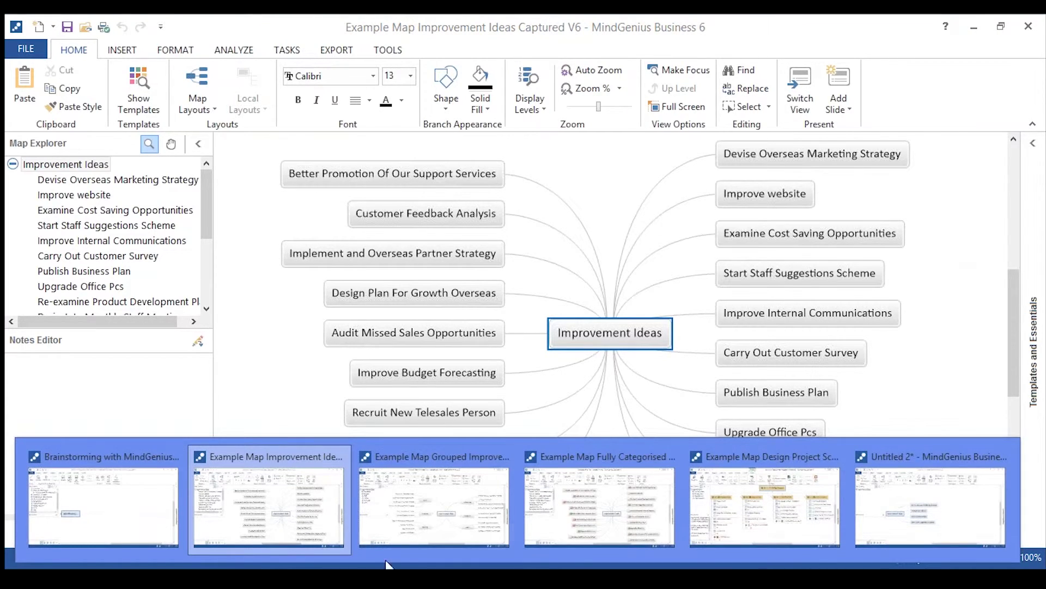
Switch to the Grouped Improvement Ideas map and select the Marketing, Budgets and Staff groups.
click(406, 534)
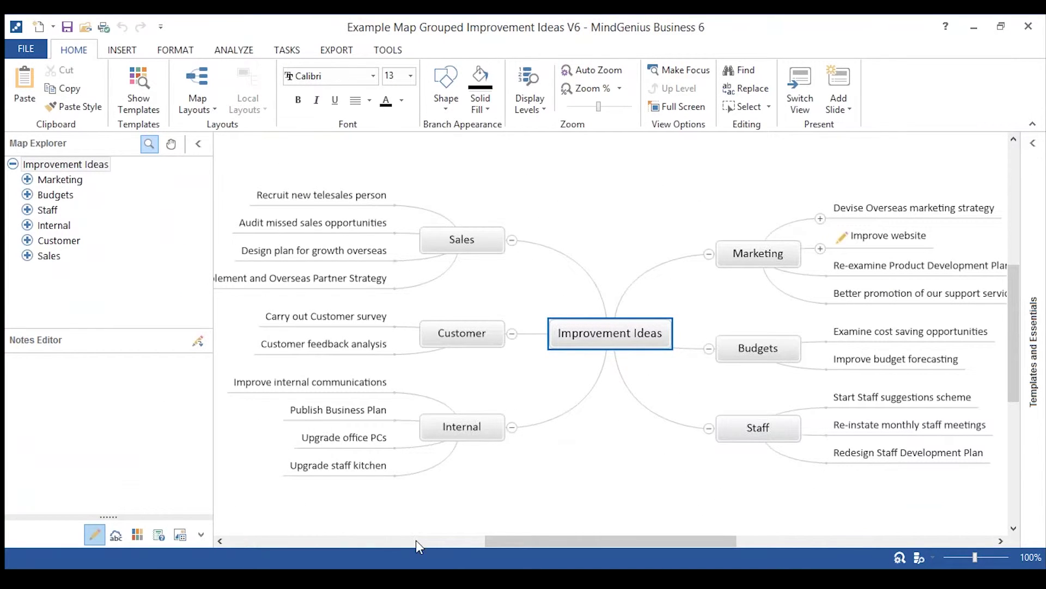
click(754, 257)
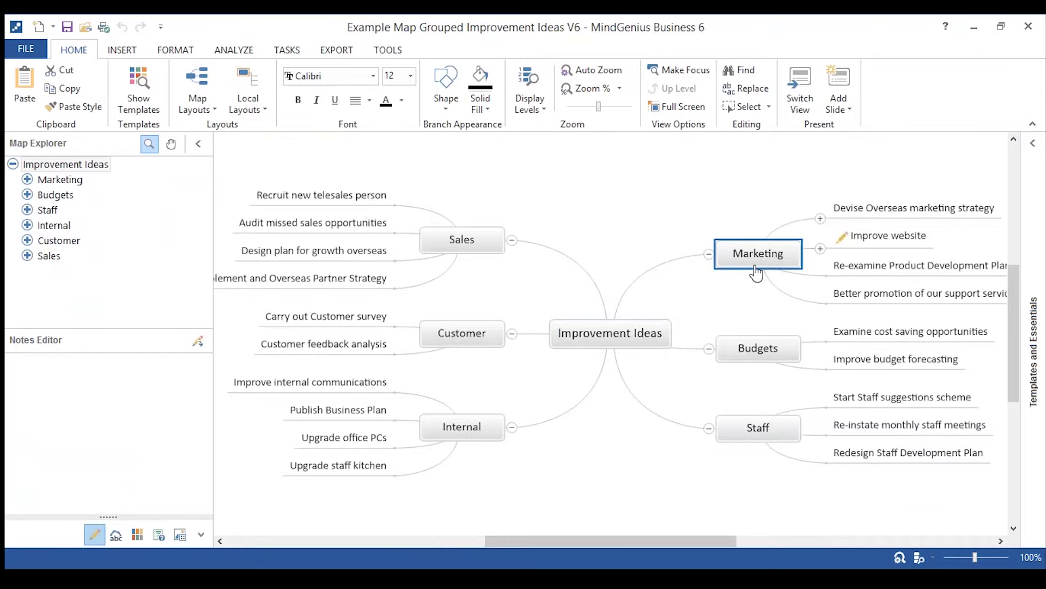
click(769, 353)
click(763, 428)
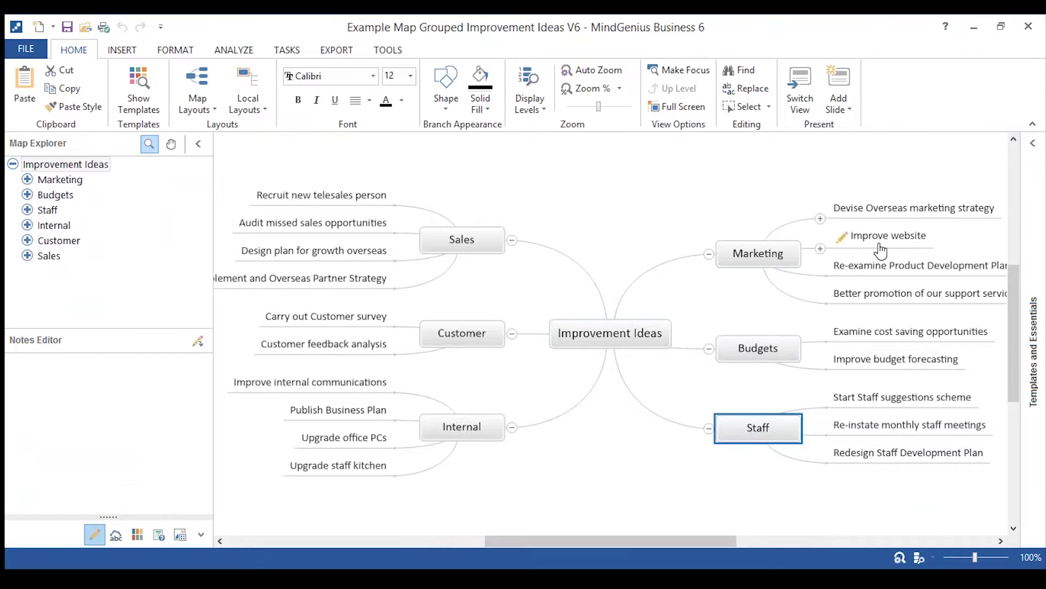
Move 'Better promotion of our support services' to the top of Marketing's ideas.
drag(876, 294, 701, 189)
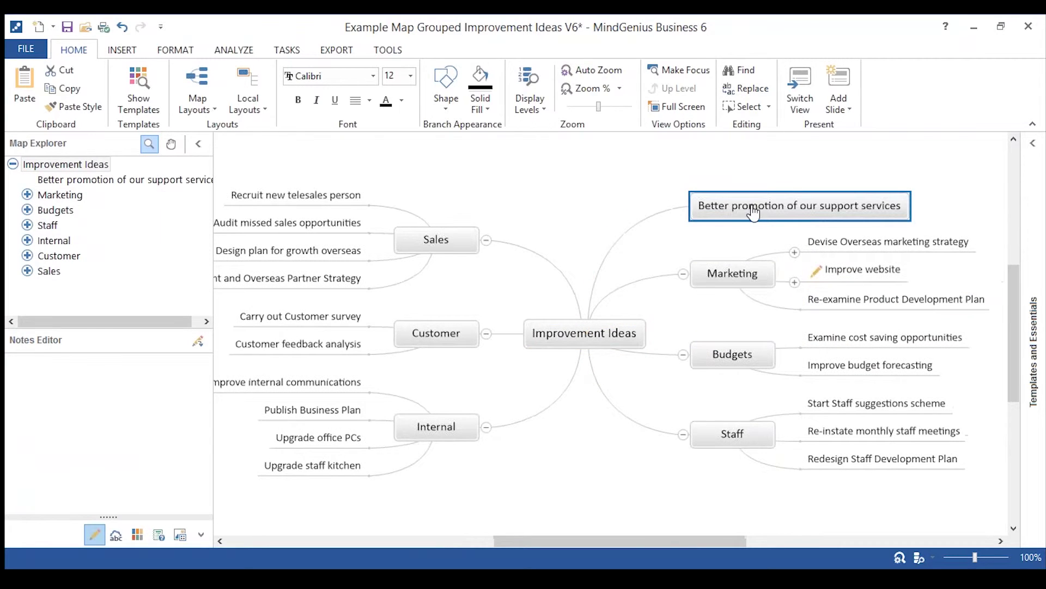
drag(752, 211, 764, 264)
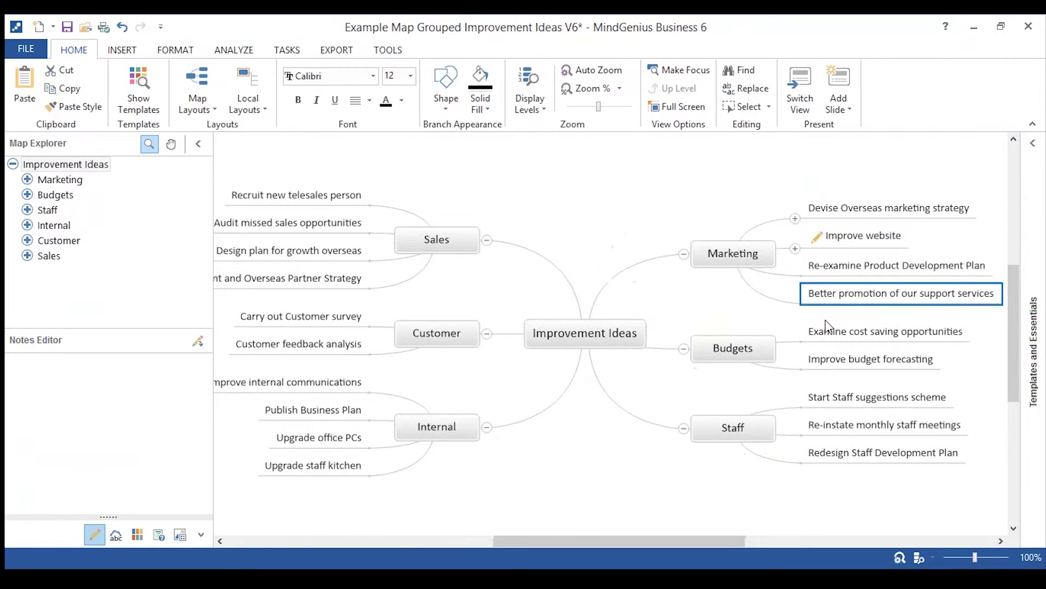
drag(843, 301, 845, 197)
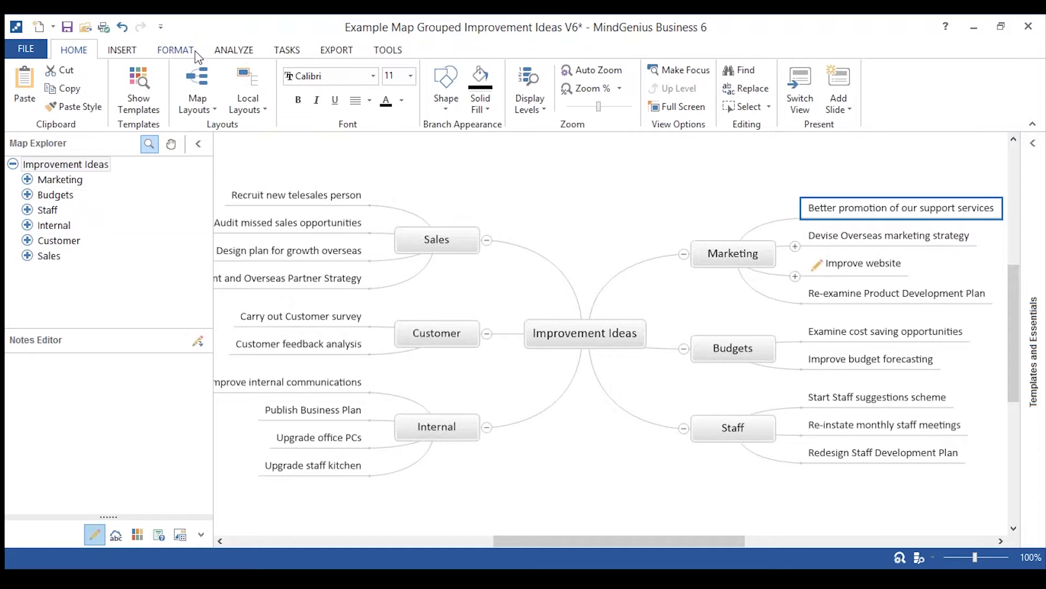
Lay out all branches to the right of Improvement Ideas and select Marketing in Map Explorer.
click(187, 115)
click(289, 142)
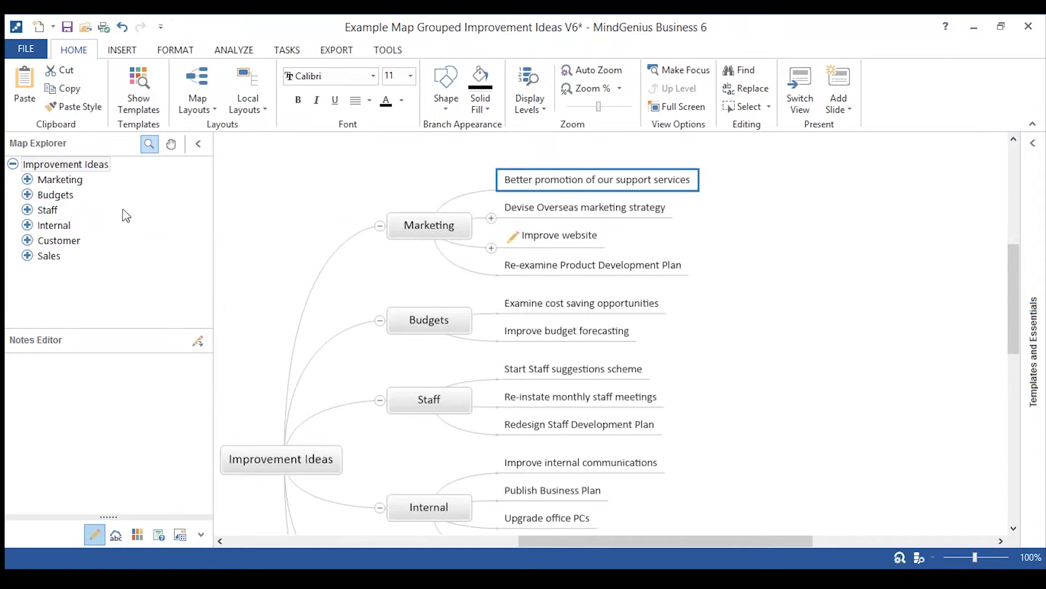
click(70, 181)
click(26, 180)
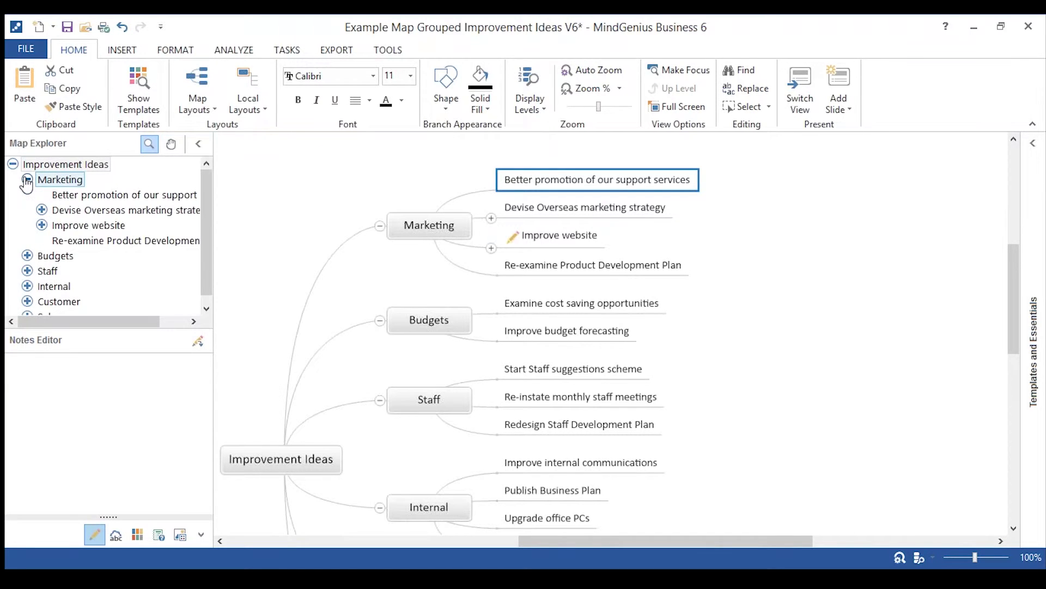
click(26, 180)
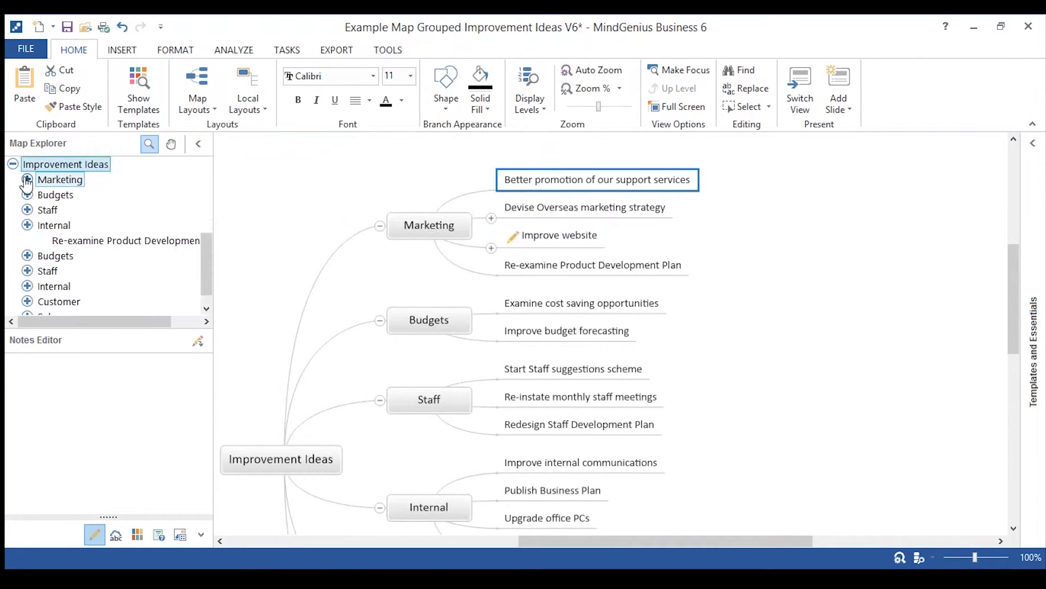
Focus the map on Marketing and its ideas 'Better promotion of our support services' and 'Devise Overseas marketing strategy'.
double_click(55, 183)
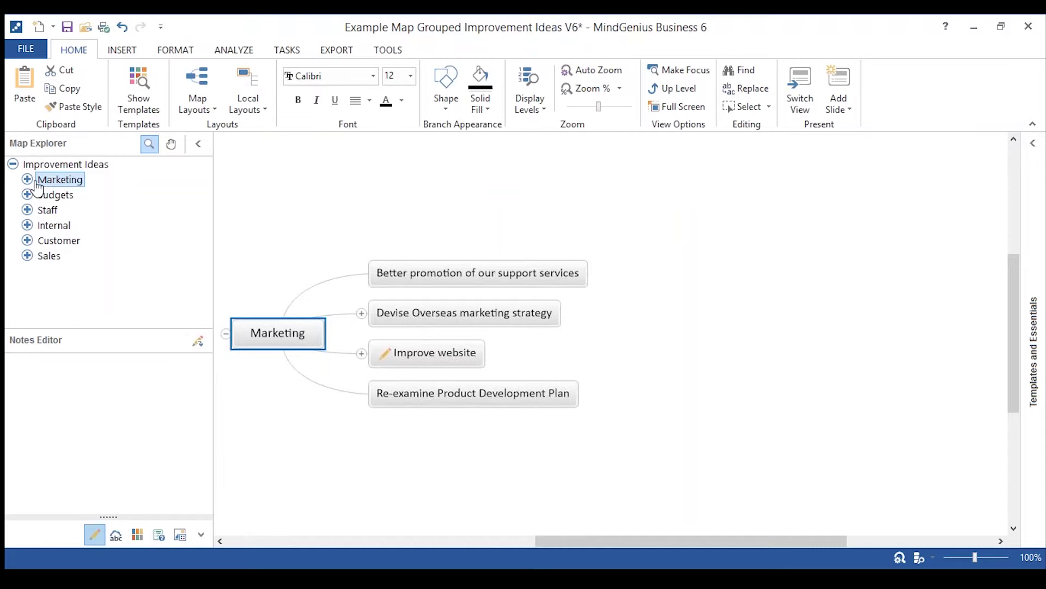
click(27, 180)
double_click(87, 196)
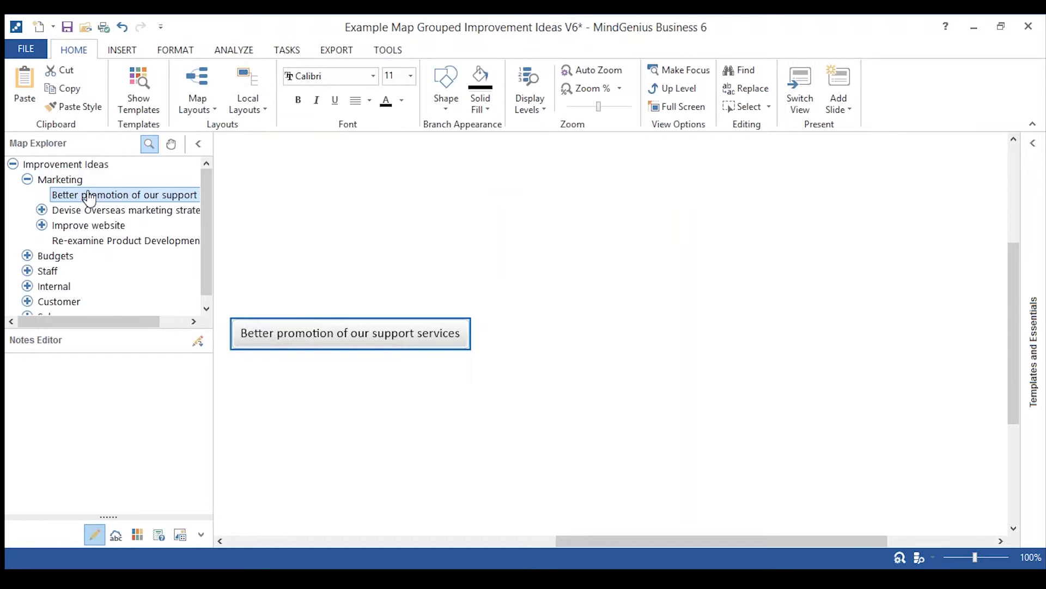
click(88, 210)
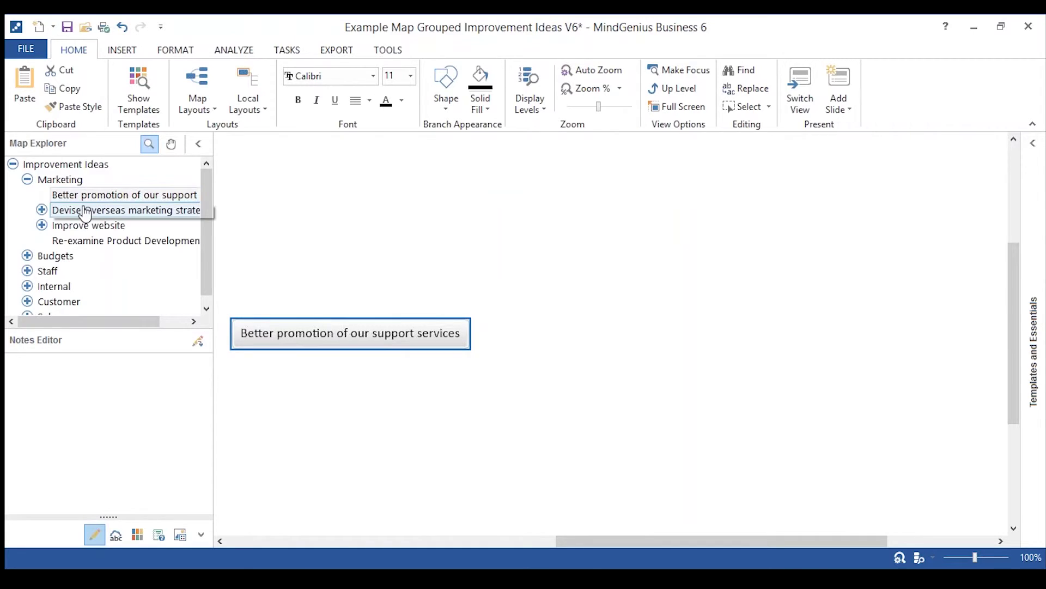
click(64, 182)
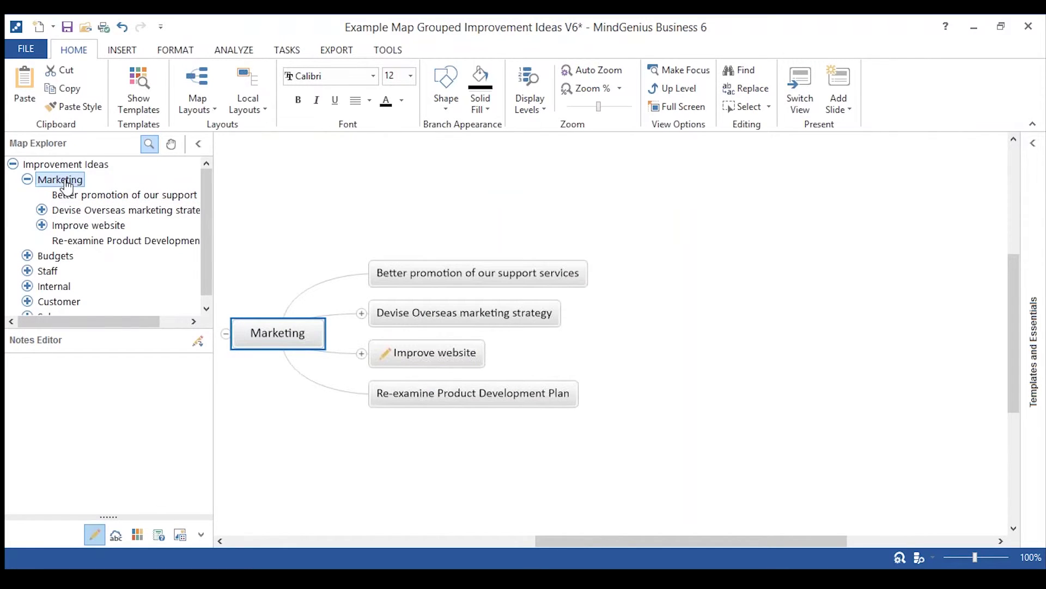
click(63, 165)
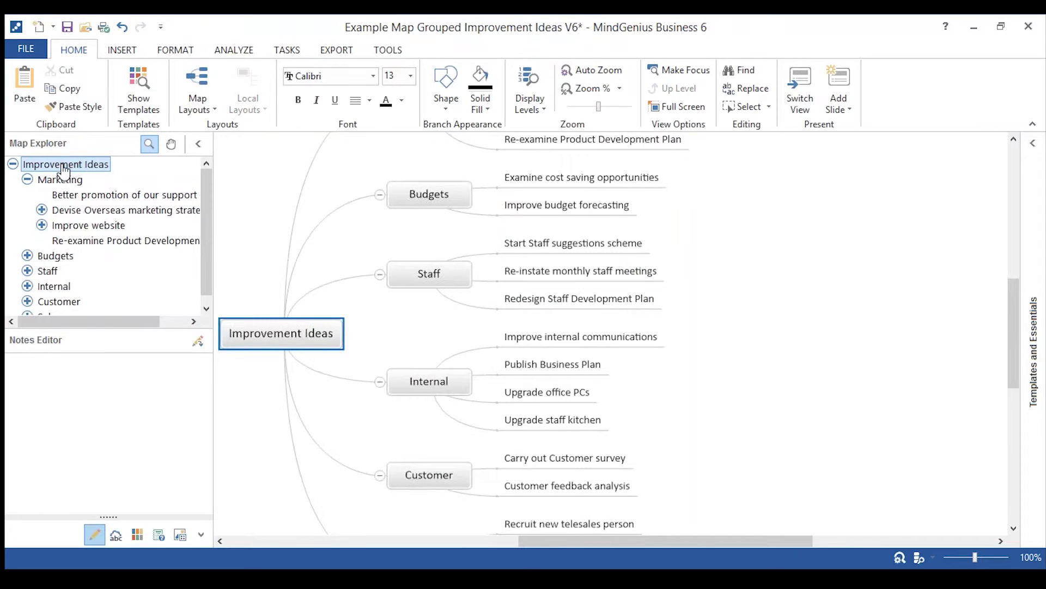
click(62, 180)
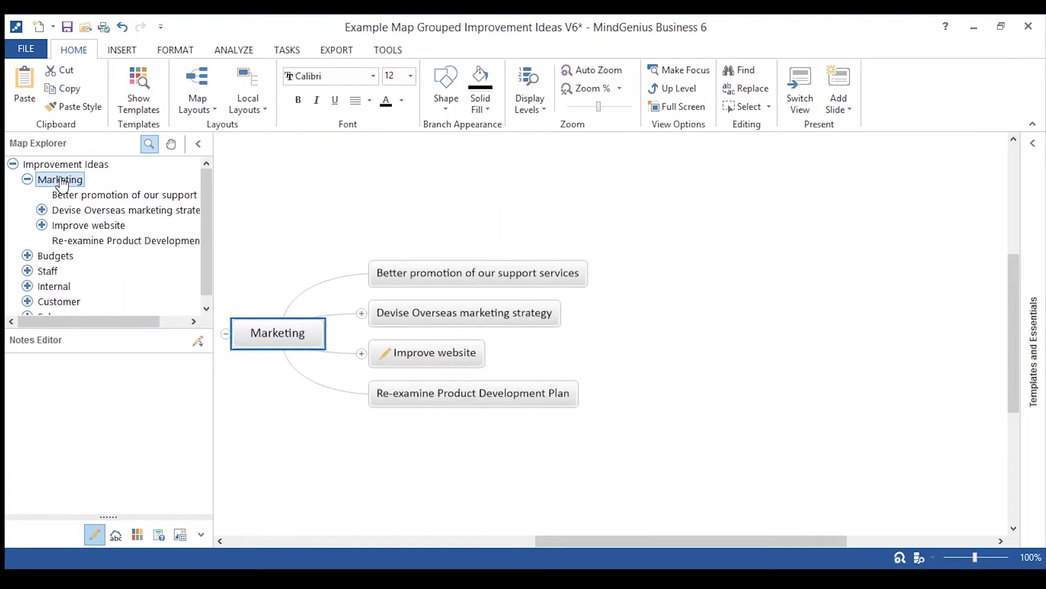
Focus on Budgets, Staff, Internal and Customer, then collapse Marketing and show the whole Improvement Ideas map.
click(56, 257)
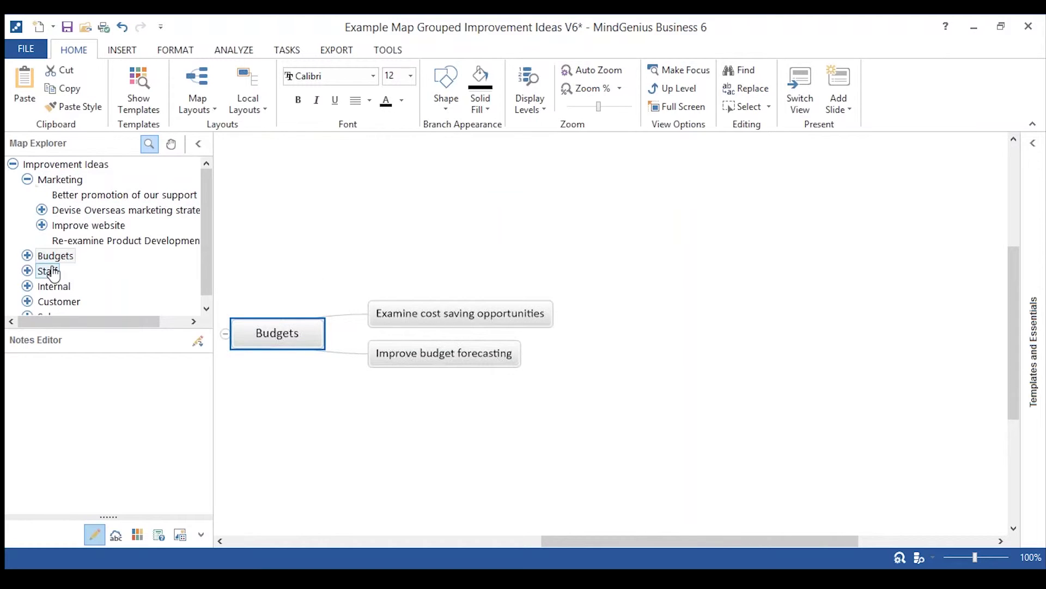
click(51, 272)
click(53, 287)
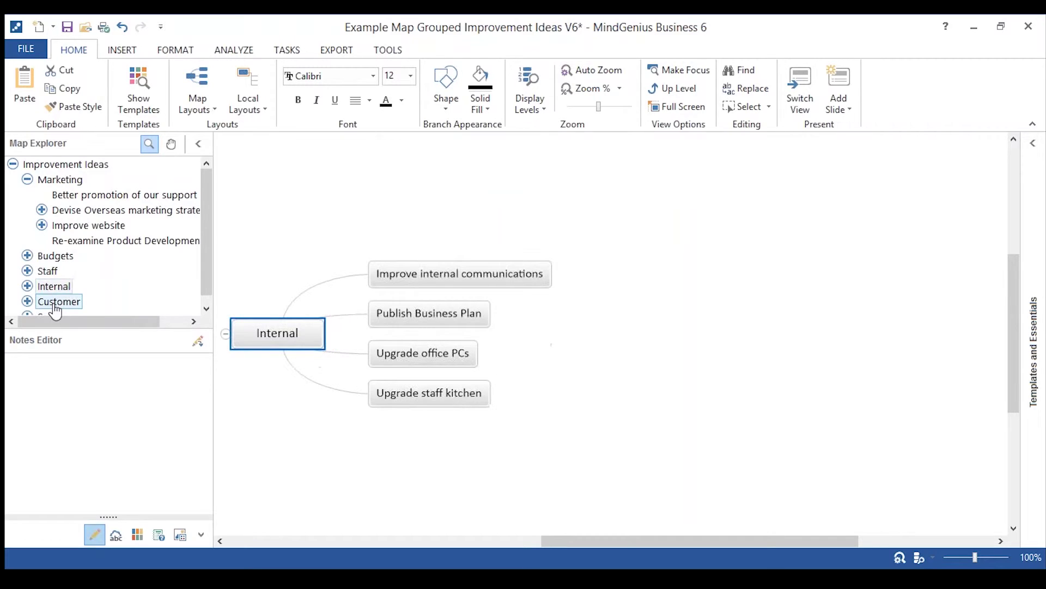
click(55, 304)
click(58, 180)
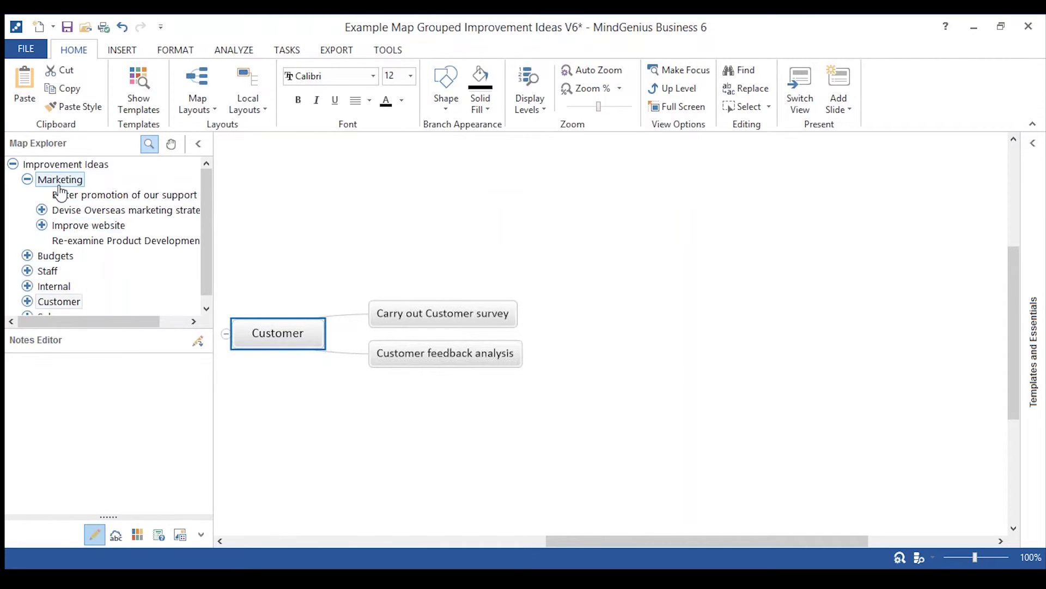
click(26, 180)
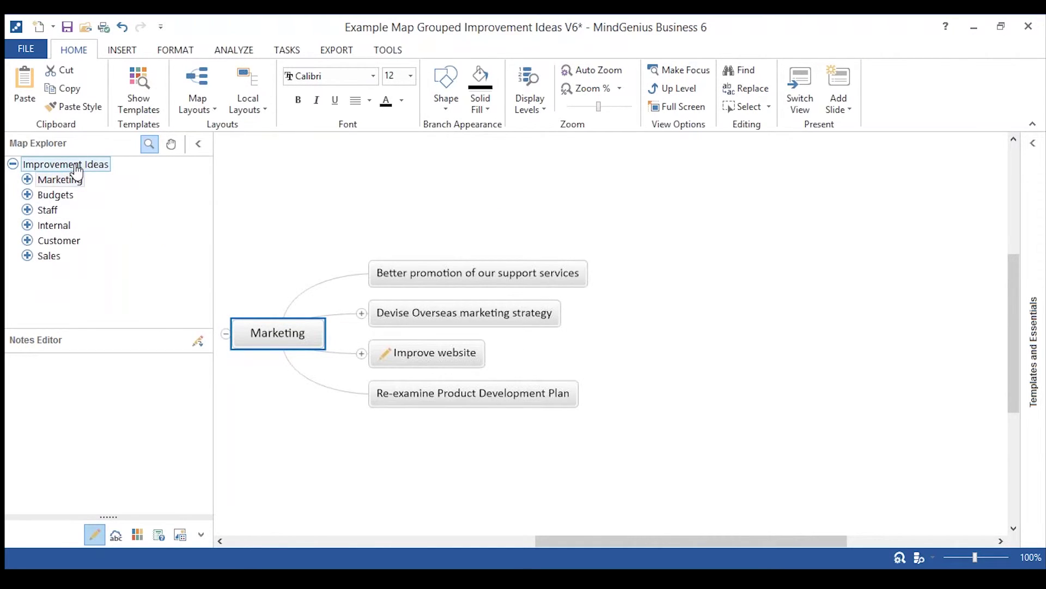
click(76, 167)
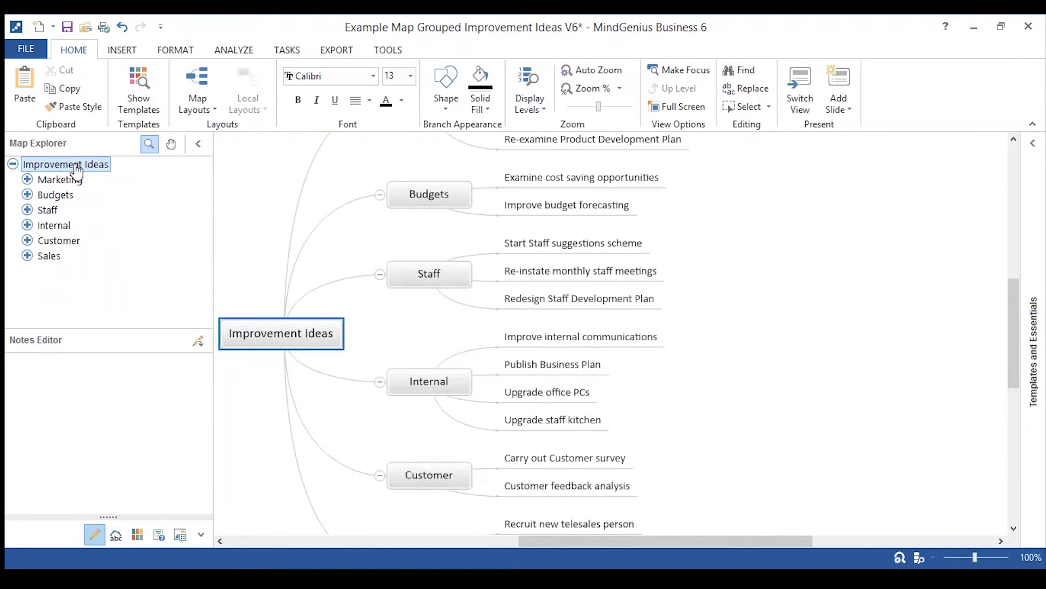
scroll(523, 327, up, 2)
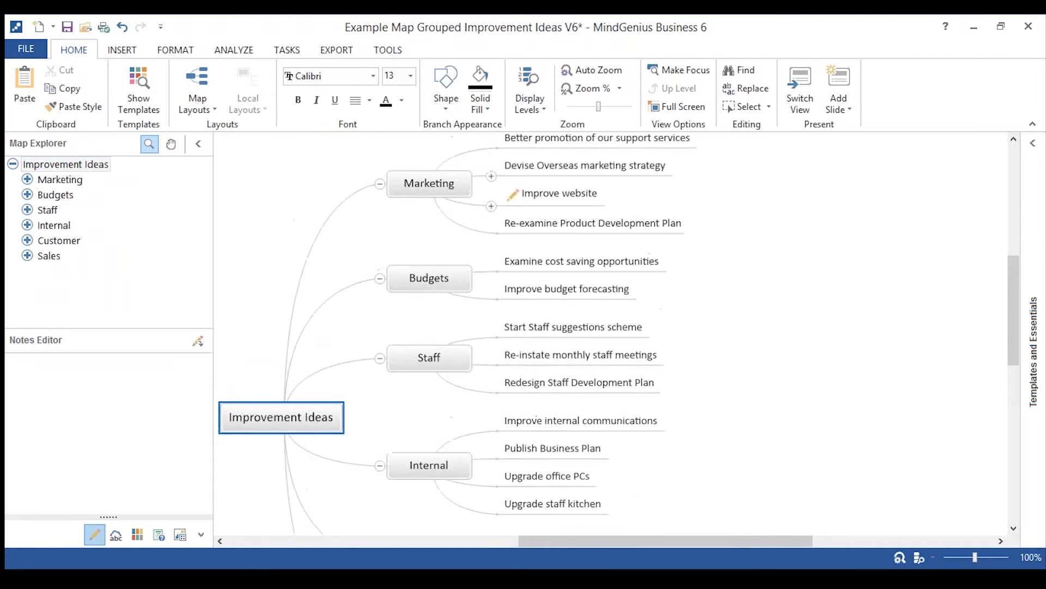
scroll(618, 333, up, 2)
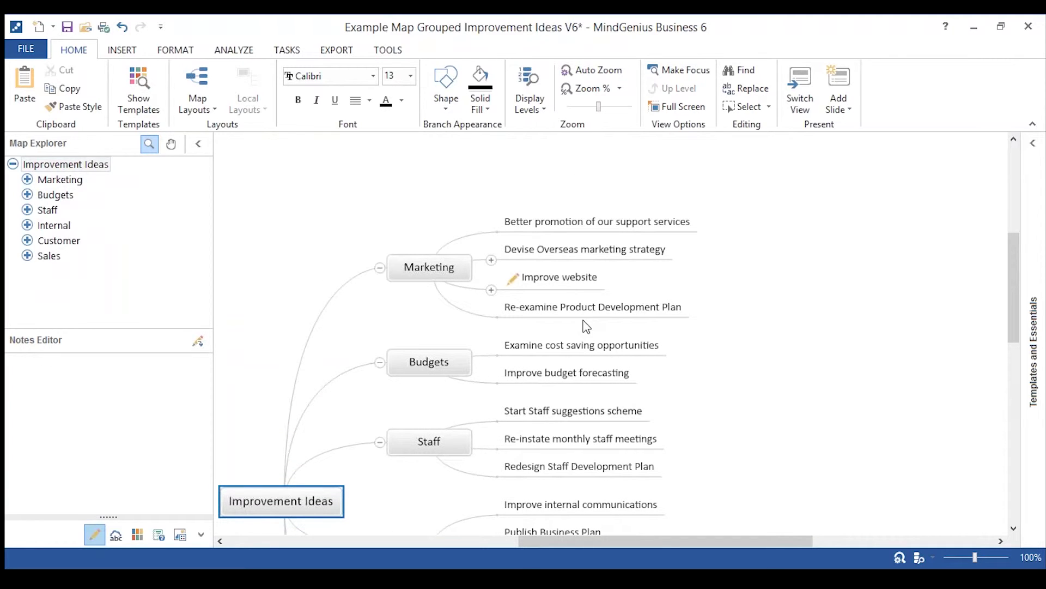
click(609, 257)
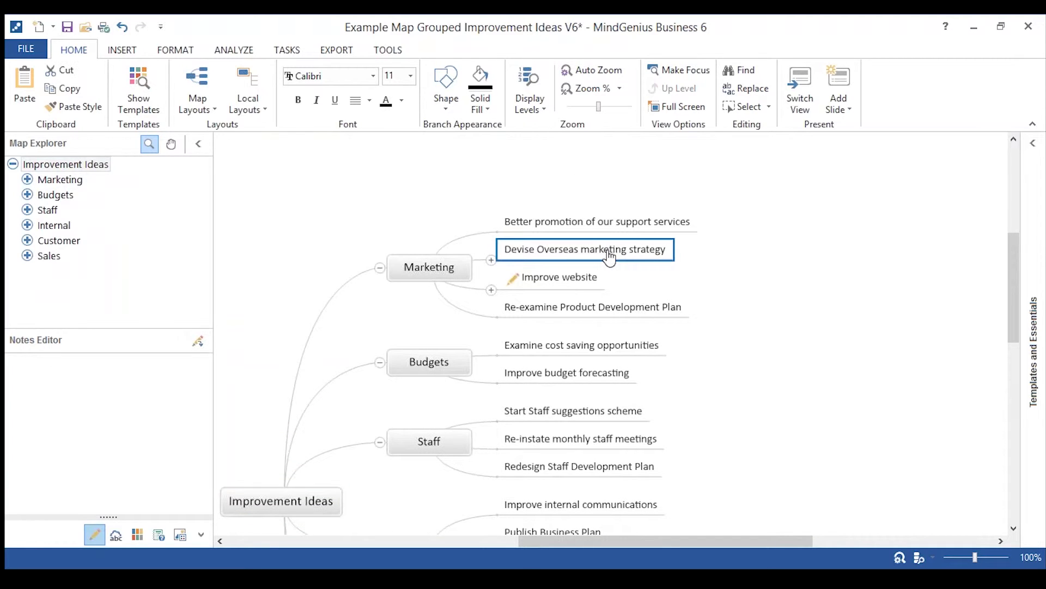
key(Return)
text(austr)
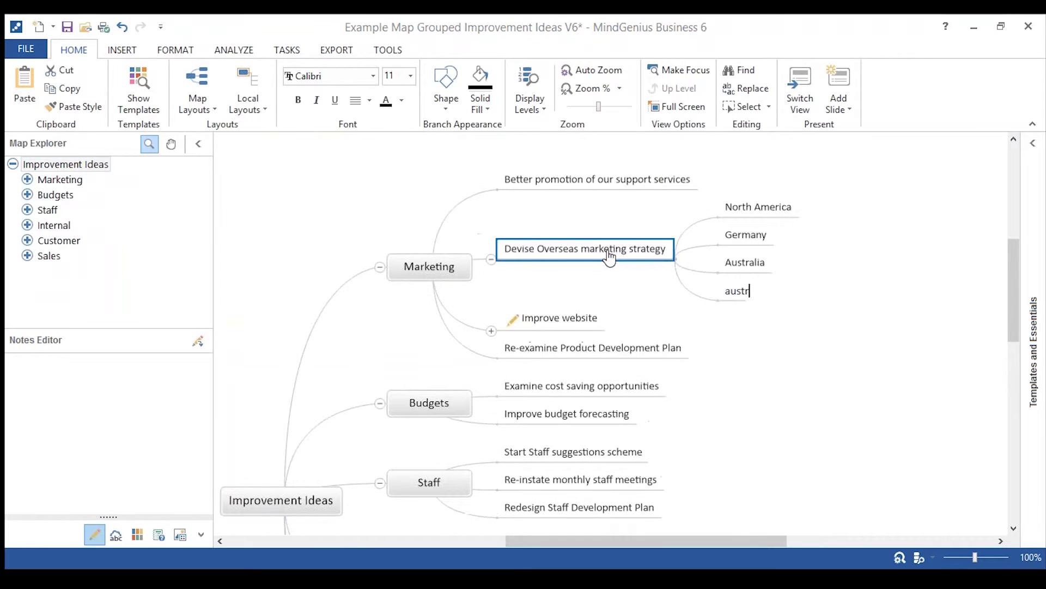
text(alia)
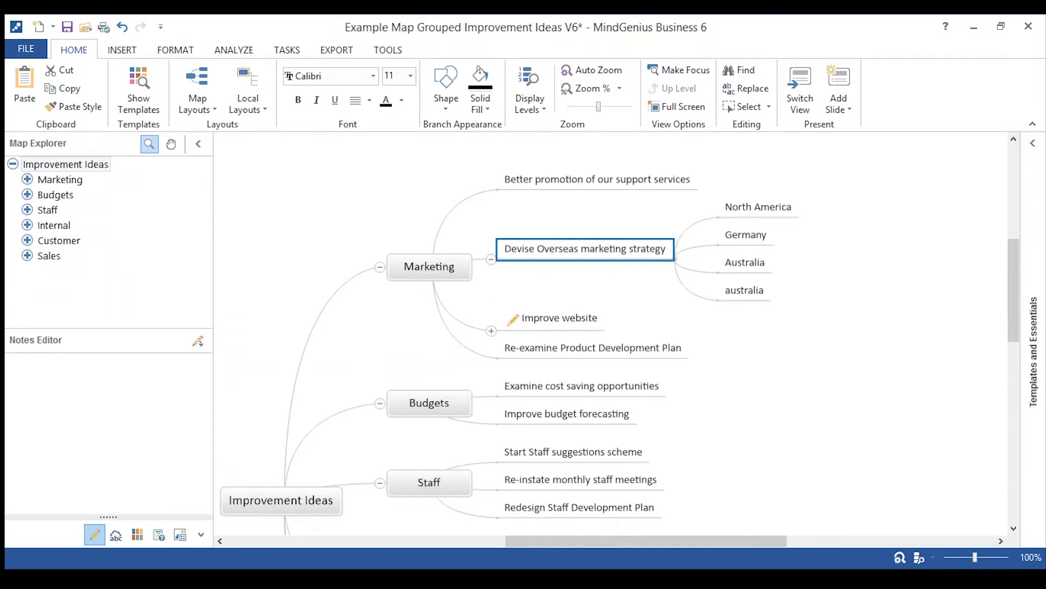
key(Return)
text(usa)
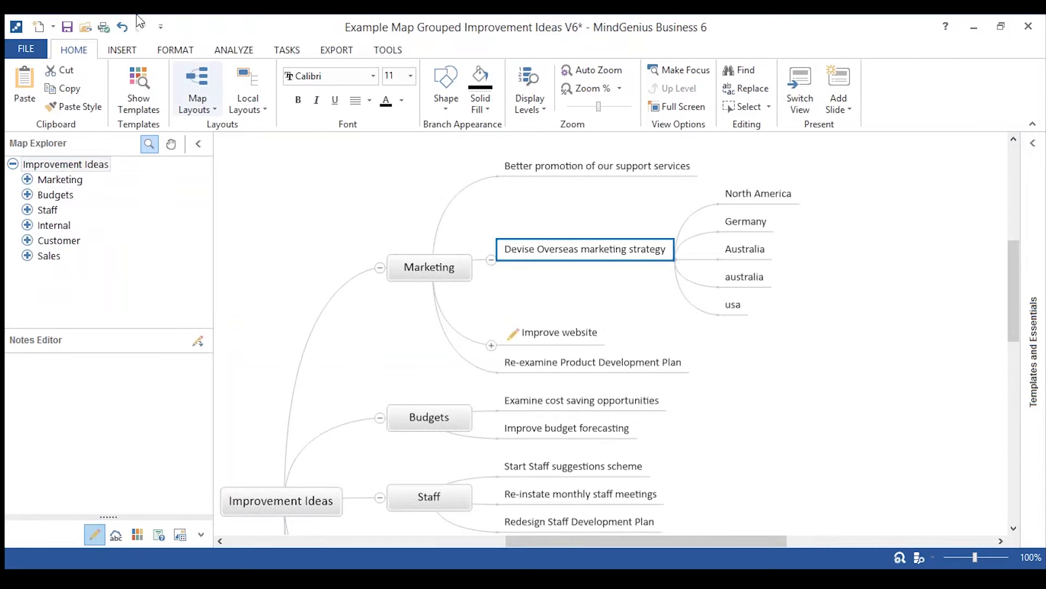
click(124, 27)
click(123, 27)
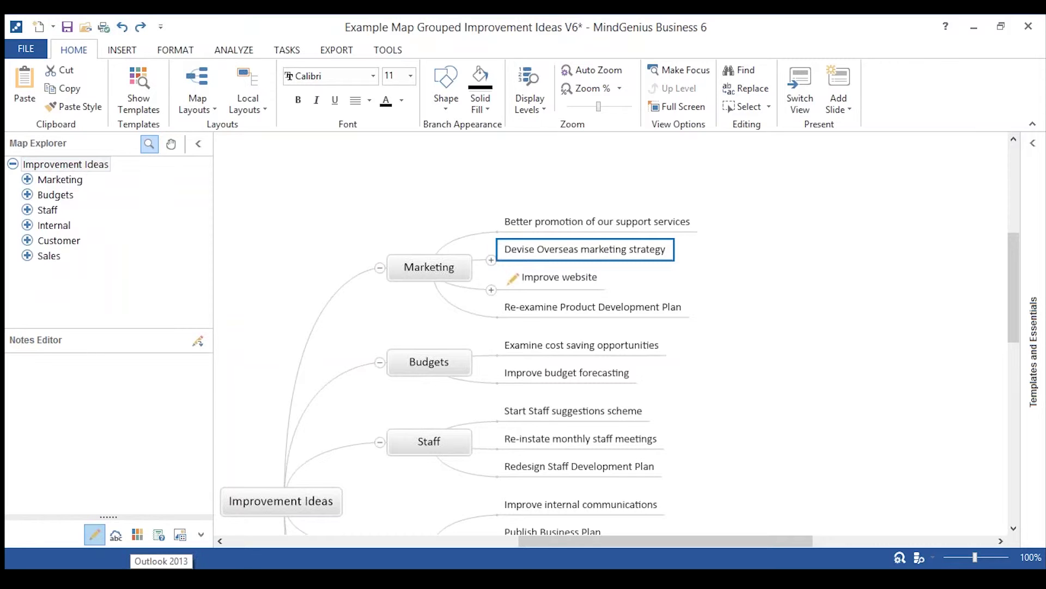
mouse_move(180, 562)
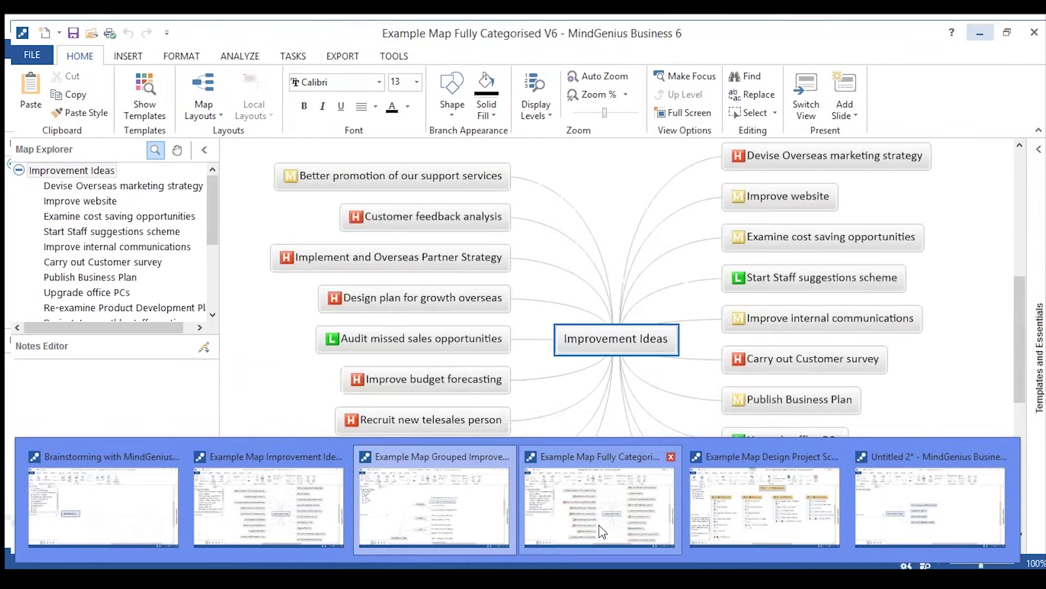
Bring up the Fully Categorised map on the ANALYZE tab and check the categories of three ideas.
click(599, 524)
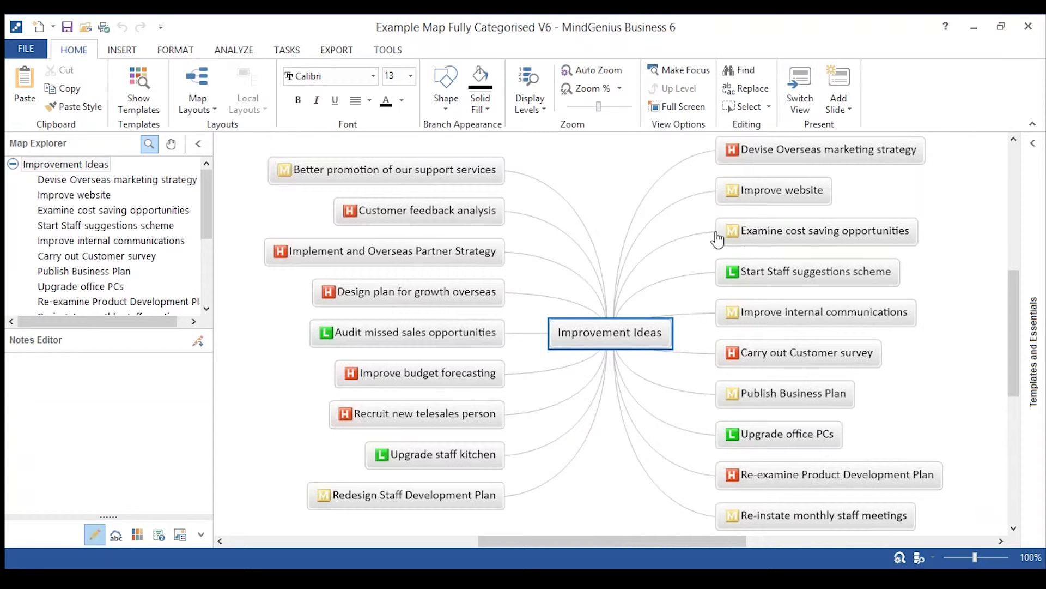
click(238, 53)
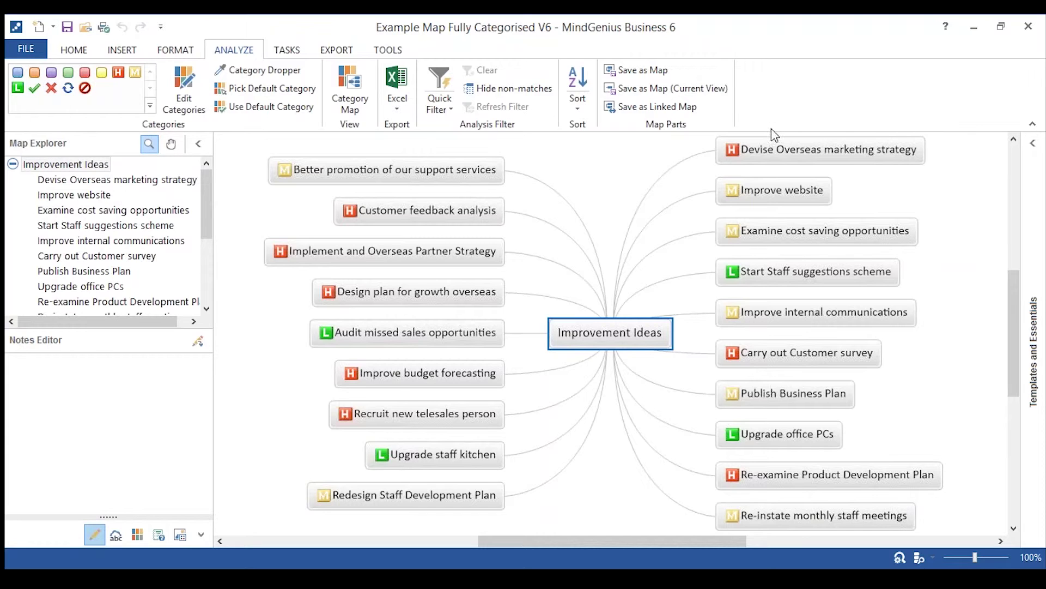
click(785, 151)
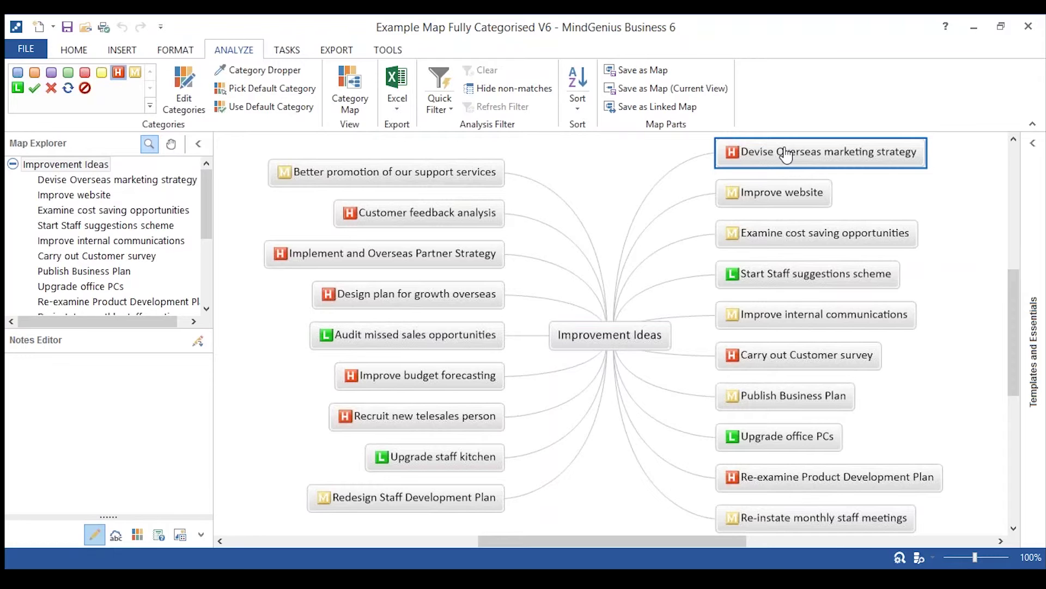
click(790, 194)
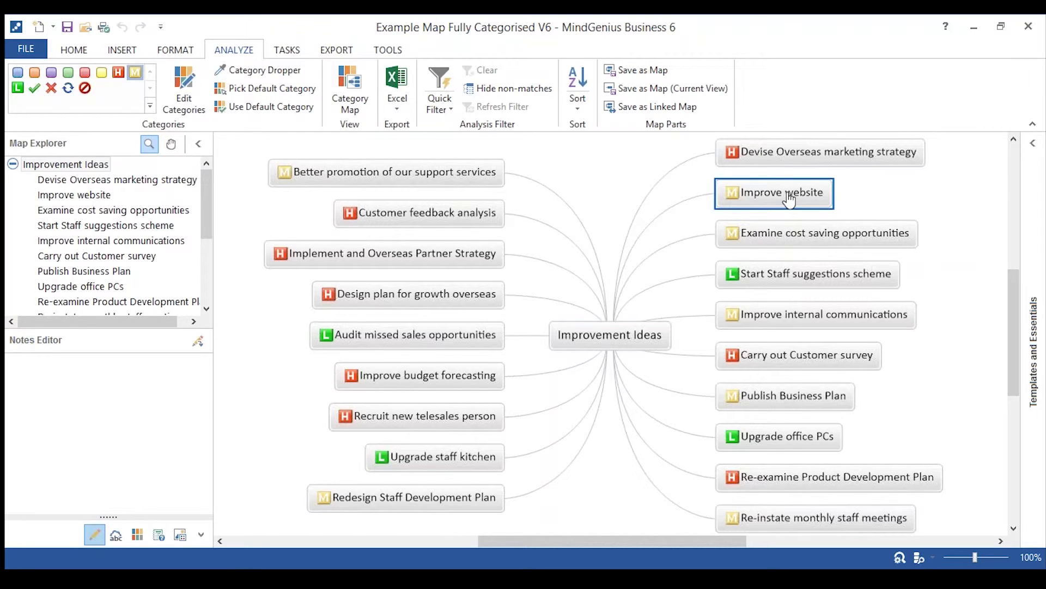
click(794, 240)
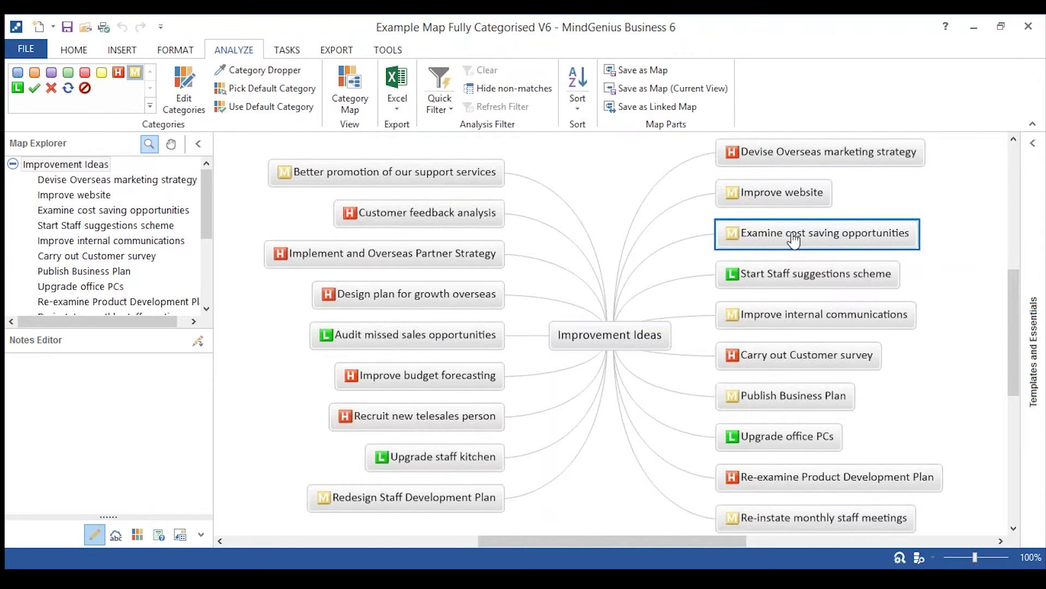
Toggle the H category off and back on for Devise Overseas marketing strategy.
click(752, 157)
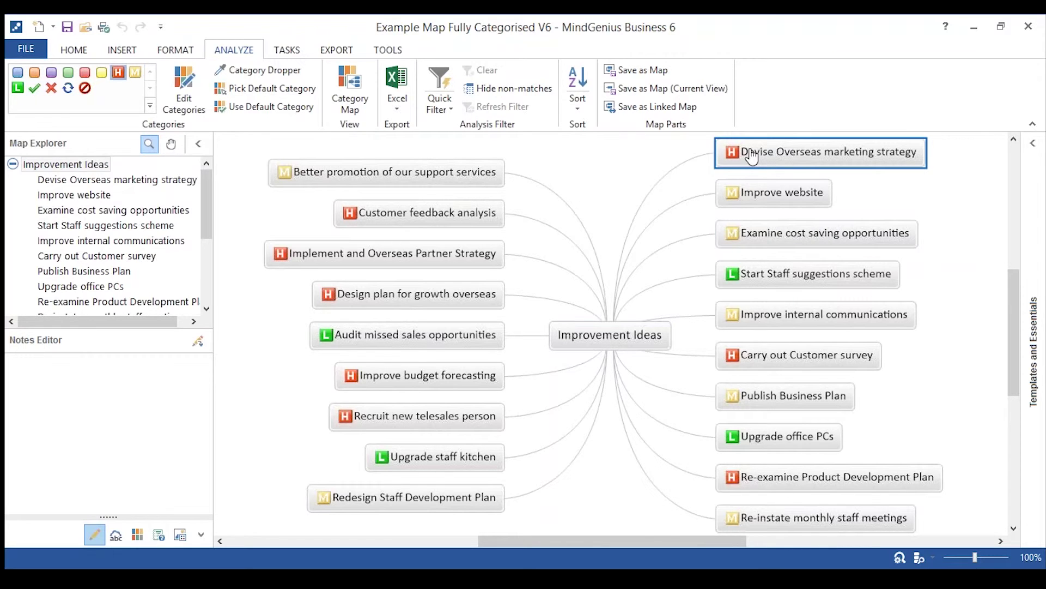
click(119, 73)
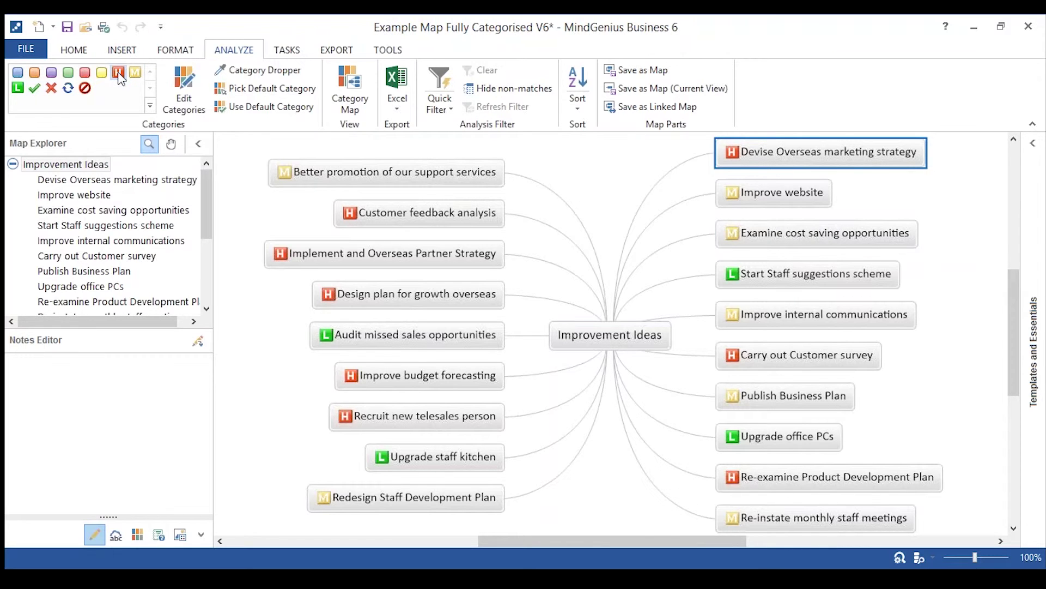
click(119, 73)
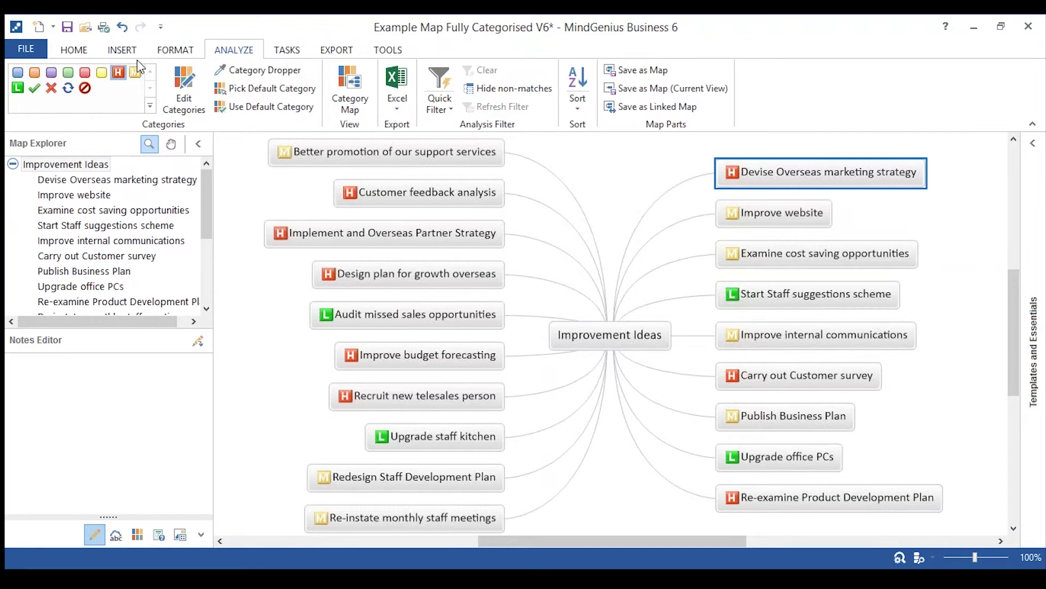
Generate a category map as Untitled 3, then close it without saving.
click(339, 103)
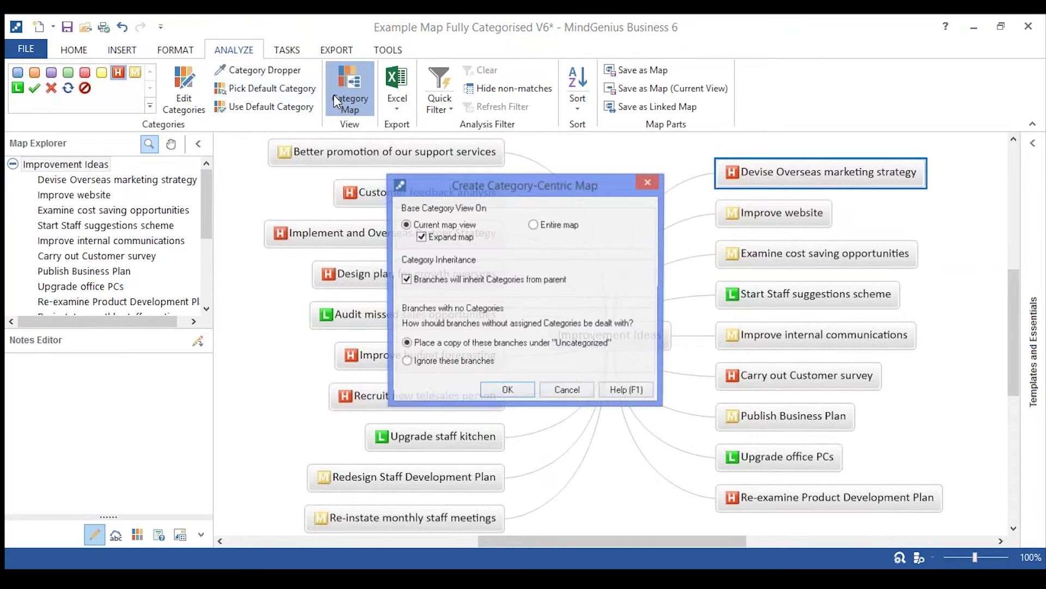
click(508, 392)
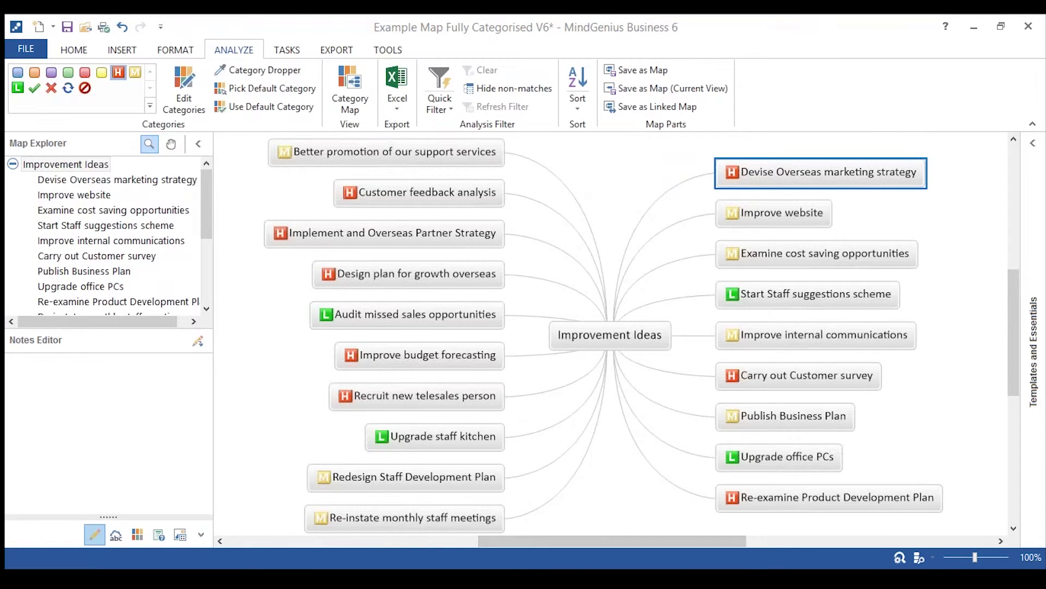
mouse_move(523, 578)
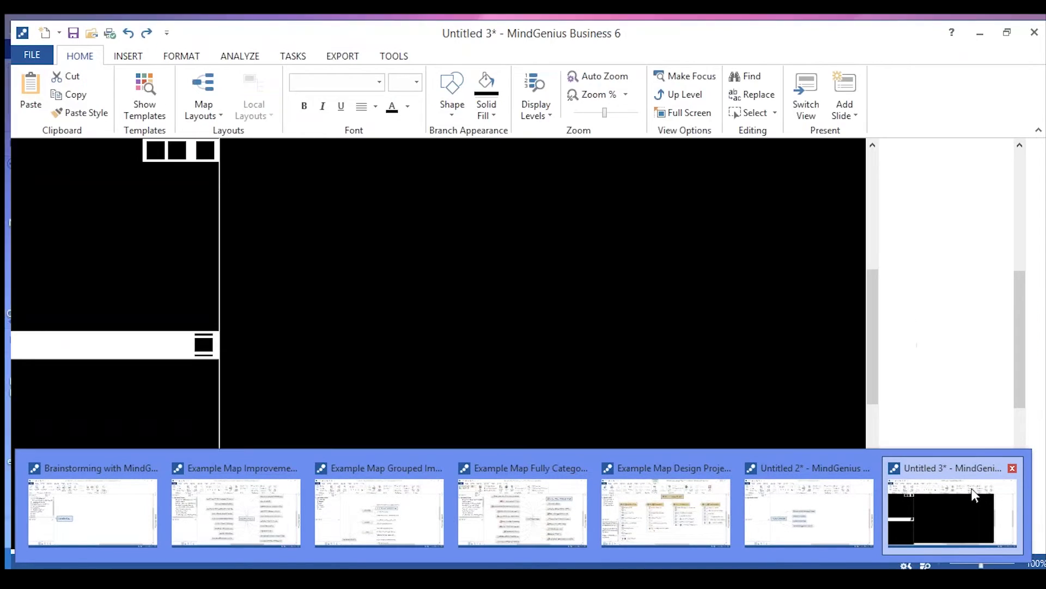
click(972, 489)
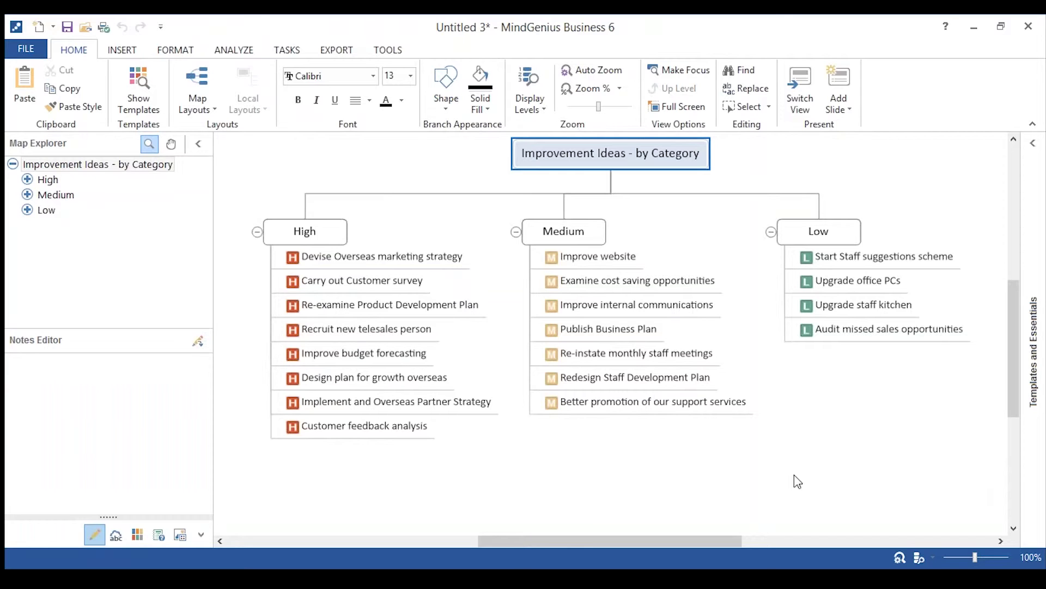
click(1030, 30)
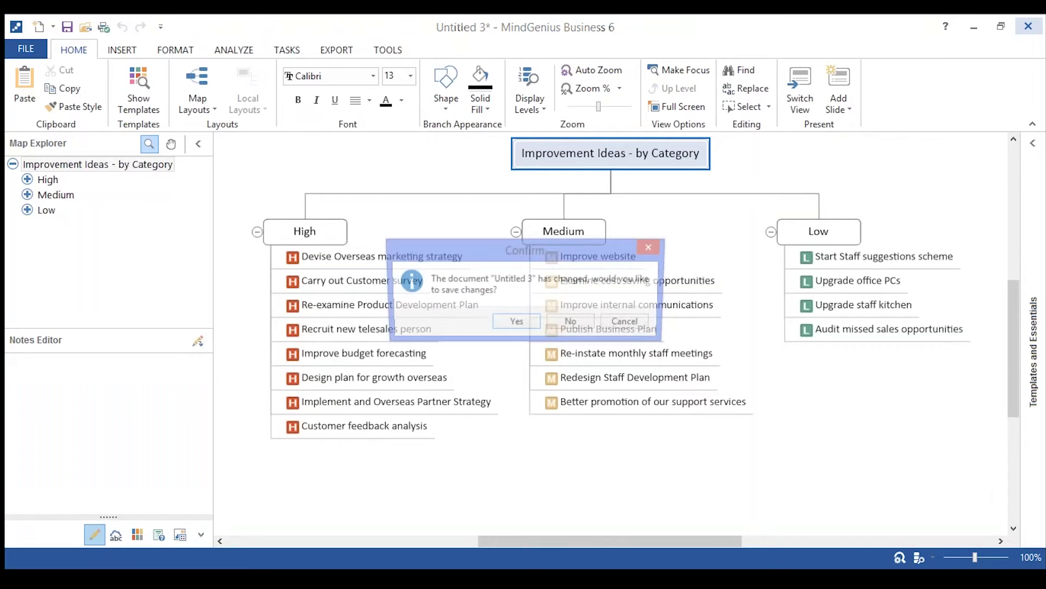
click(572, 325)
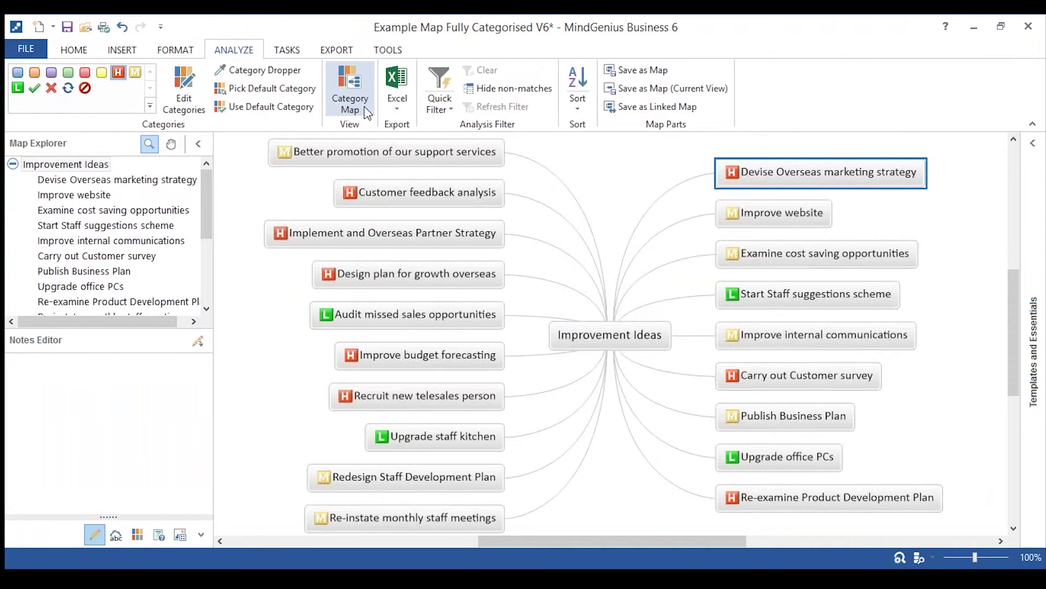
Quick-filter the map to High category ideas and hide non-matching topics.
click(445, 109)
click(444, 182)
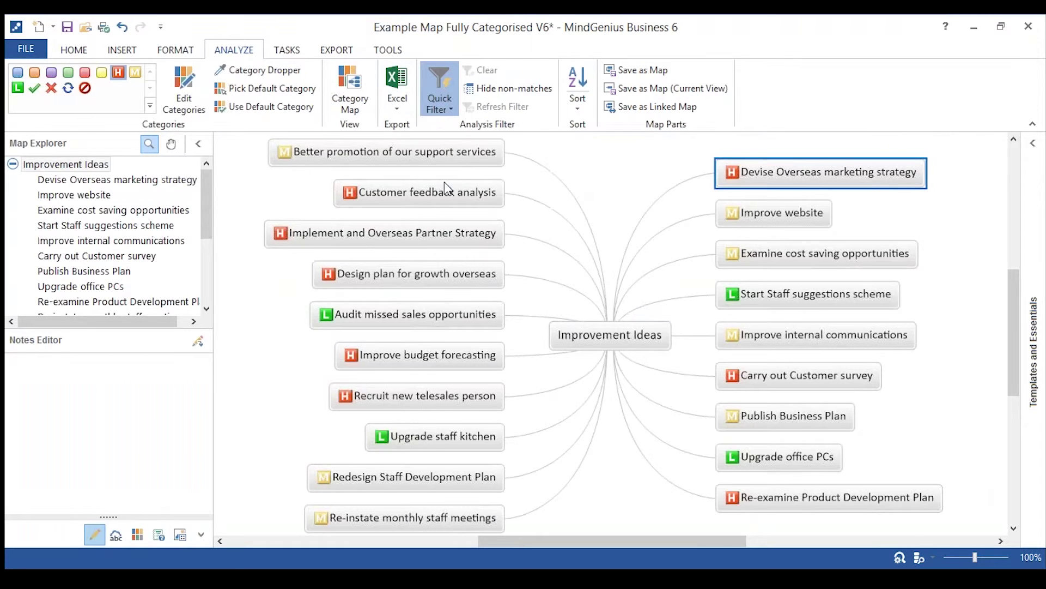
click(504, 90)
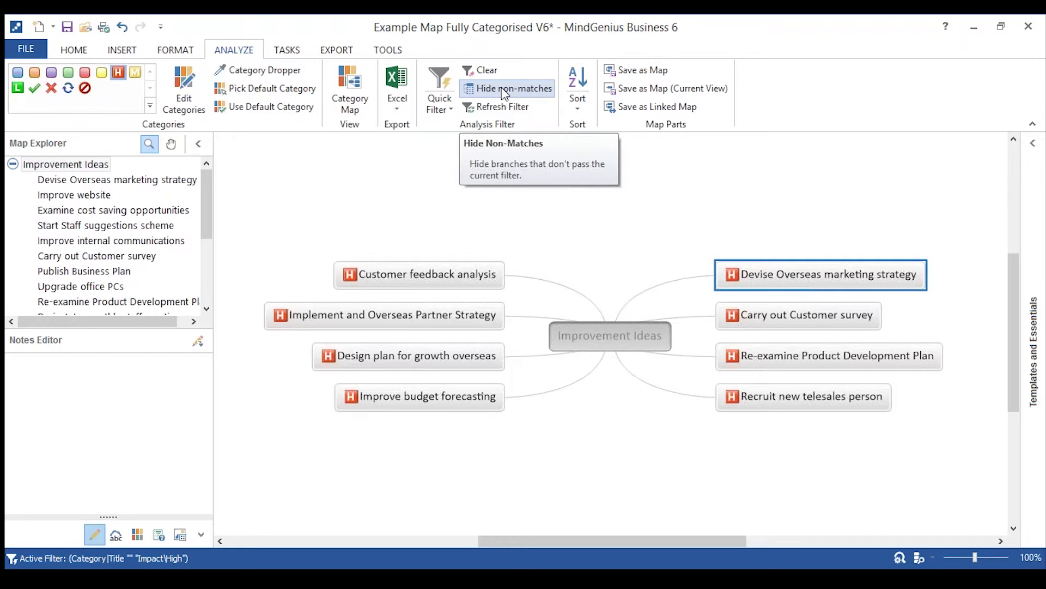
click(506, 90)
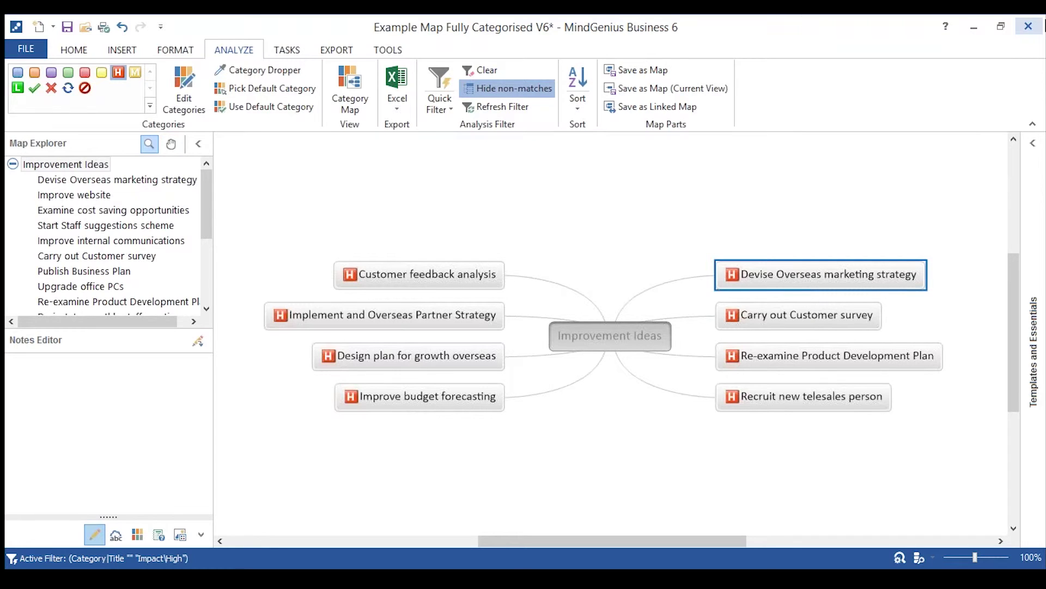
Cancel closing the Fully Categorised map and minimize its window instead.
click(1029, 27)
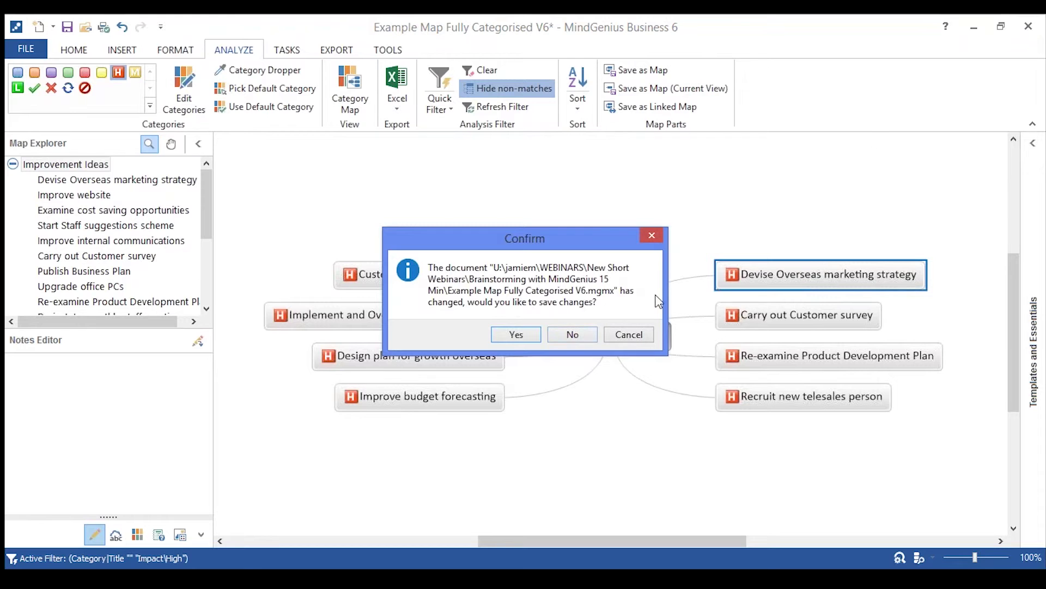
click(630, 334)
click(973, 27)
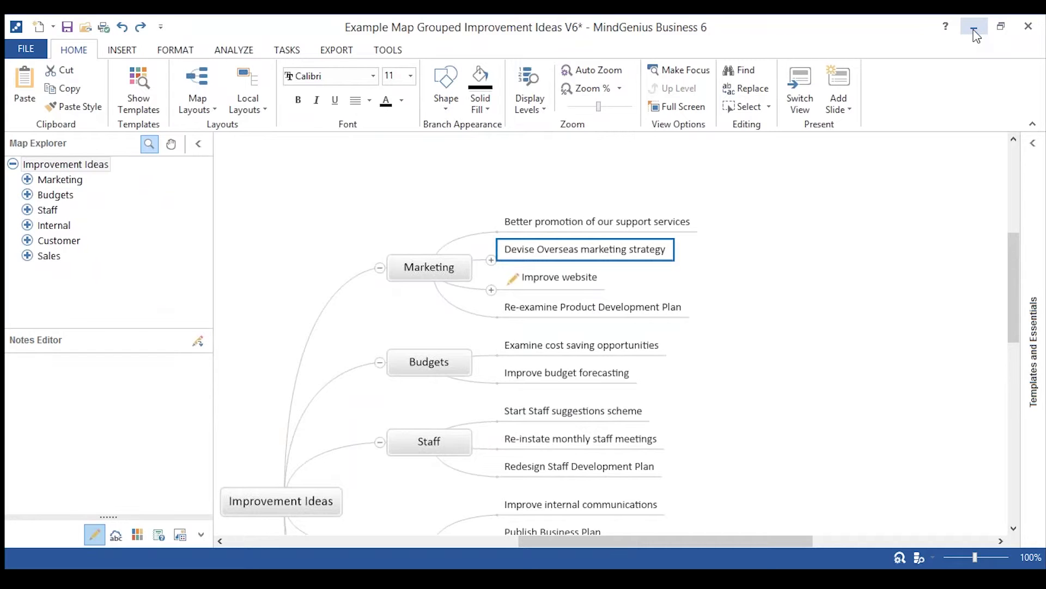
Minimize the open map windows to reach the brainstorming webinar map.
click(974, 30)
click(975, 30)
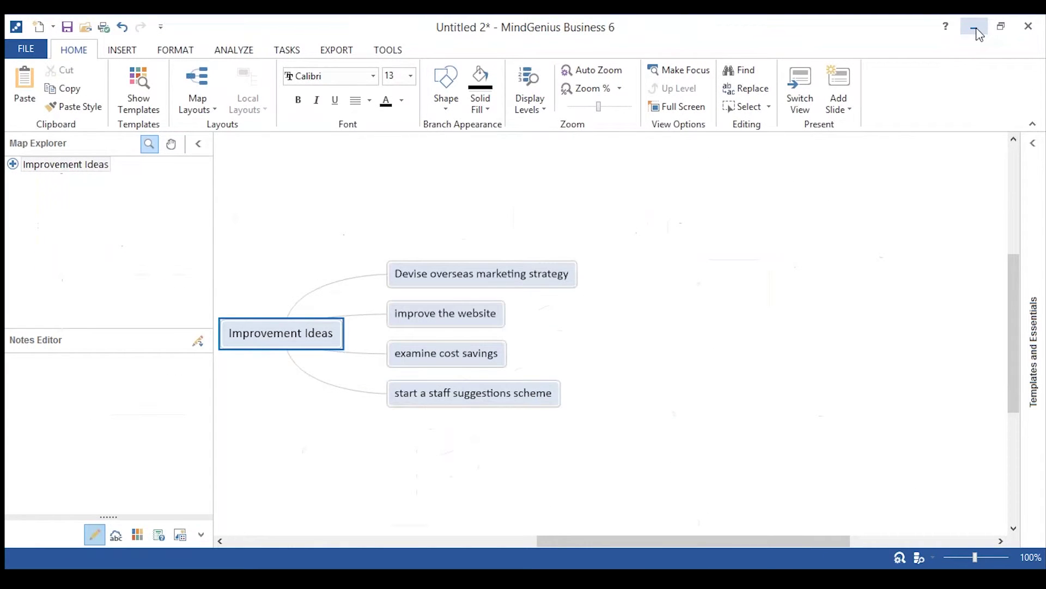
click(975, 30)
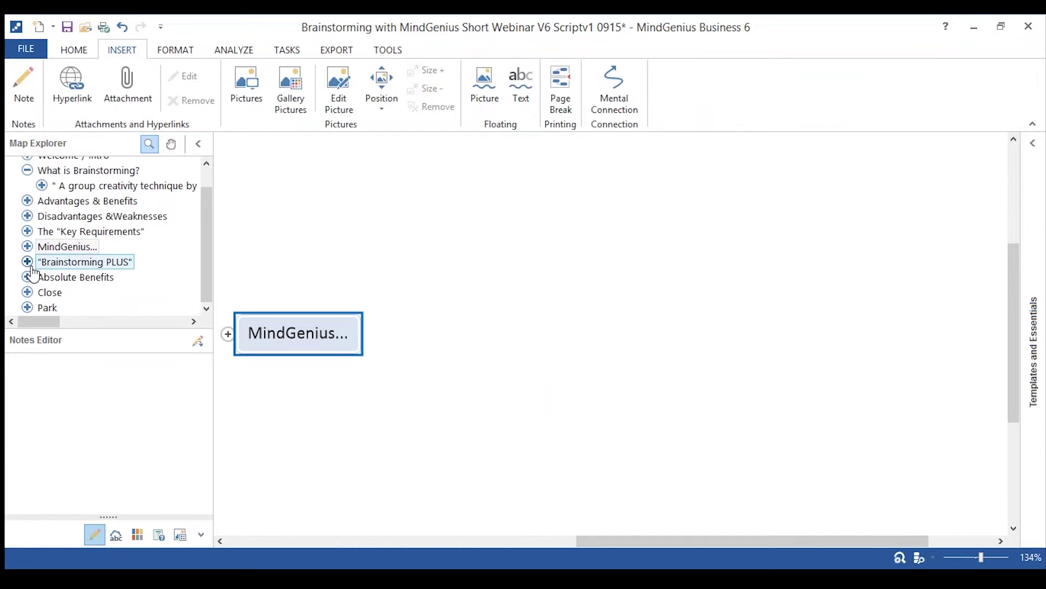
Load the PESTLE question set, expand its Political questions, and open the templates gallery.
click(388, 50)
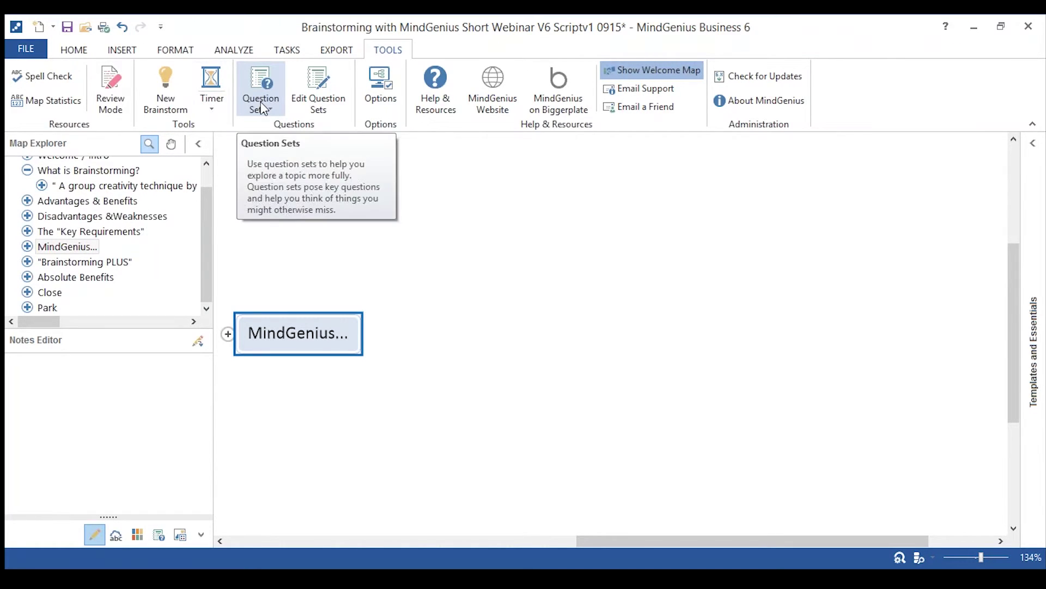
click(158, 535)
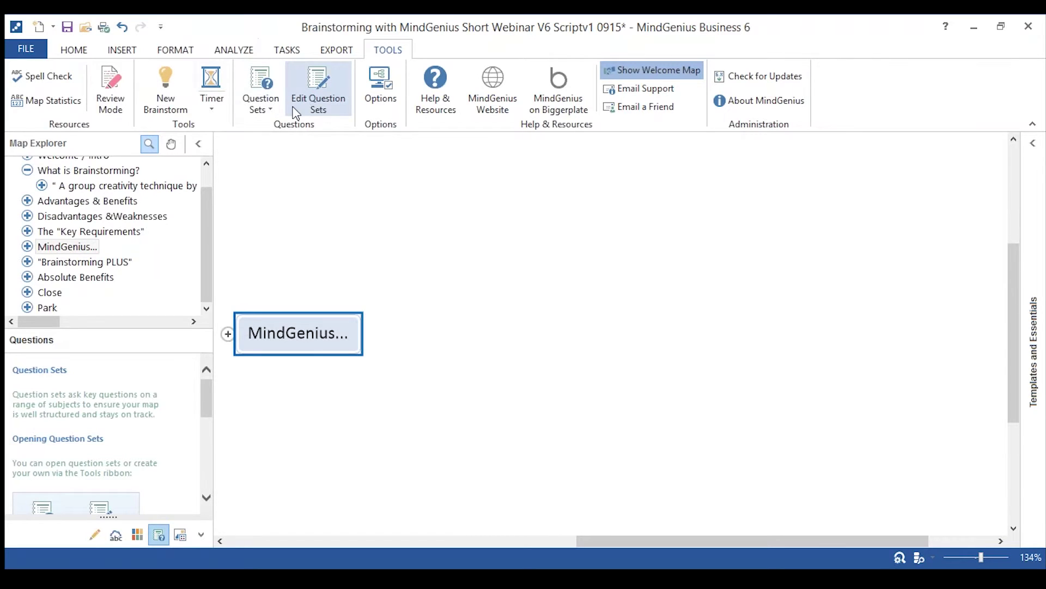
click(270, 107)
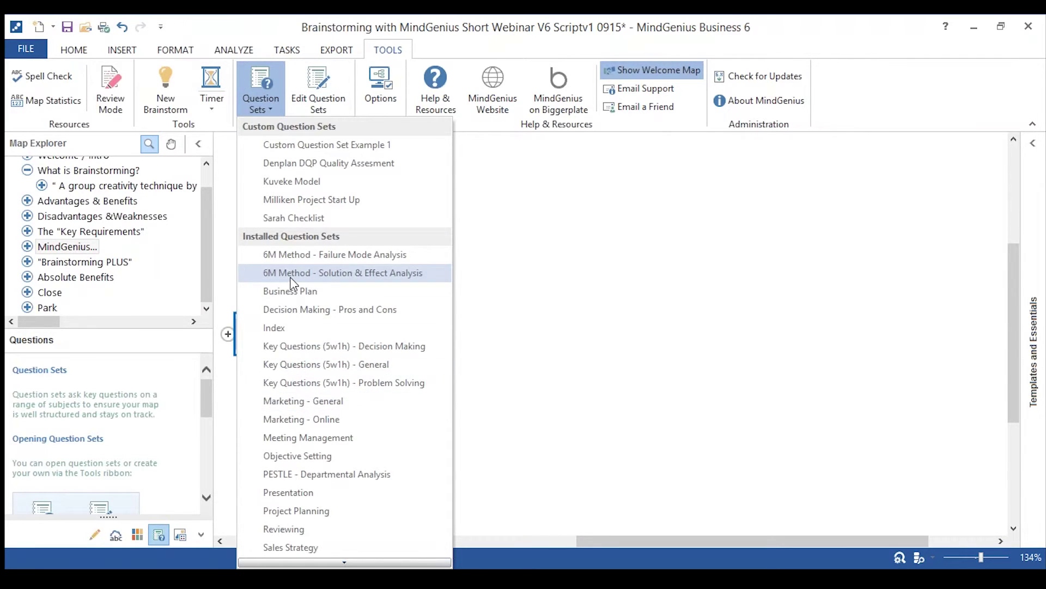
click(295, 475)
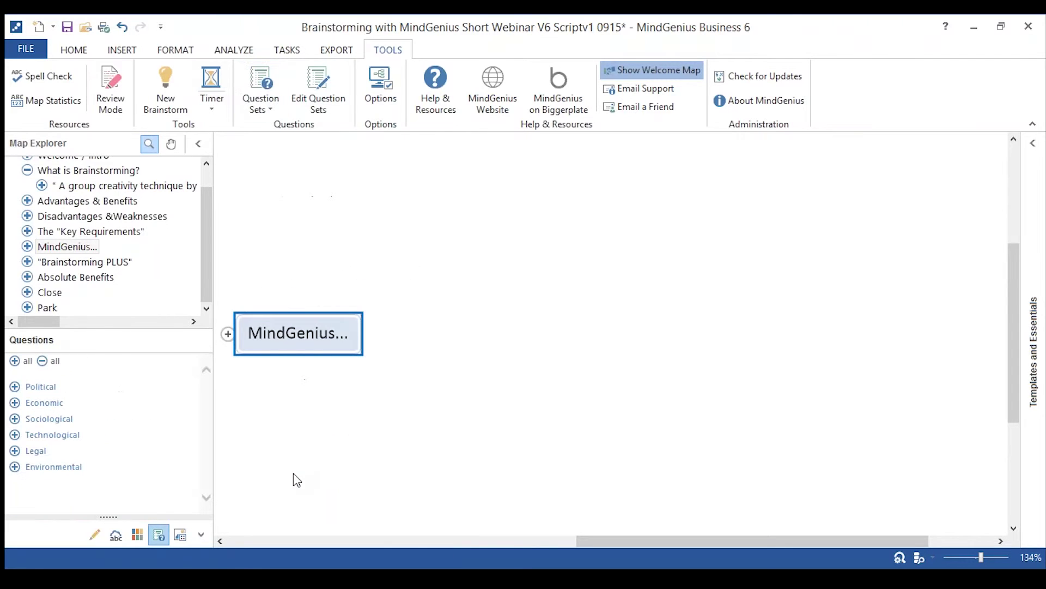
click(15, 388)
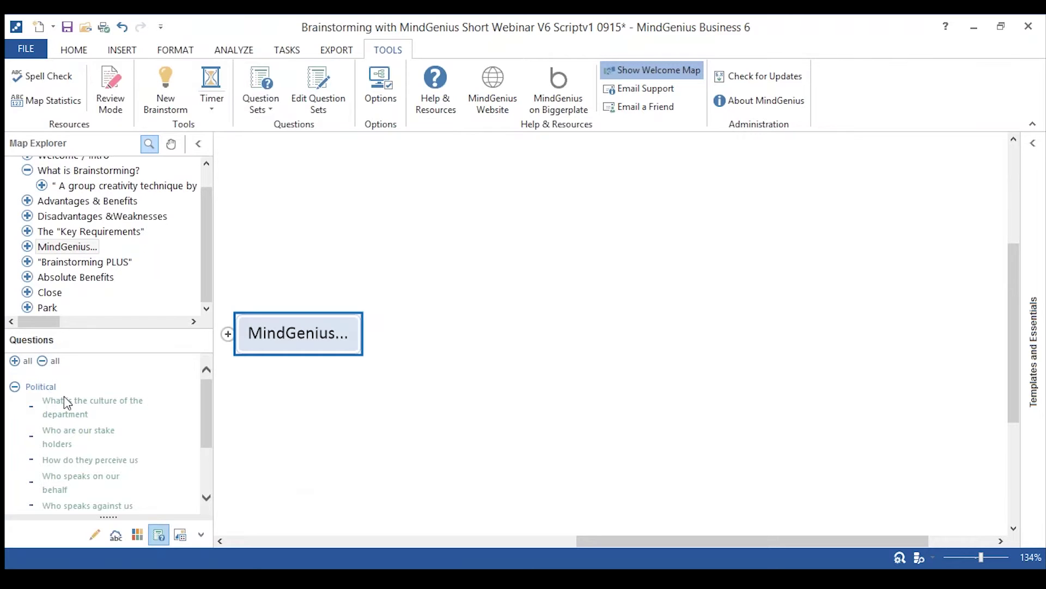
mouse_move(1042, 159)
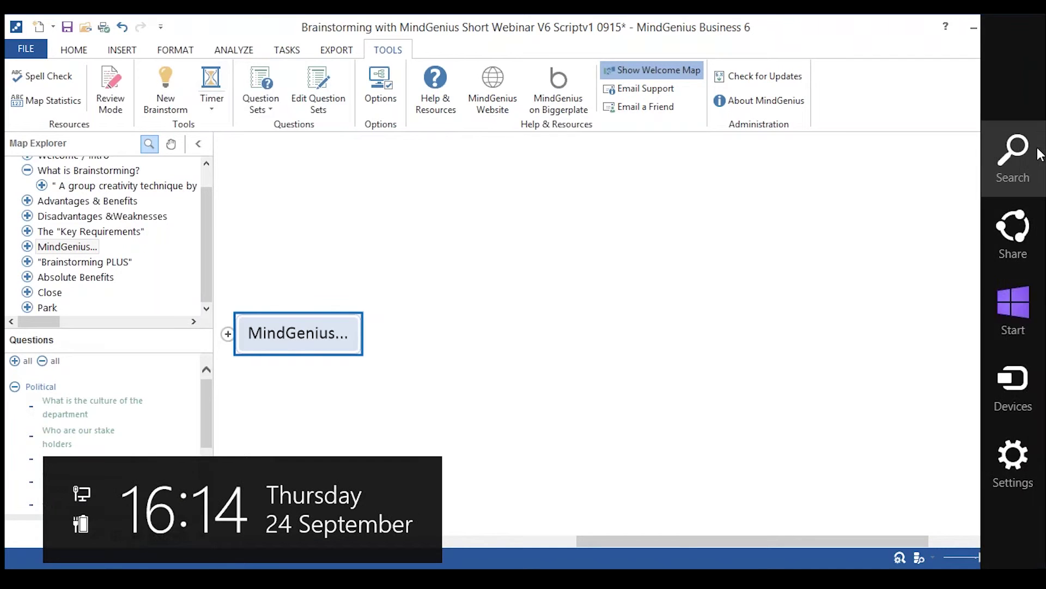
click(1031, 148)
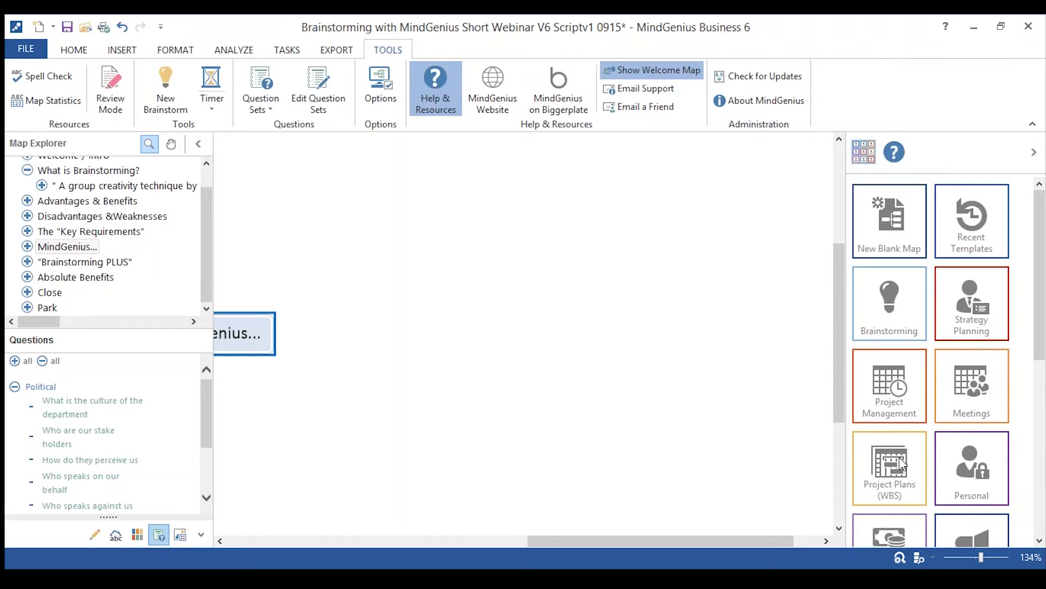
Browse the Brainstorming templates (PEST, SCAMPER, SWOT) and jump to the Brainstorming PLUS topic.
click(890, 284)
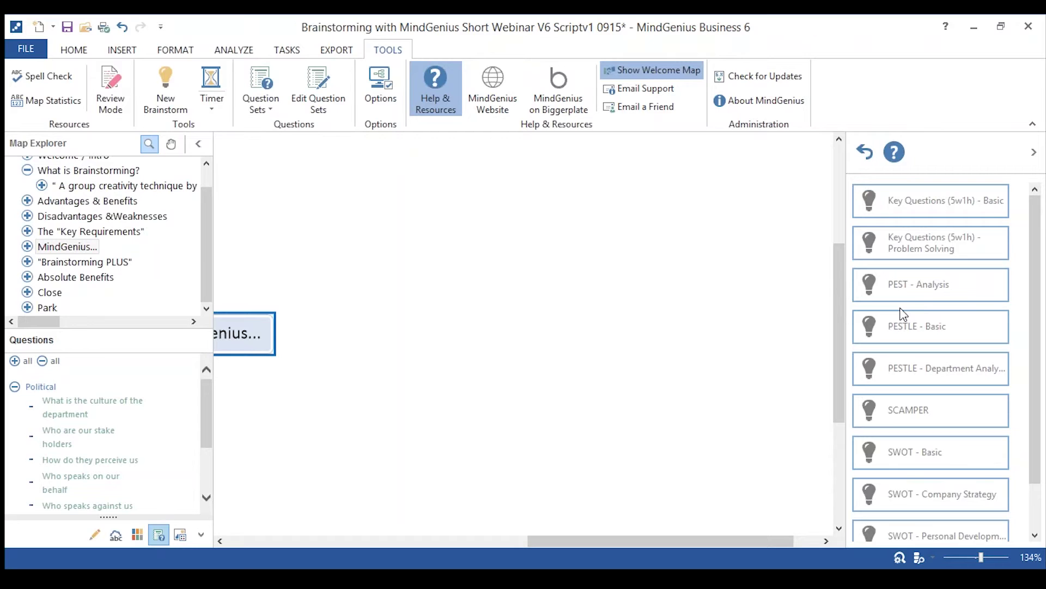
click(74, 263)
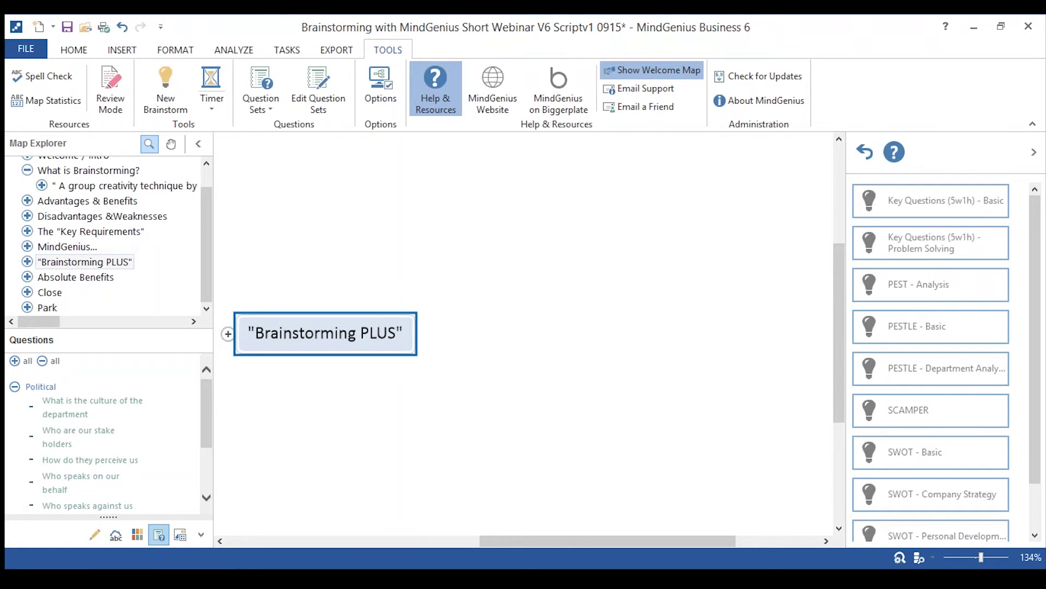
Hide the templates gallery, expand Brainstorming PLUS, and look at Attachments and Task Management.
click(1034, 153)
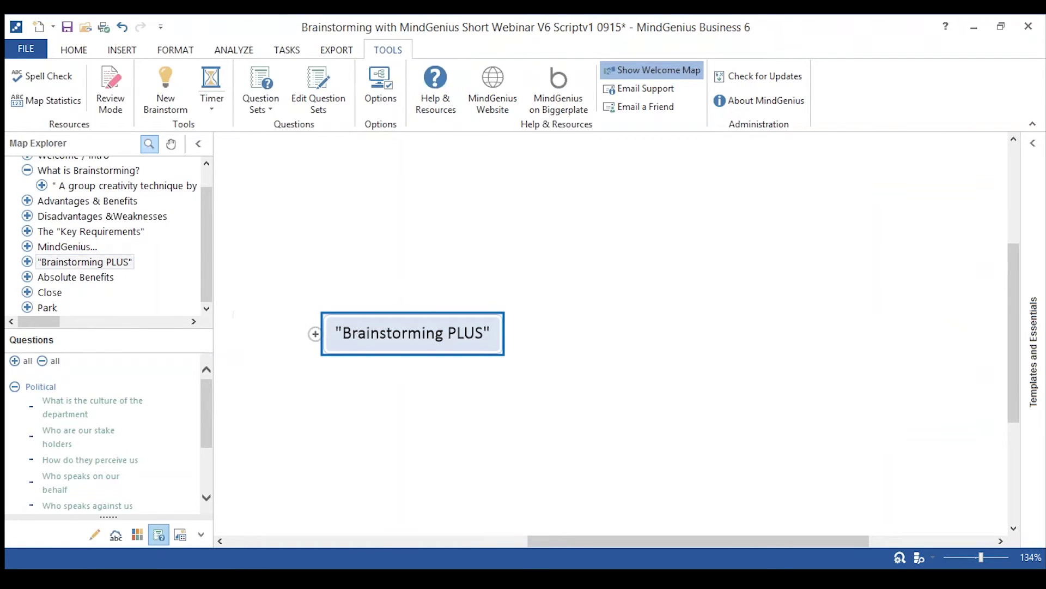
click(315, 334)
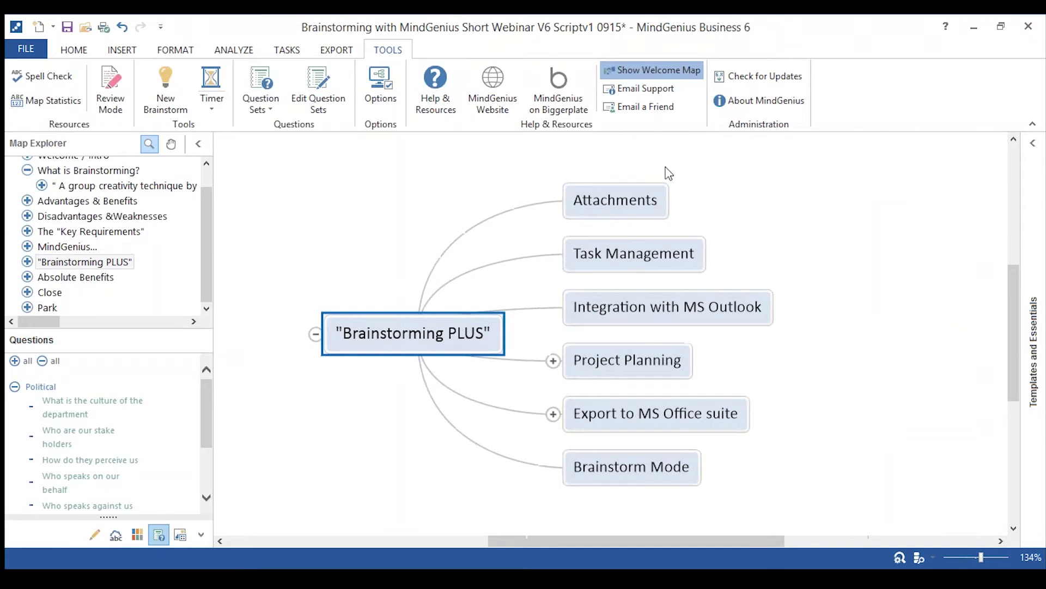
click(627, 205)
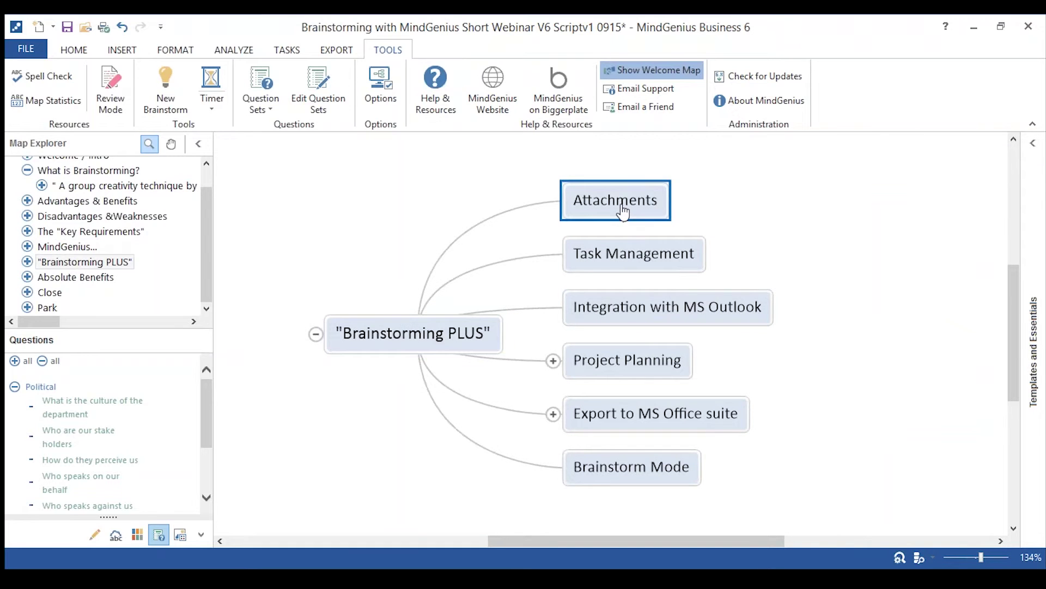
click(121, 50)
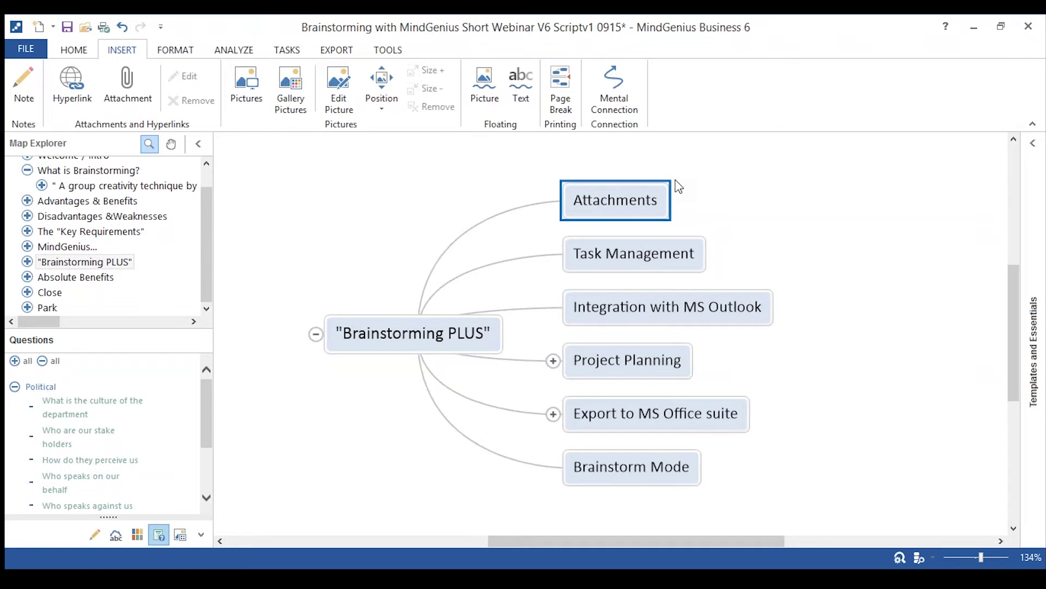
click(638, 266)
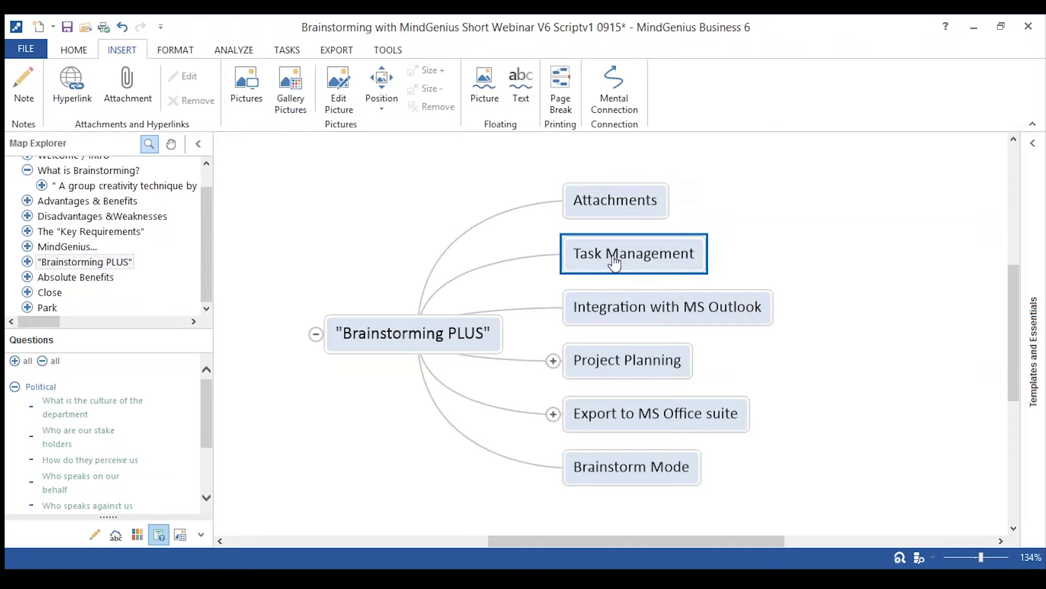
Make Task Management due 25/09/2015 with a resource assigned, then switch to the Design Project map.
click(288, 52)
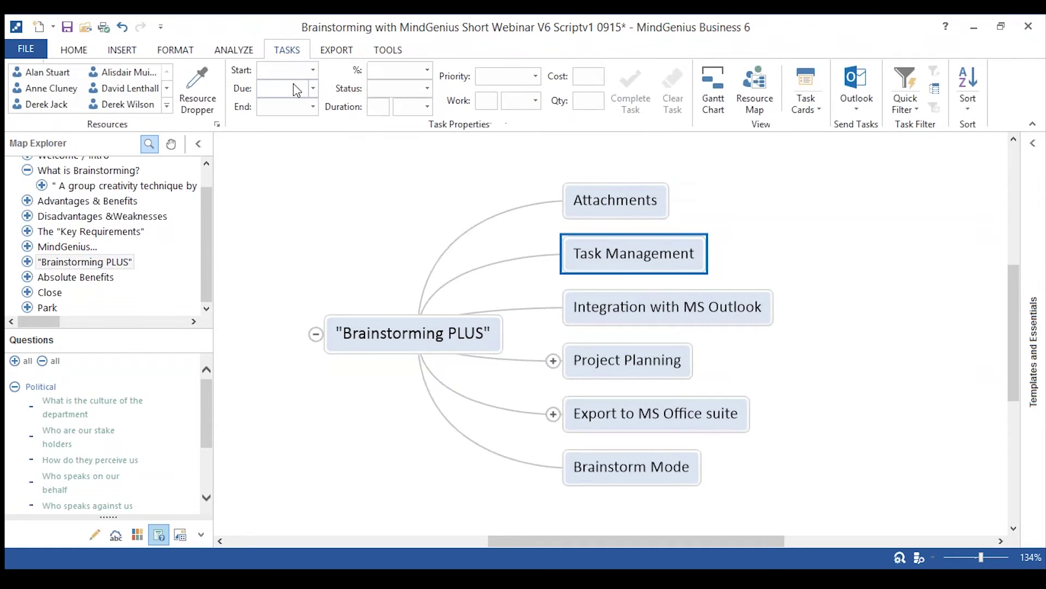
click(313, 88)
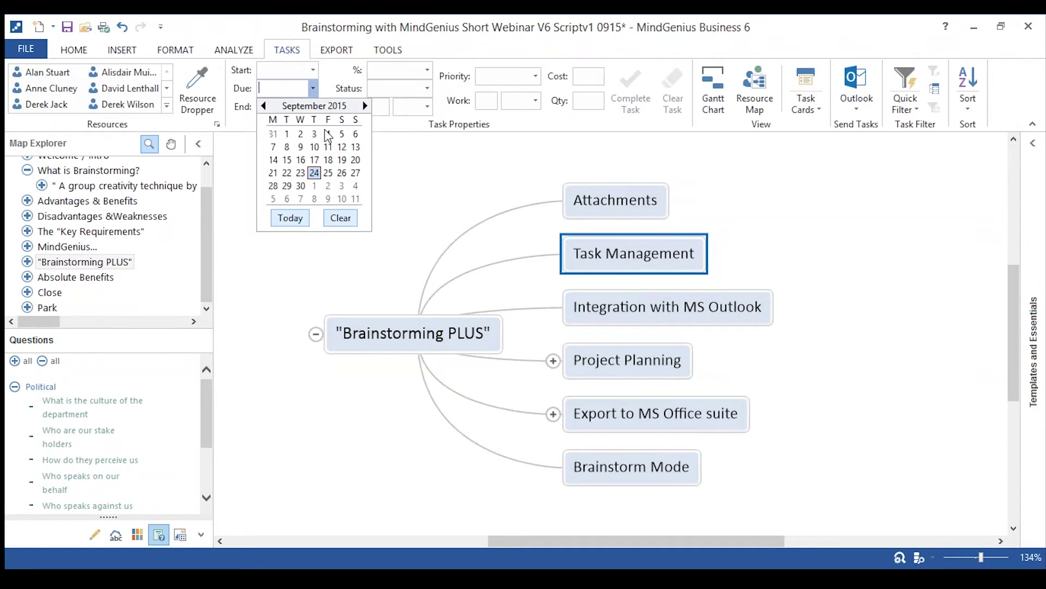
click(328, 173)
click(38, 73)
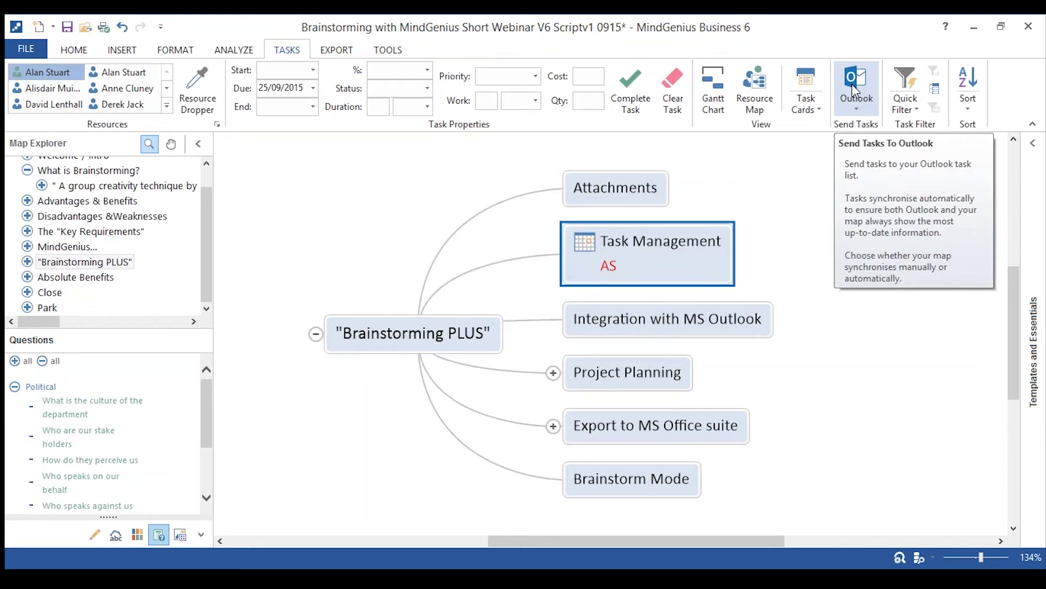
mouse_move(349, 578)
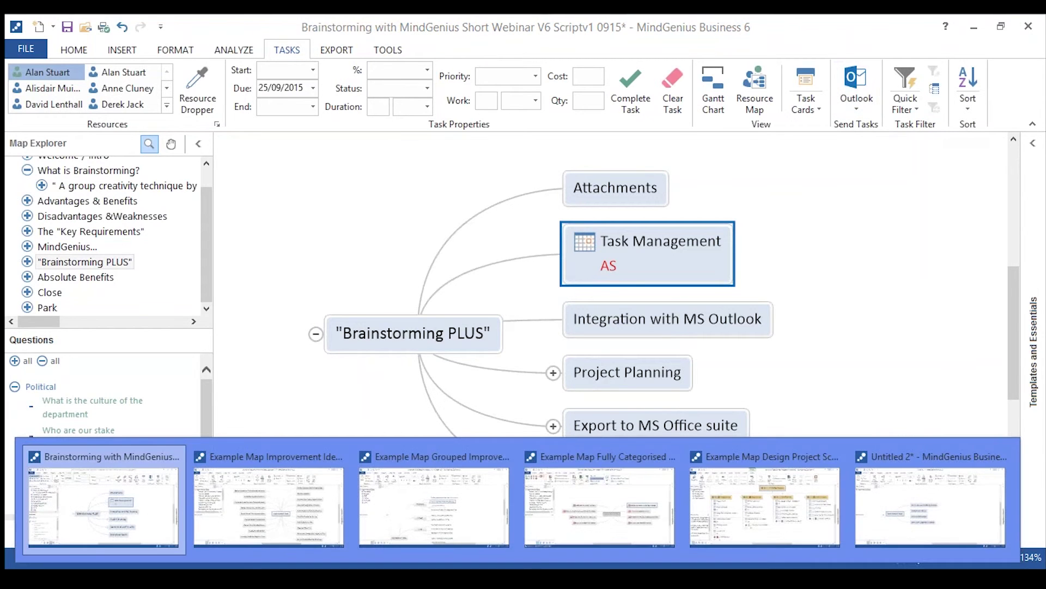
click(765, 518)
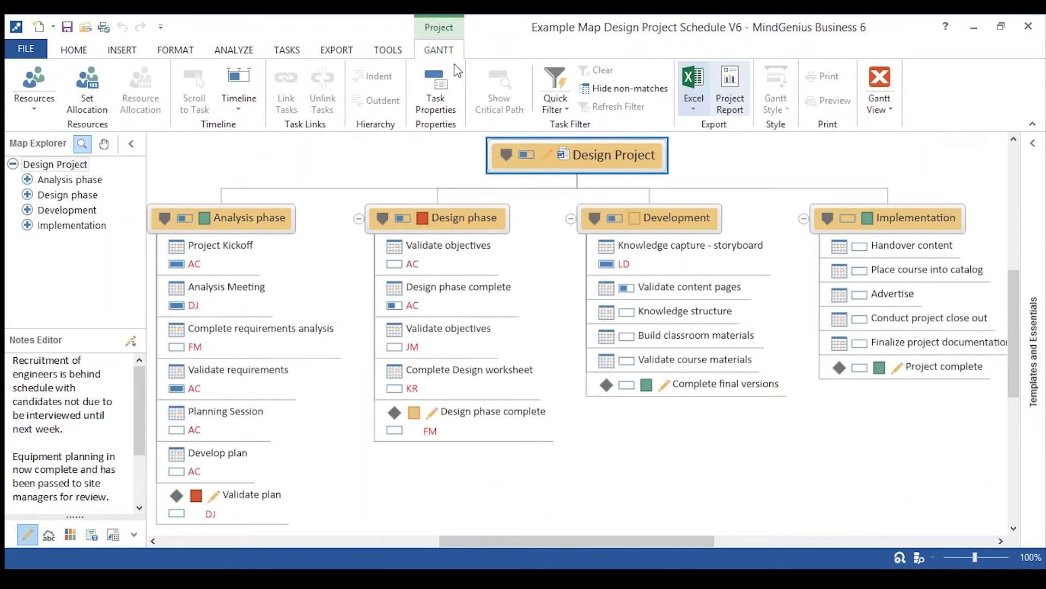
Switch the Design Project schedule between Gantt and map views, ending on Gantt, then bring up the Word report.
click(878, 80)
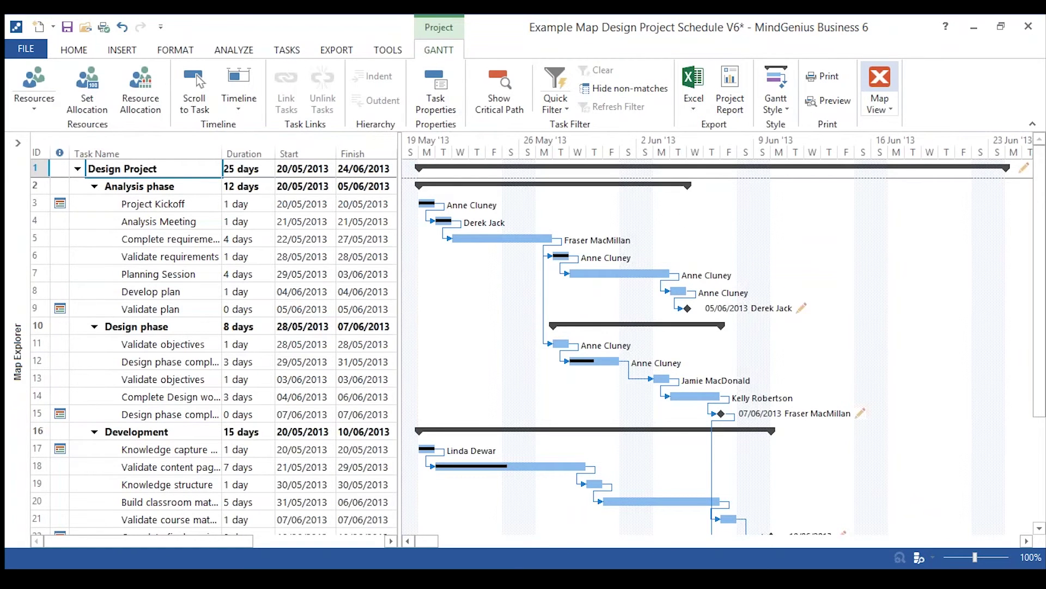
click(879, 81)
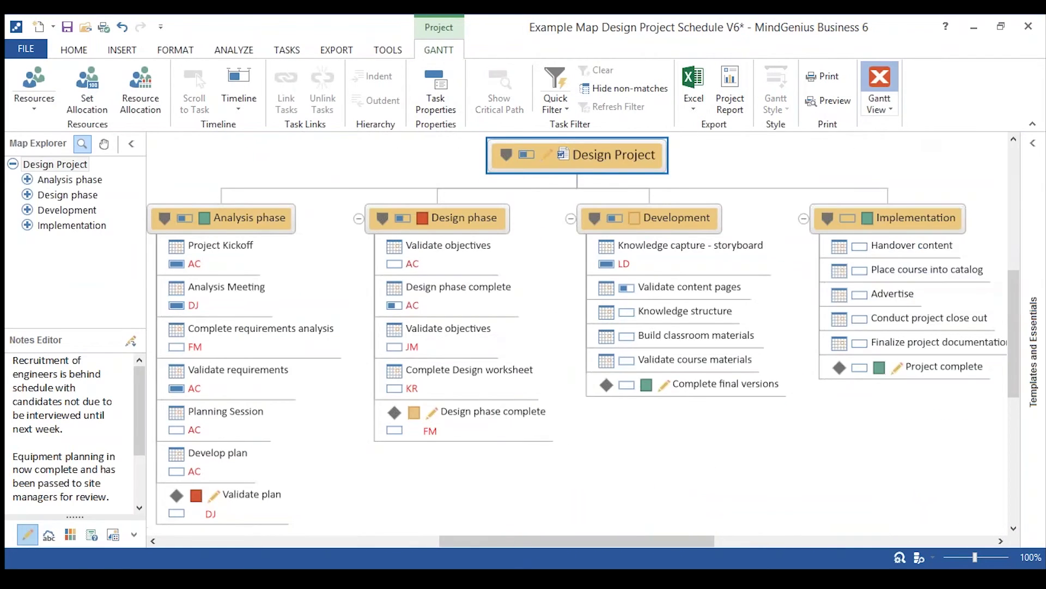
click(879, 82)
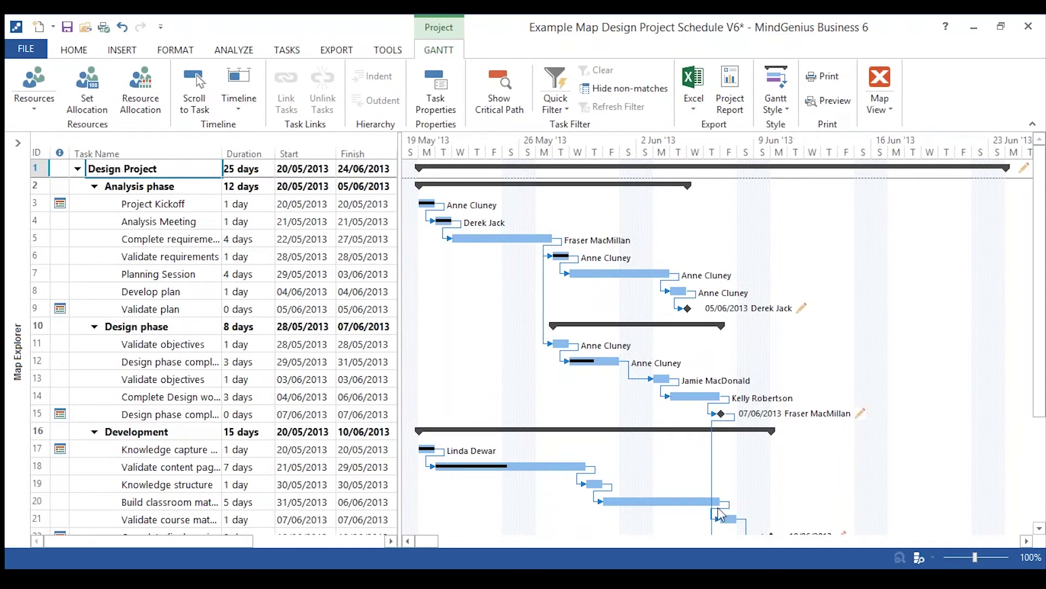
mouse_move(303, 579)
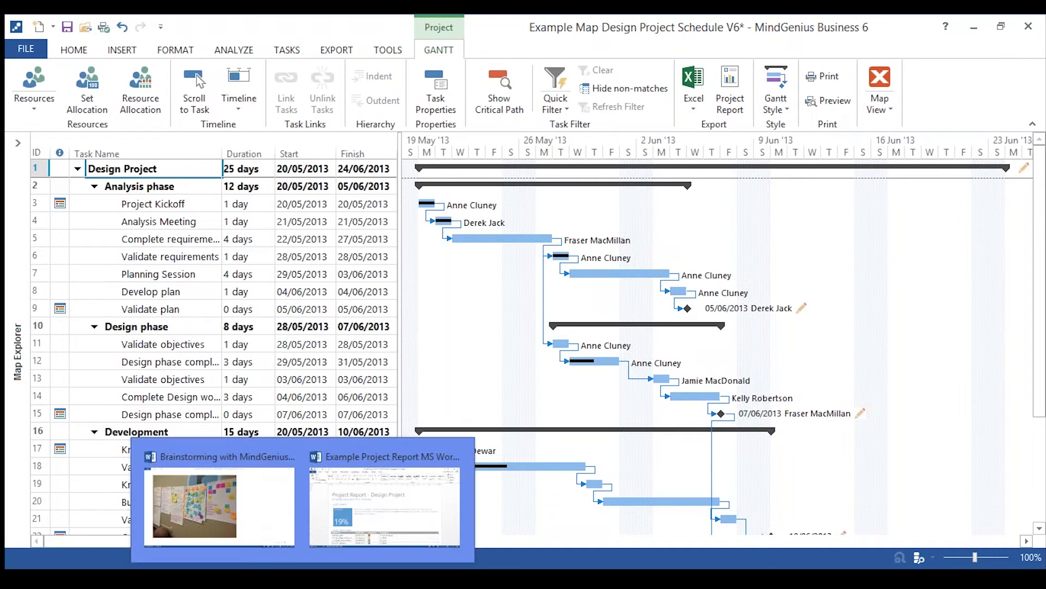
click(402, 526)
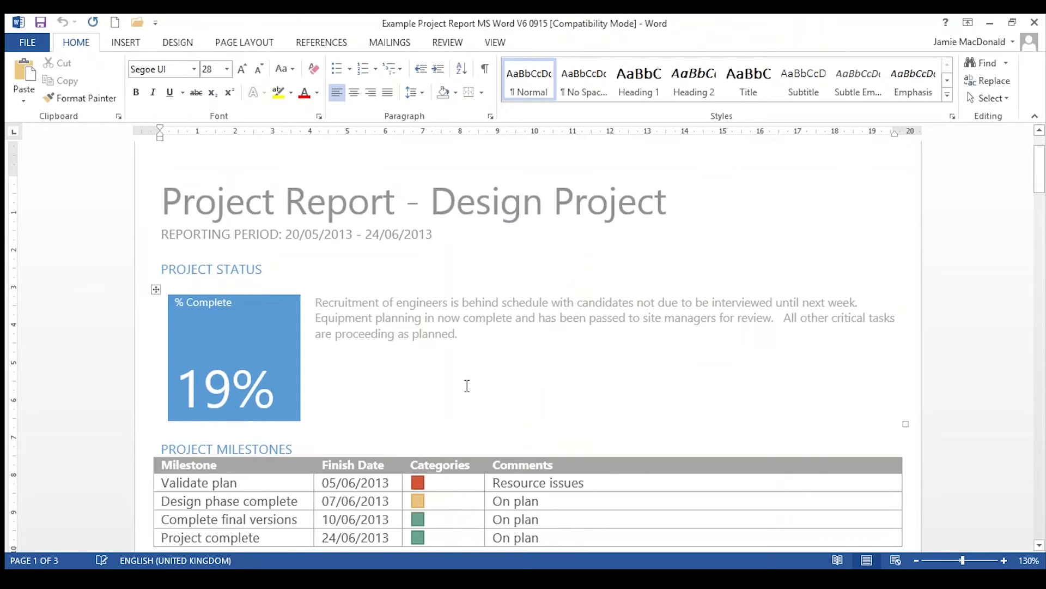
Scroll through the Word Design Project report, then minimize Word.
scroll(467, 386, down, 6)
scroll(468, 386, down, 20)
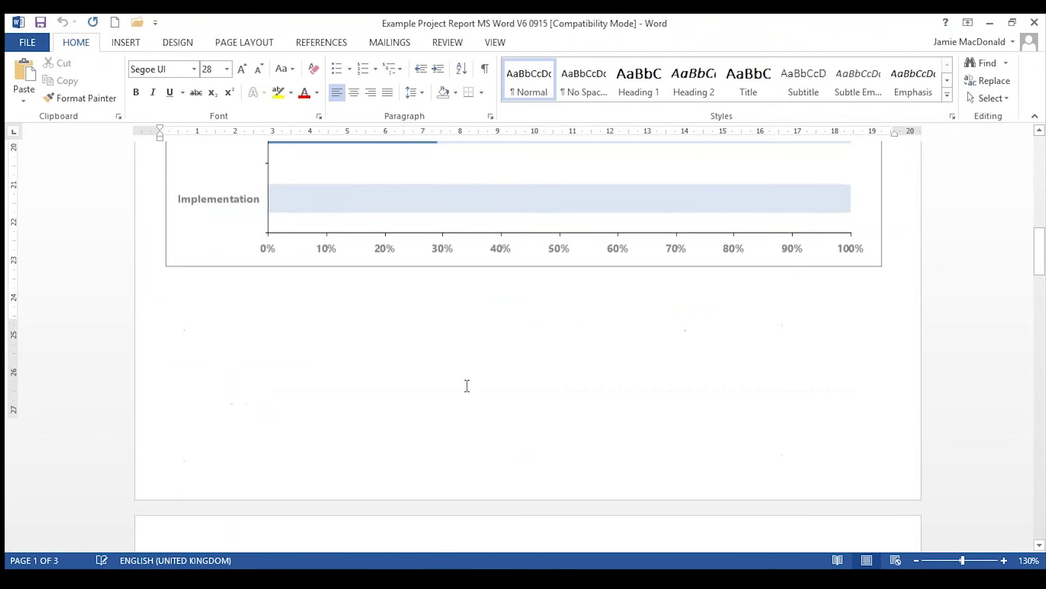
scroll(528, 343, down, 5)
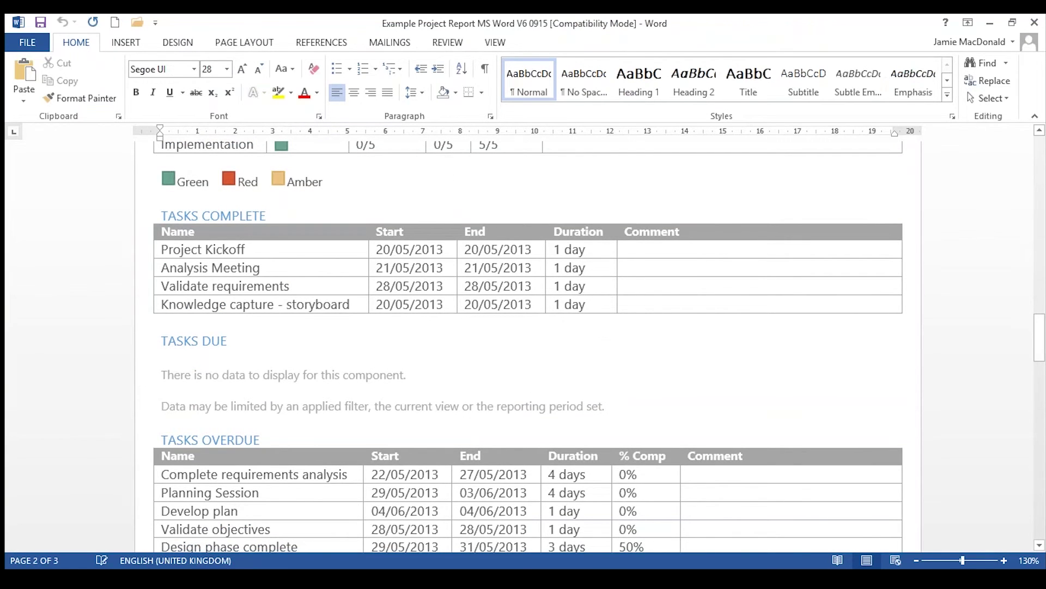
scroll(467, 385, up, 15)
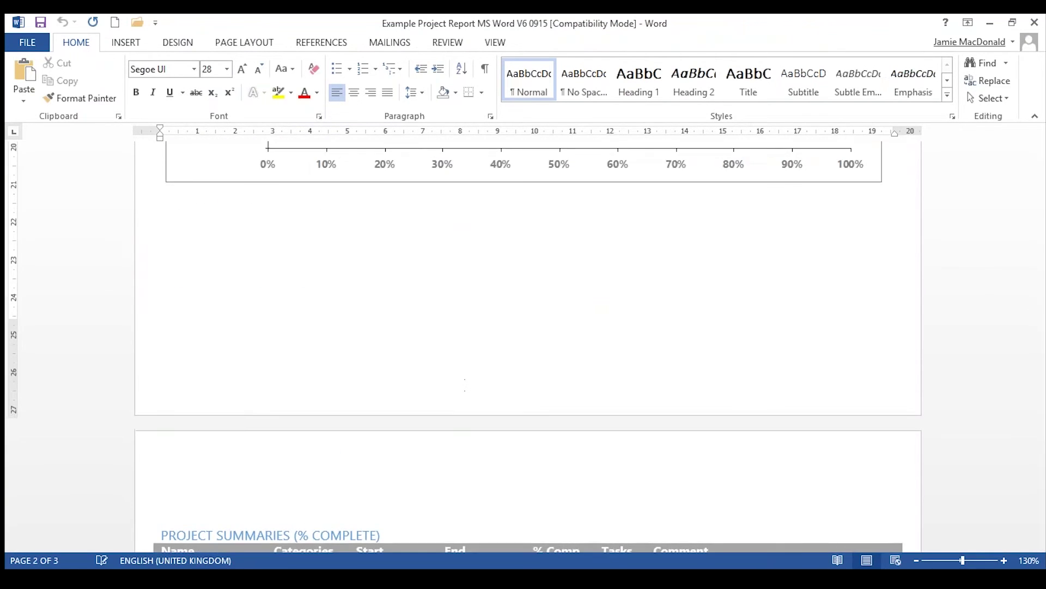
click(990, 24)
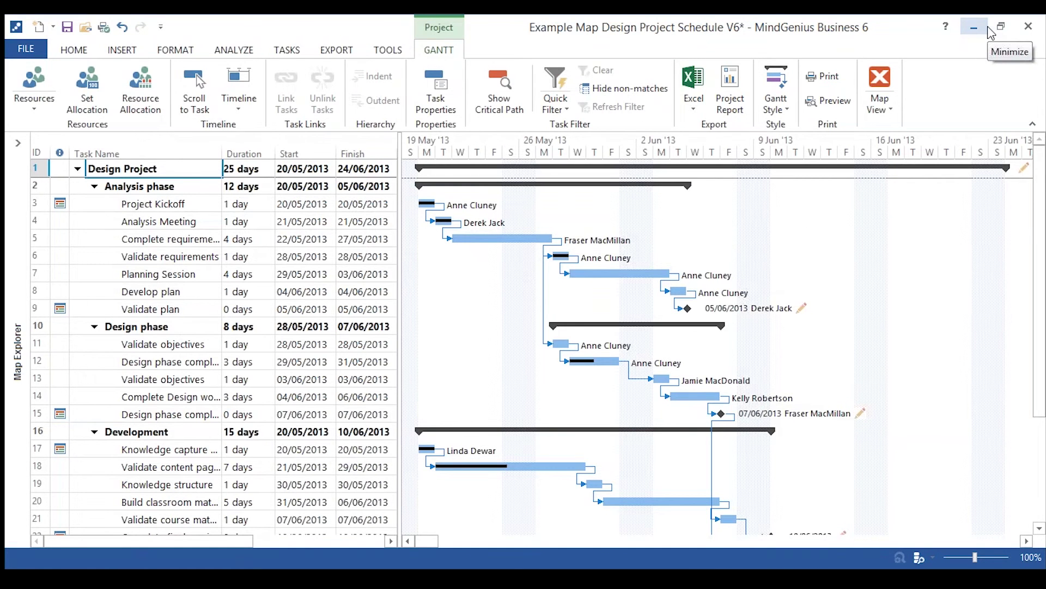
View the schedule's export options, then bring the Brainstorming with MindGenius map back to the front.
click(339, 52)
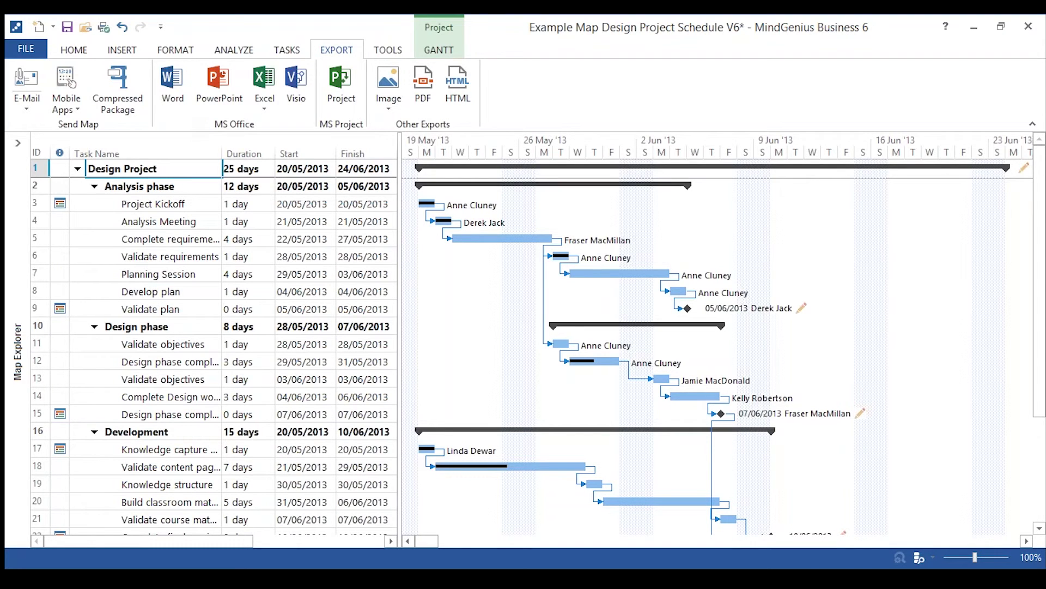
mouse_move(523, 577)
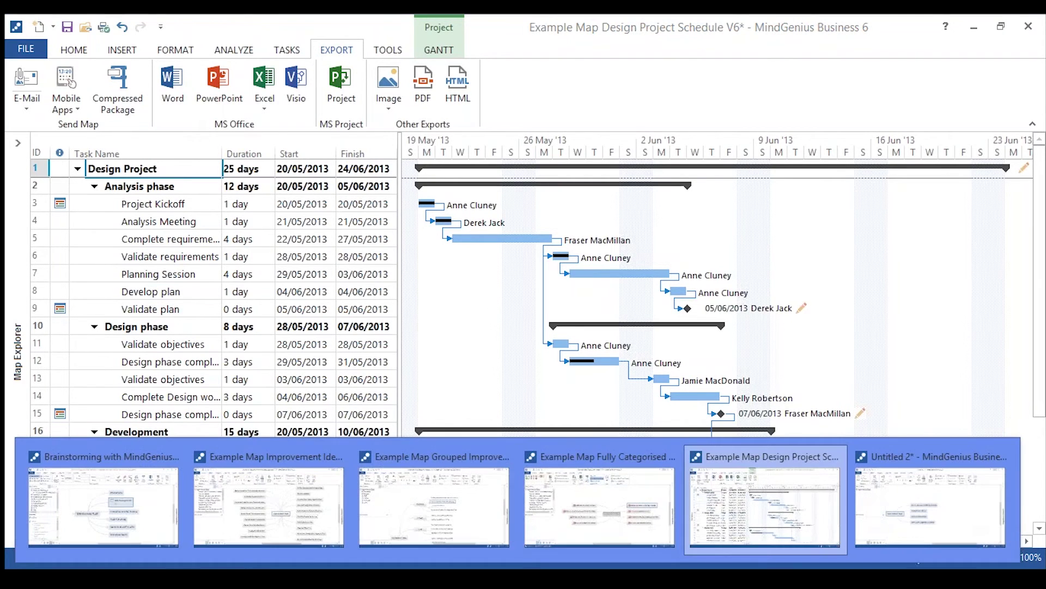
click(106, 532)
Focus on Absolute Benefits and expand it and its 'A more effective Way of Working' branch.
click(75, 276)
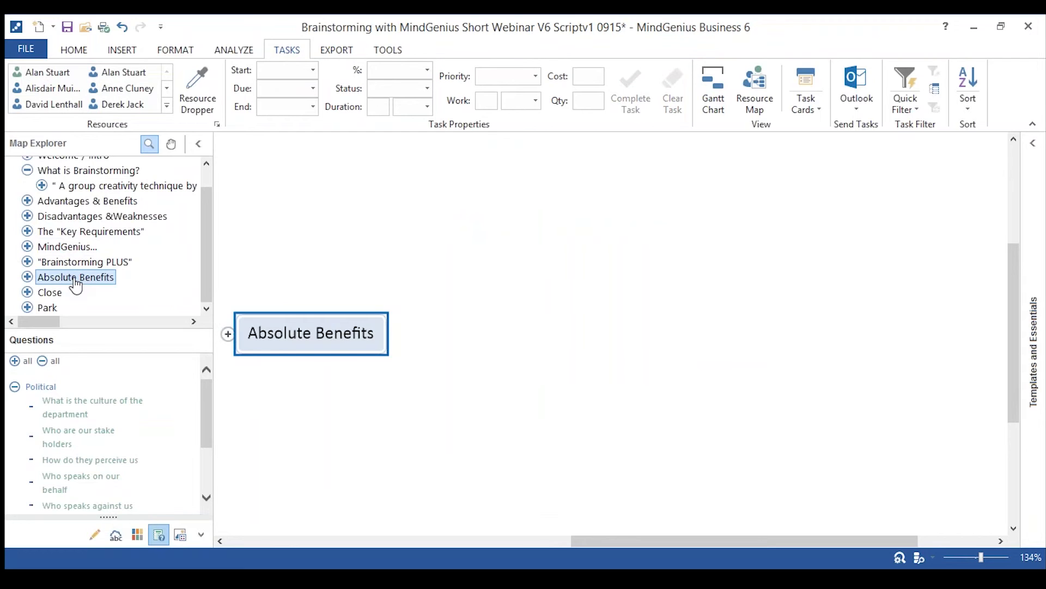
click(228, 337)
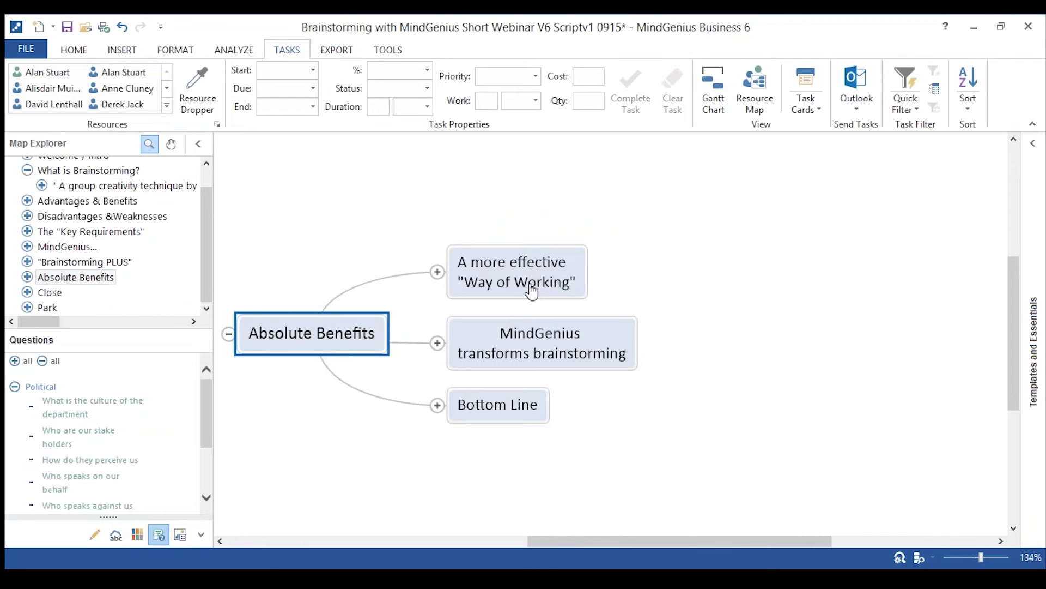
click(438, 271)
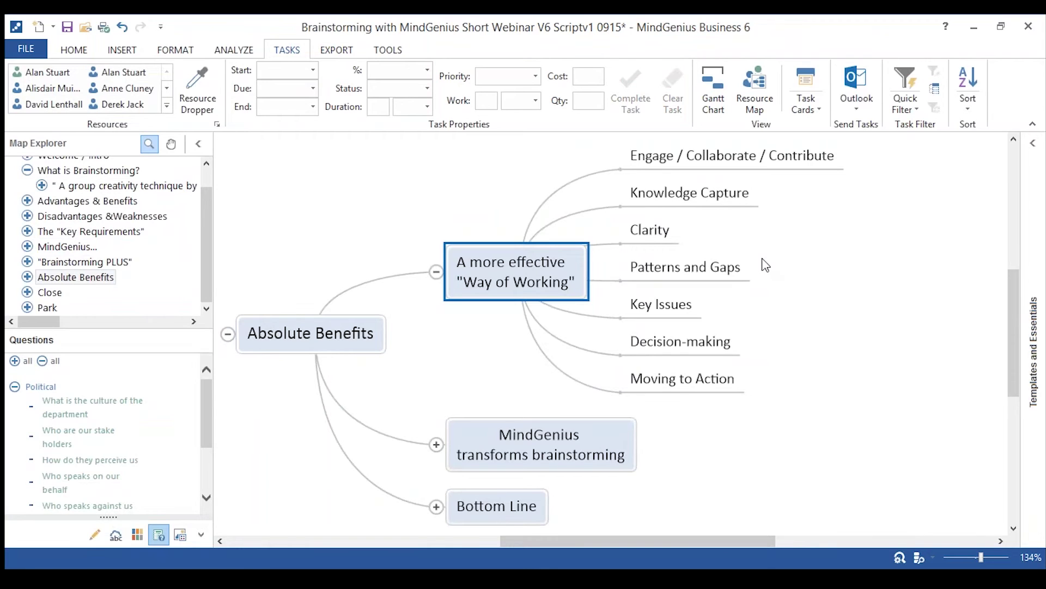
Select each of the seven Way of Working points, Engage through Moving to Action, and expand Absolute Benefits in Map Explorer.
click(731, 168)
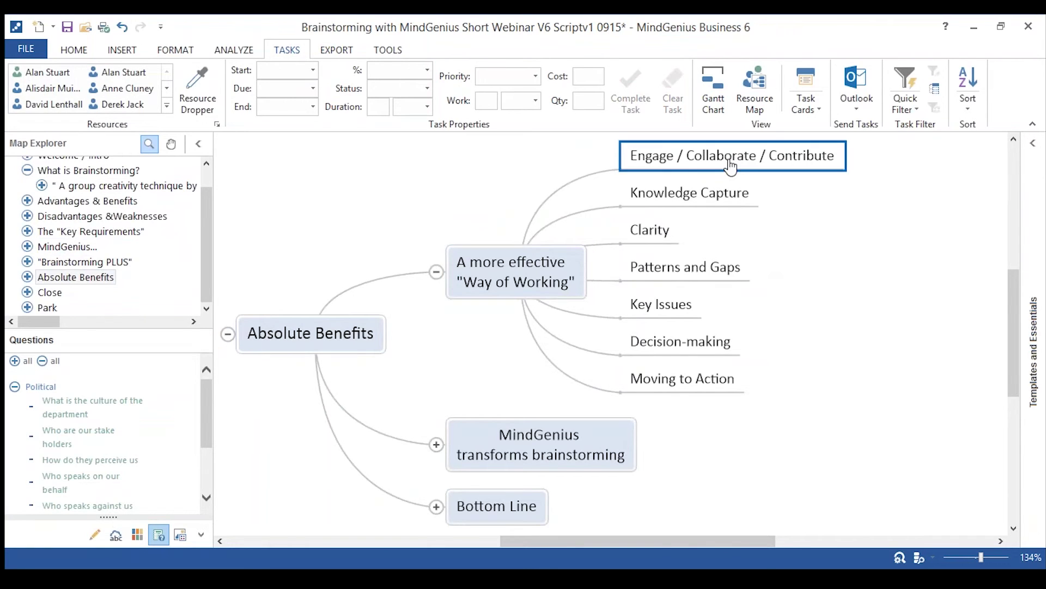
click(724, 201)
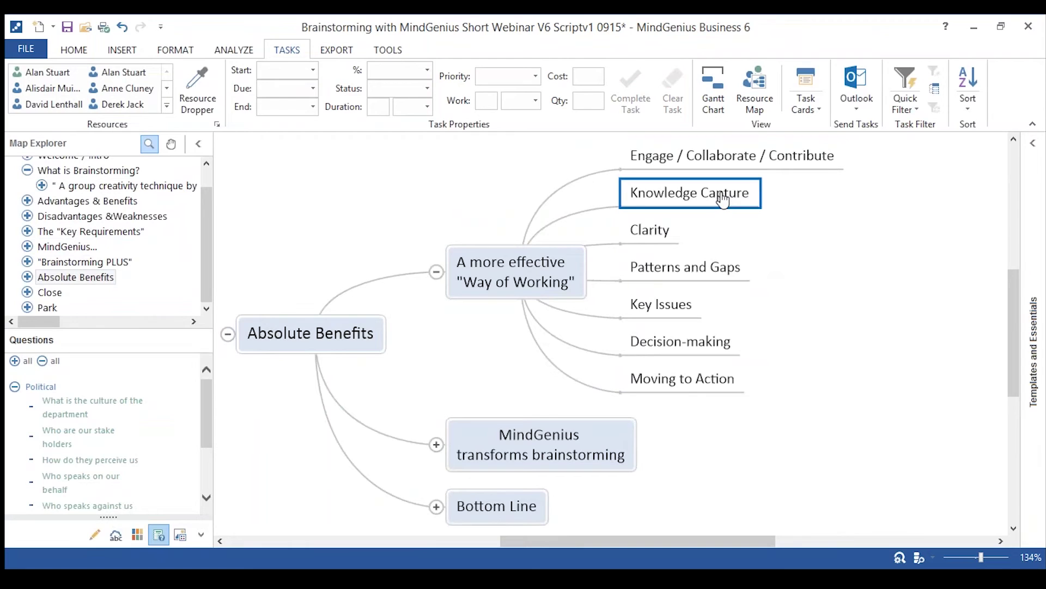
click(668, 237)
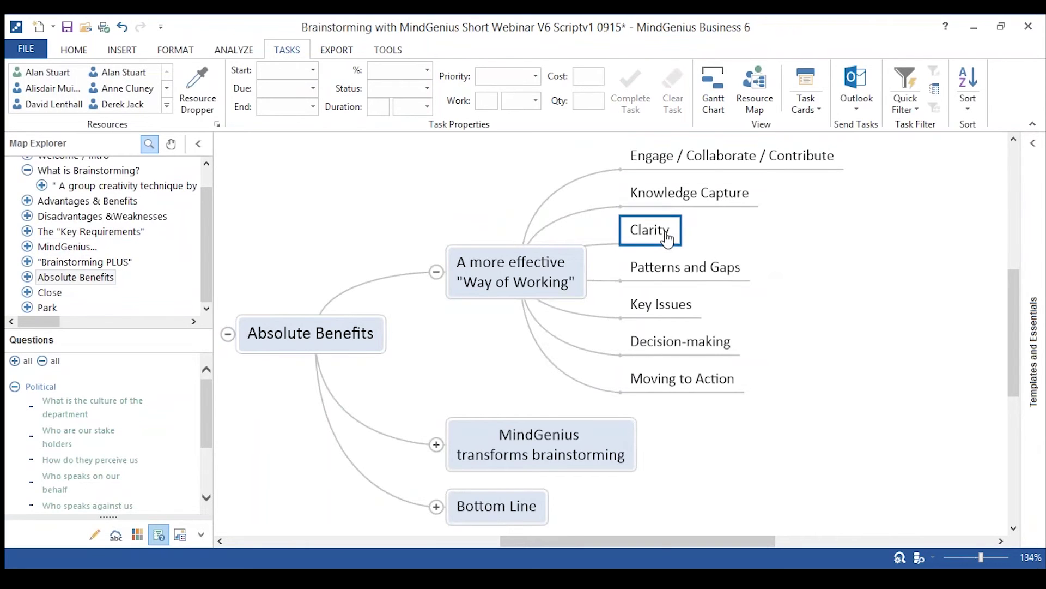
click(672, 275)
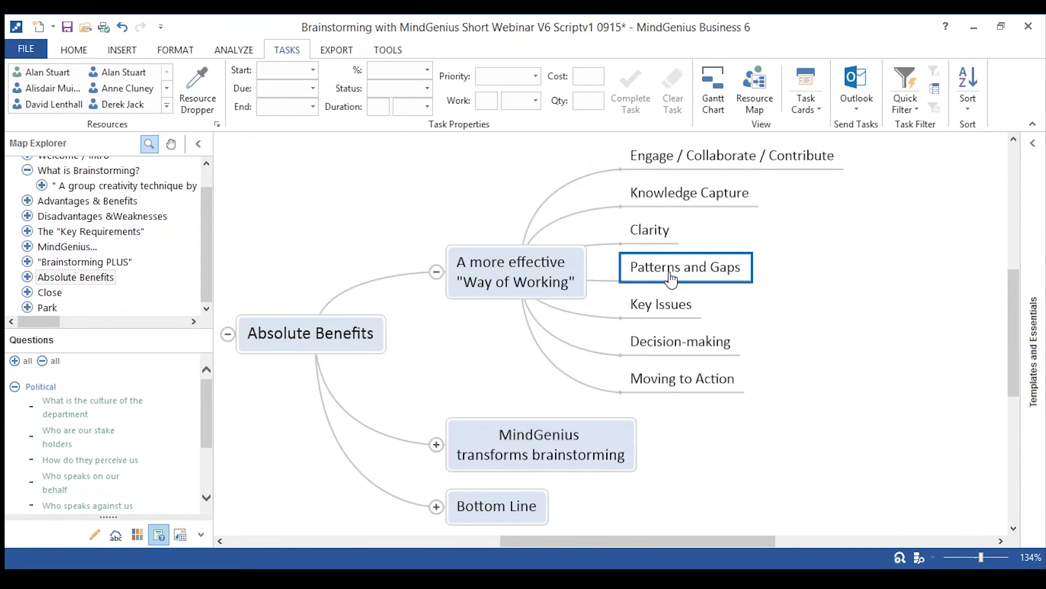
click(677, 311)
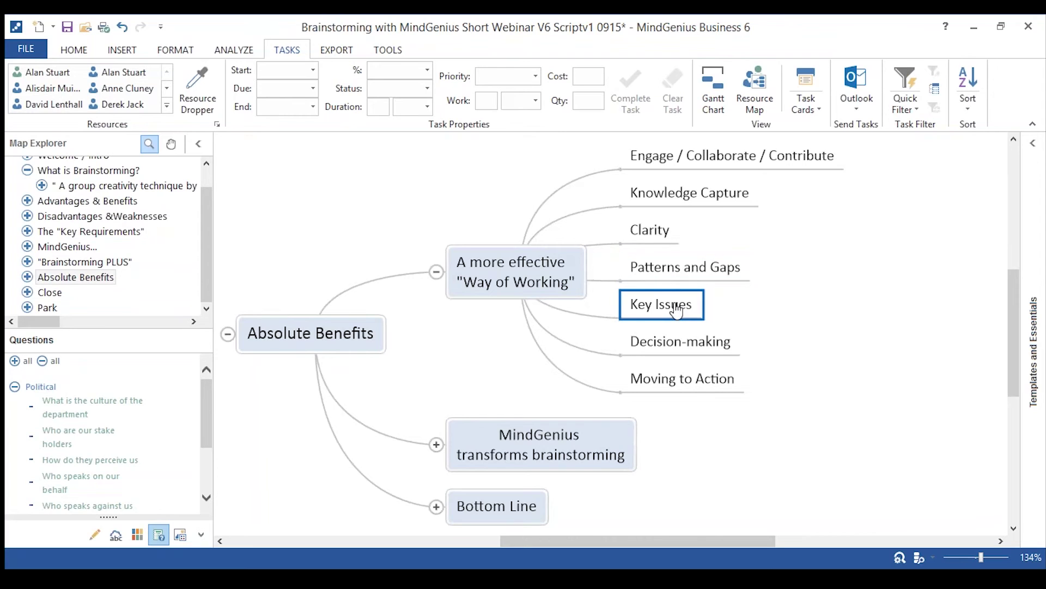
click(685, 347)
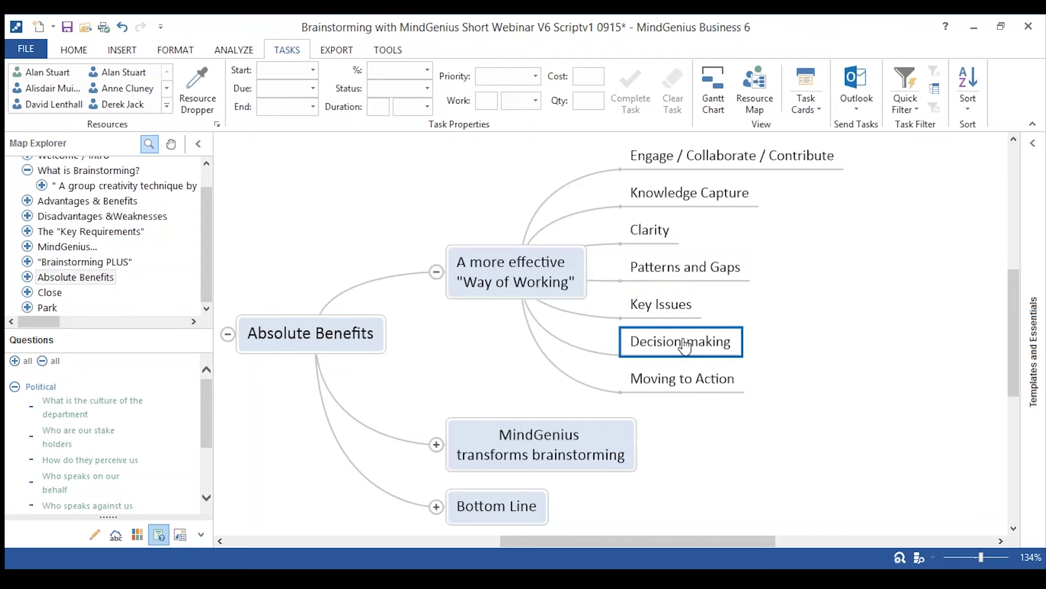
click(697, 388)
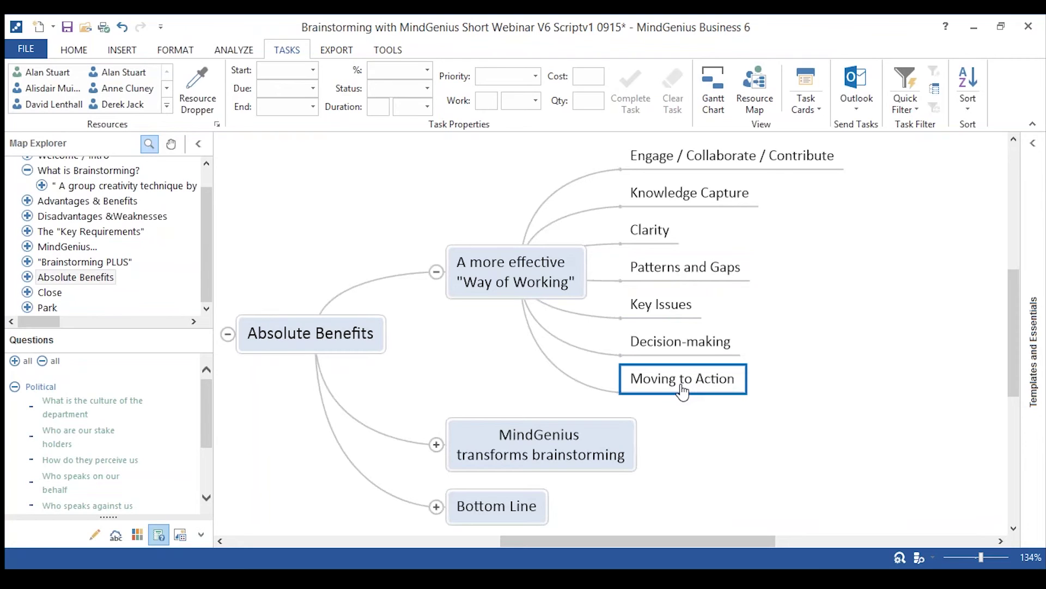
click(27, 277)
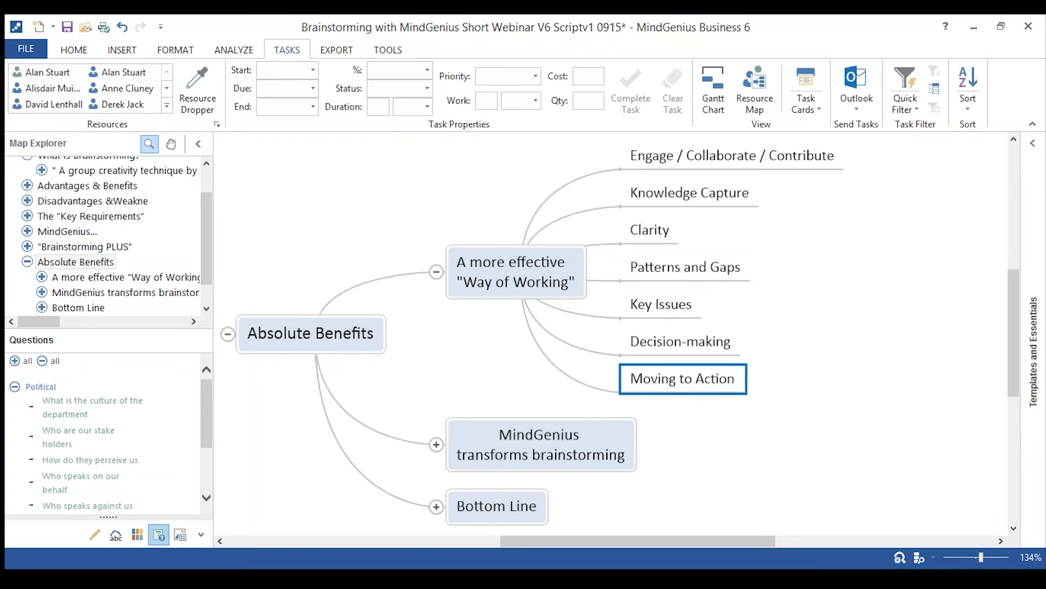
Focus on 'MindGenius transforms brainstorming', expand it, and expand Accelerates into its five points.
click(100, 294)
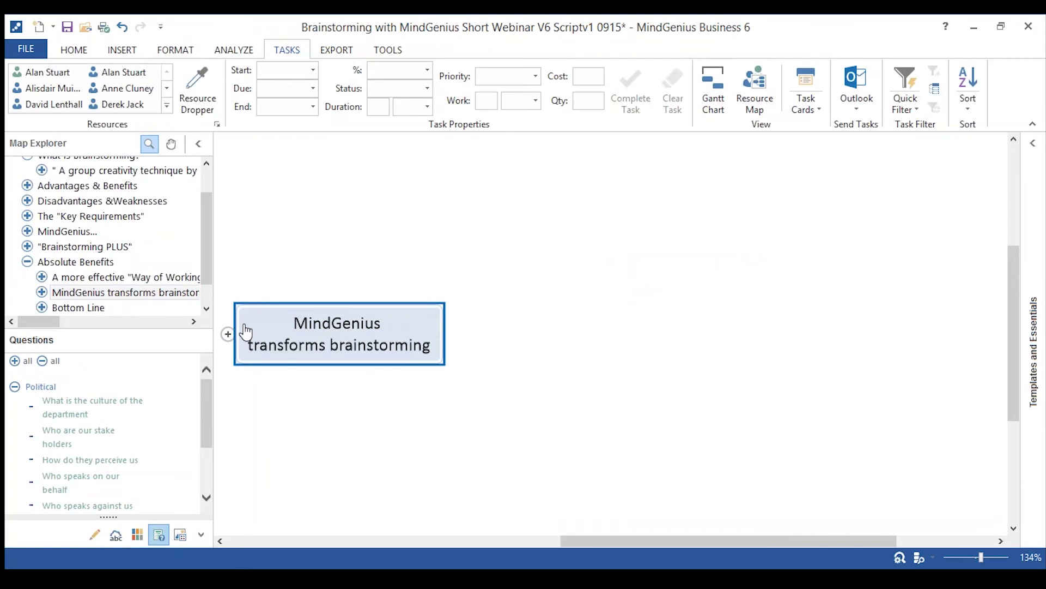
click(228, 334)
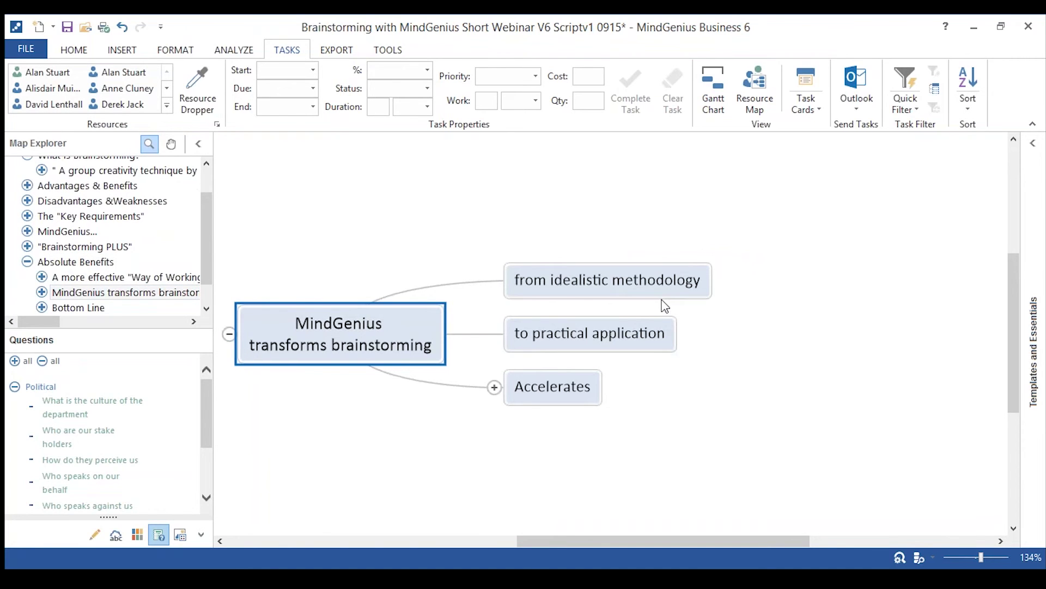
click(635, 338)
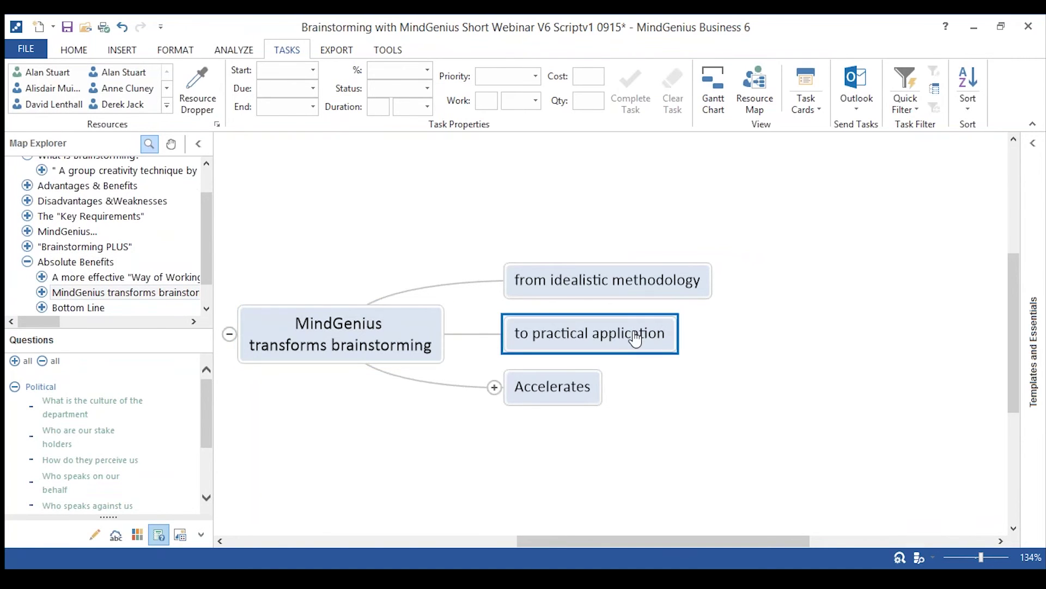
click(494, 387)
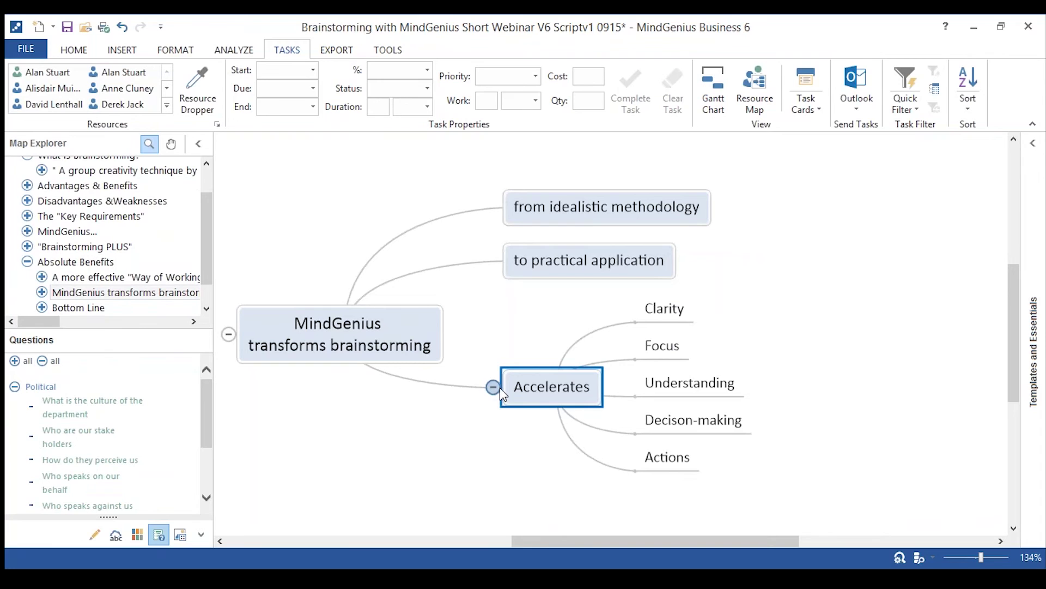
Expand Bottom Line into its three benefits, select More productive, then focus the map on Close.
click(71, 309)
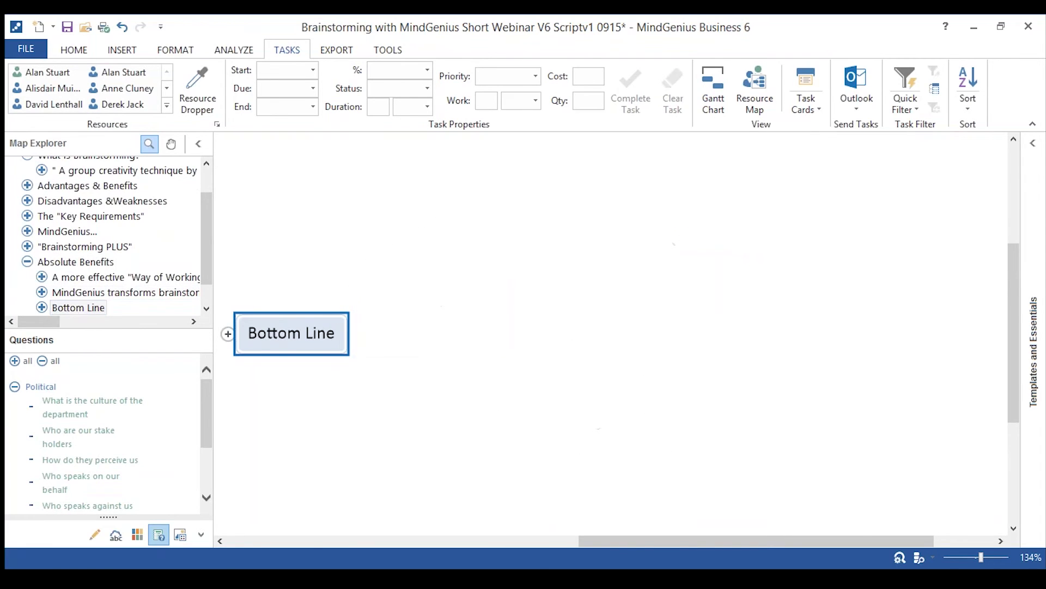
click(228, 334)
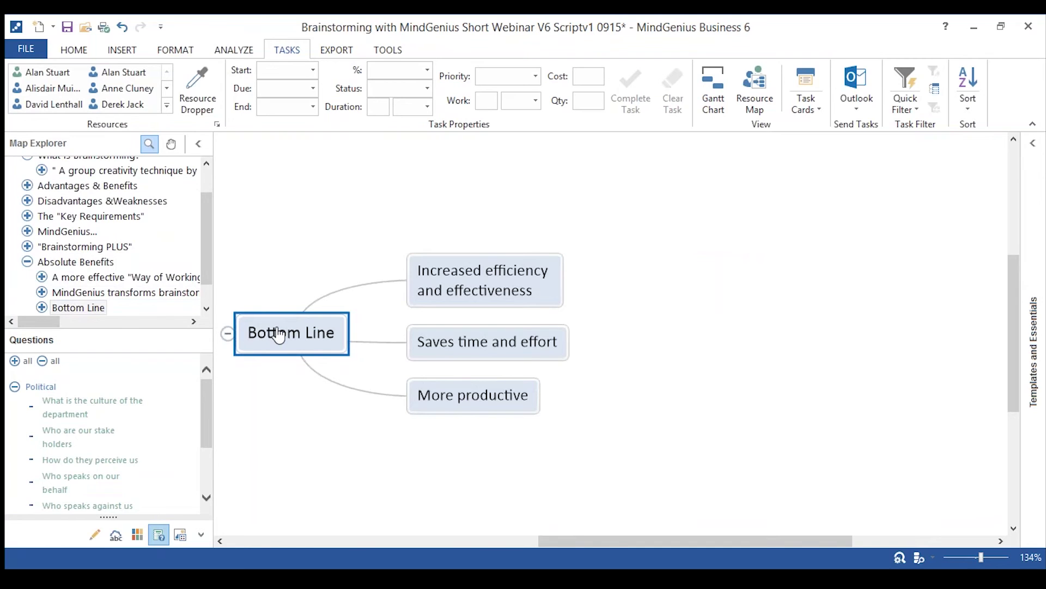
click(411, 393)
scroll(209, 282, down, 1)
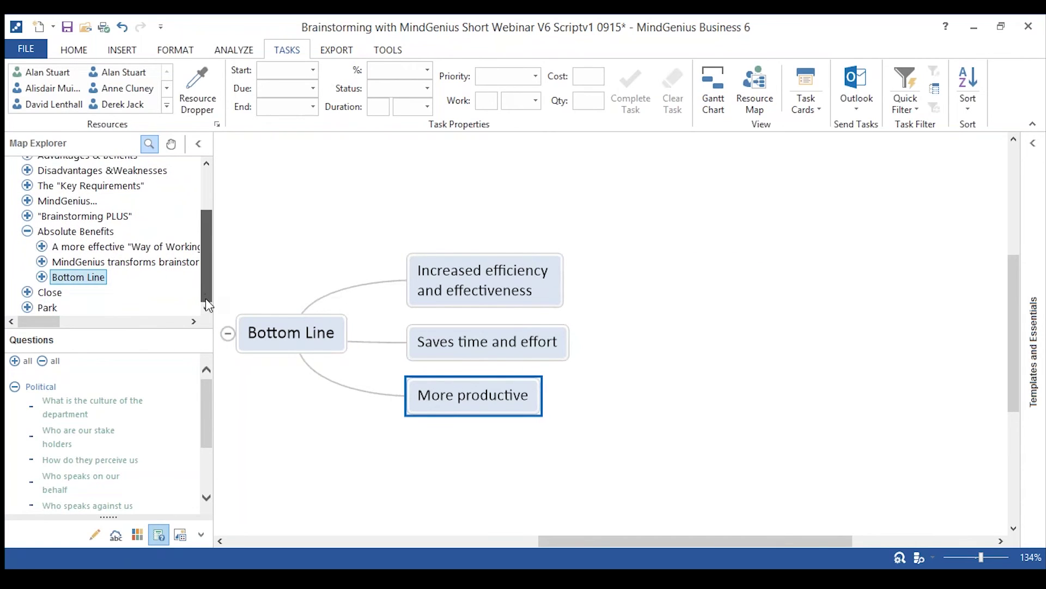
click(50, 293)
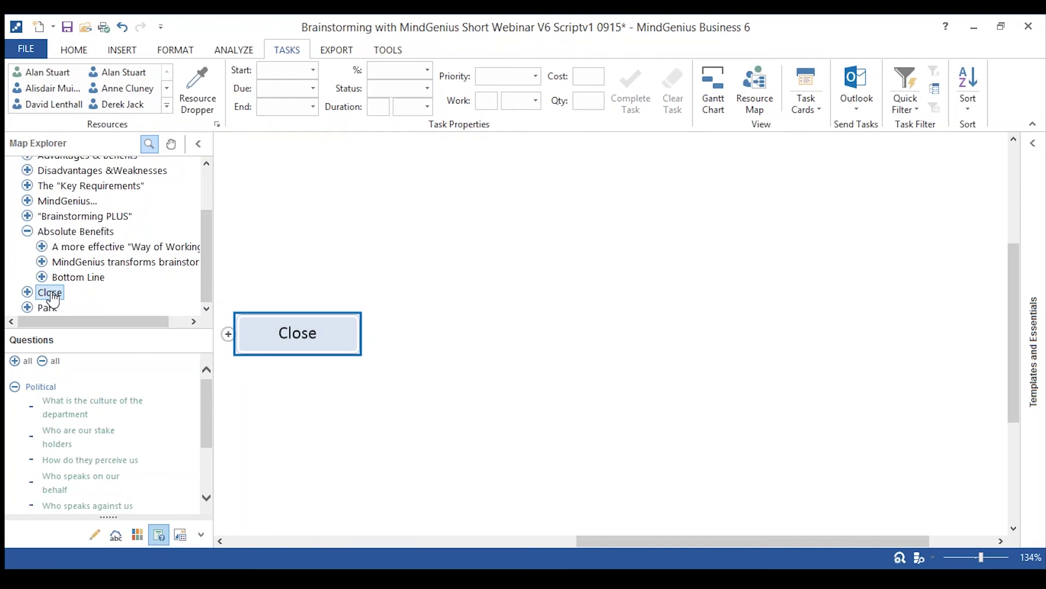
click(233, 335)
click(481, 281)
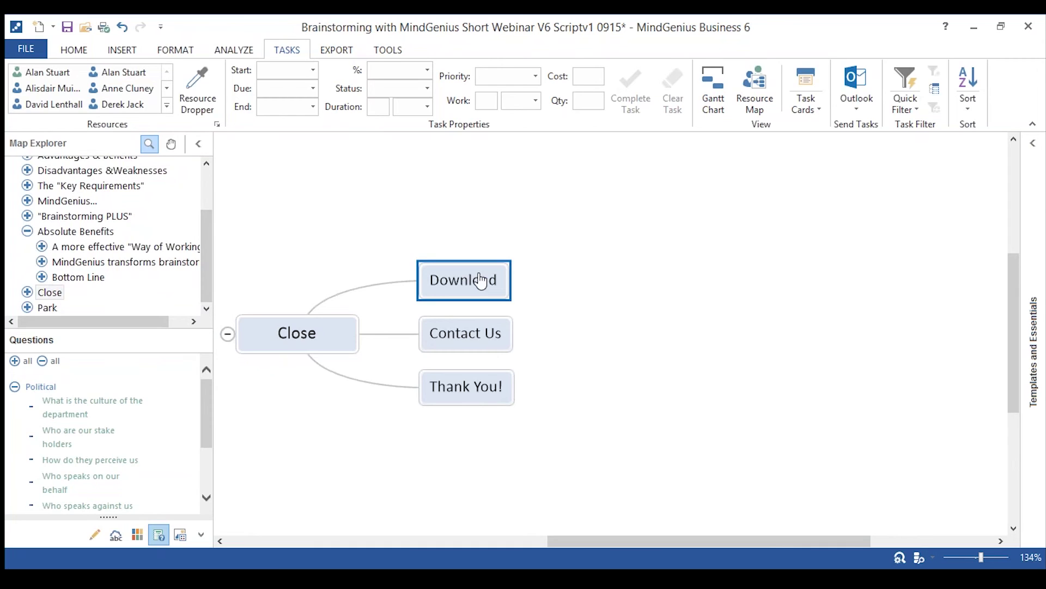
text(www)
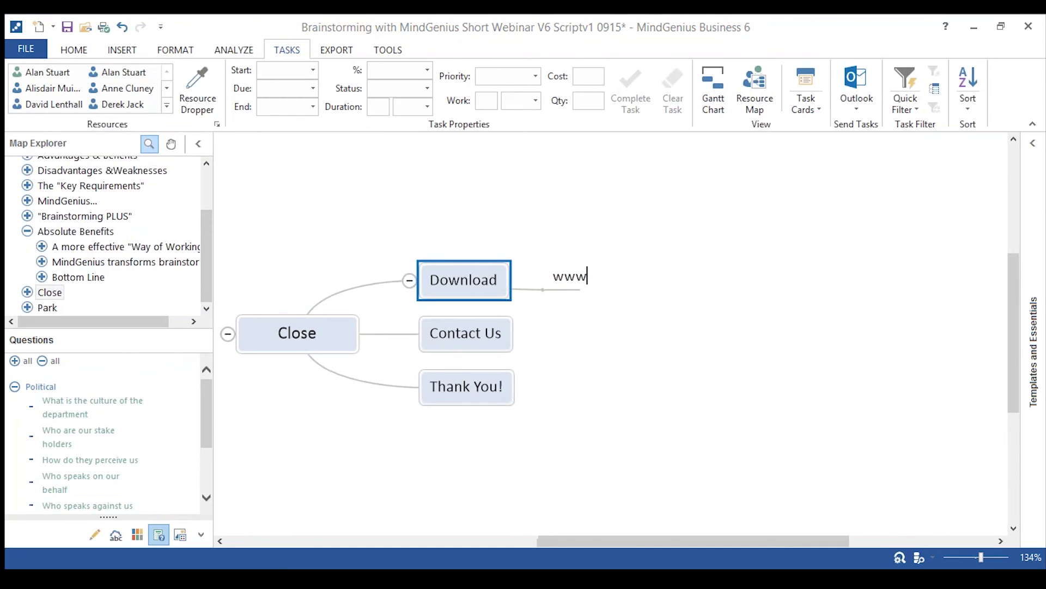
text(.mindgenius.copm)
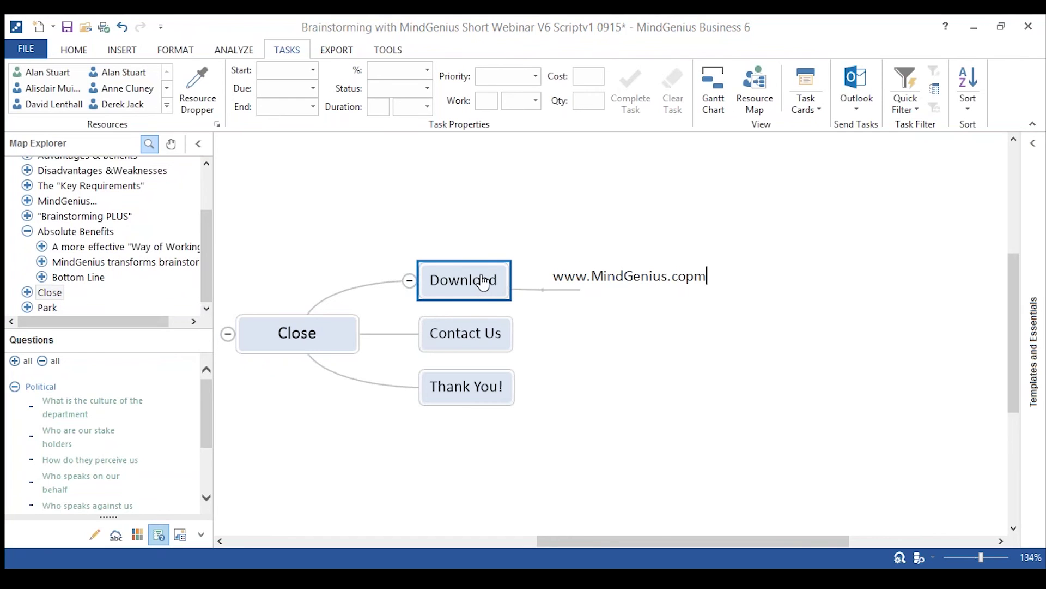
key(BackSpace)
key(BackSpace)
text(m)
key(Return)
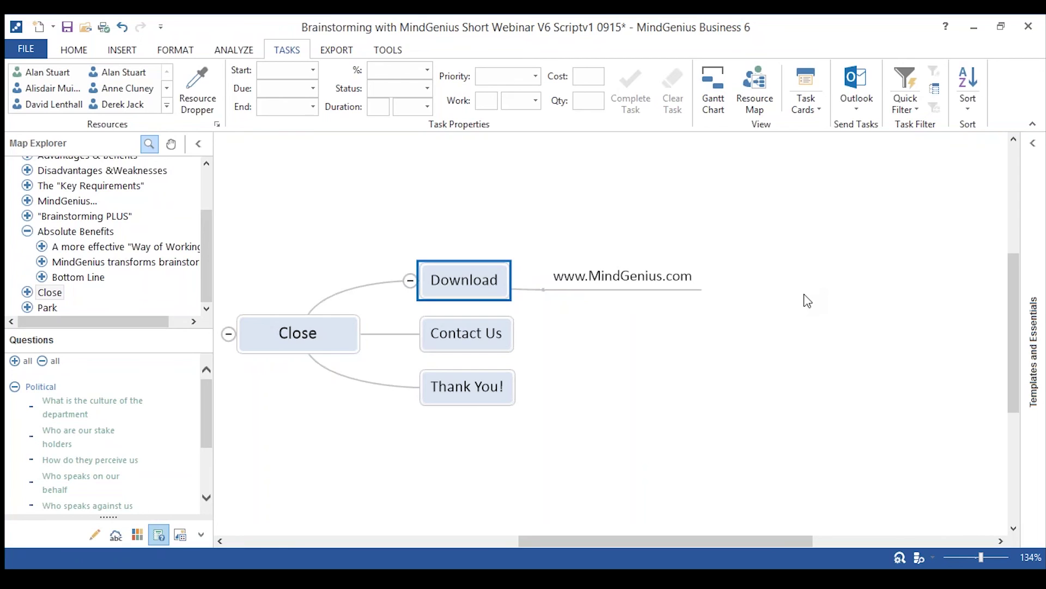
click(455, 341)
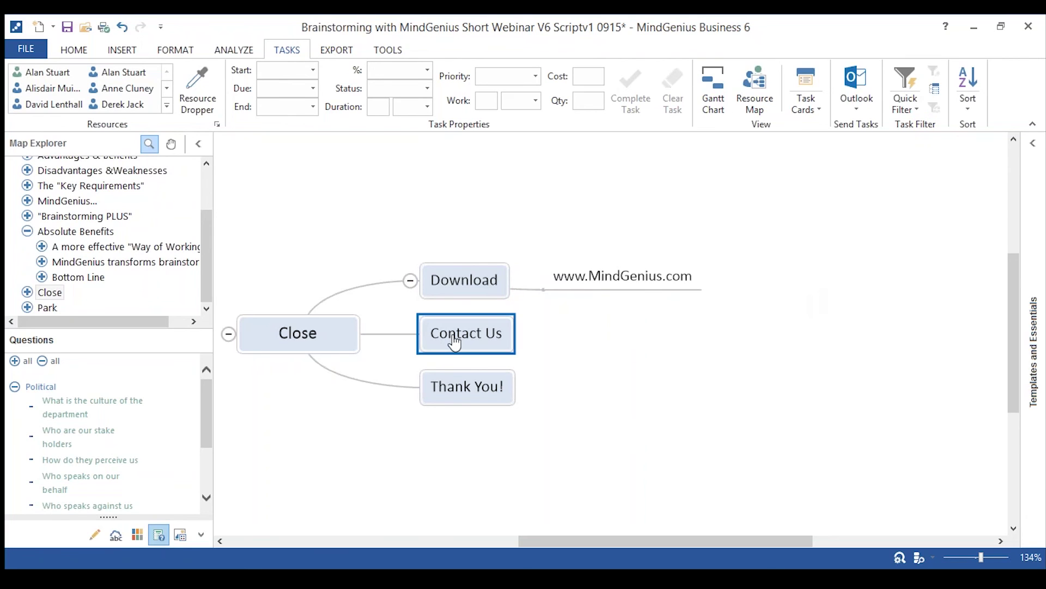
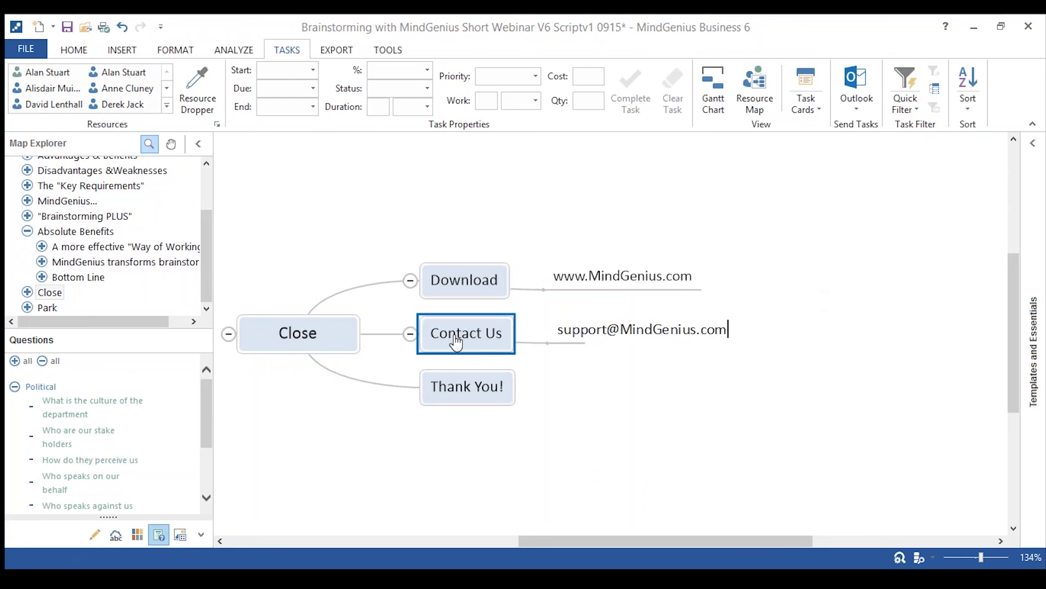
Add the support e-mail address as a sub-branch under Contact Us.
key(Return)
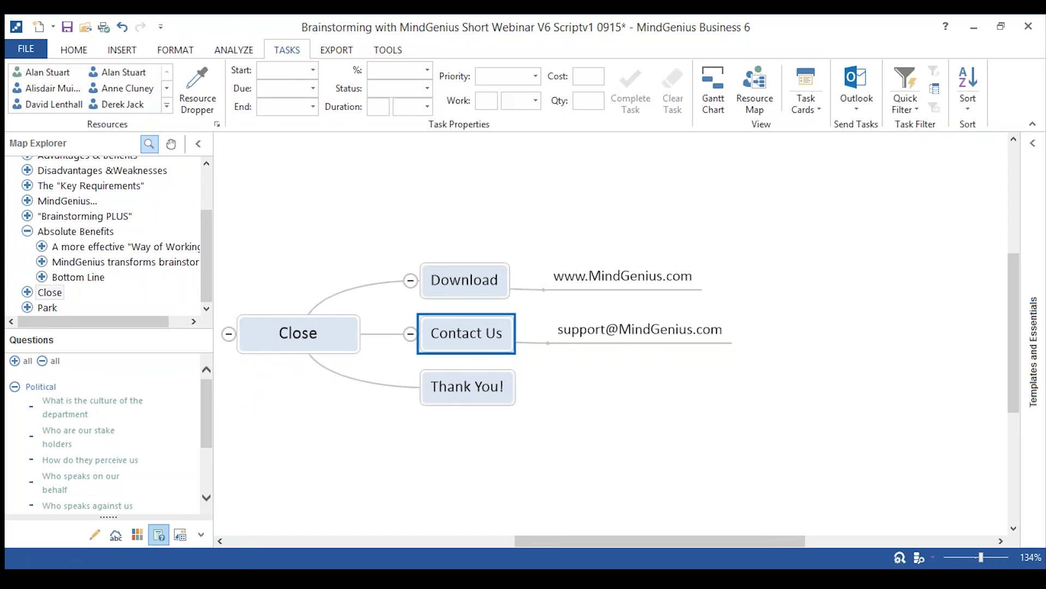
click(471, 406)
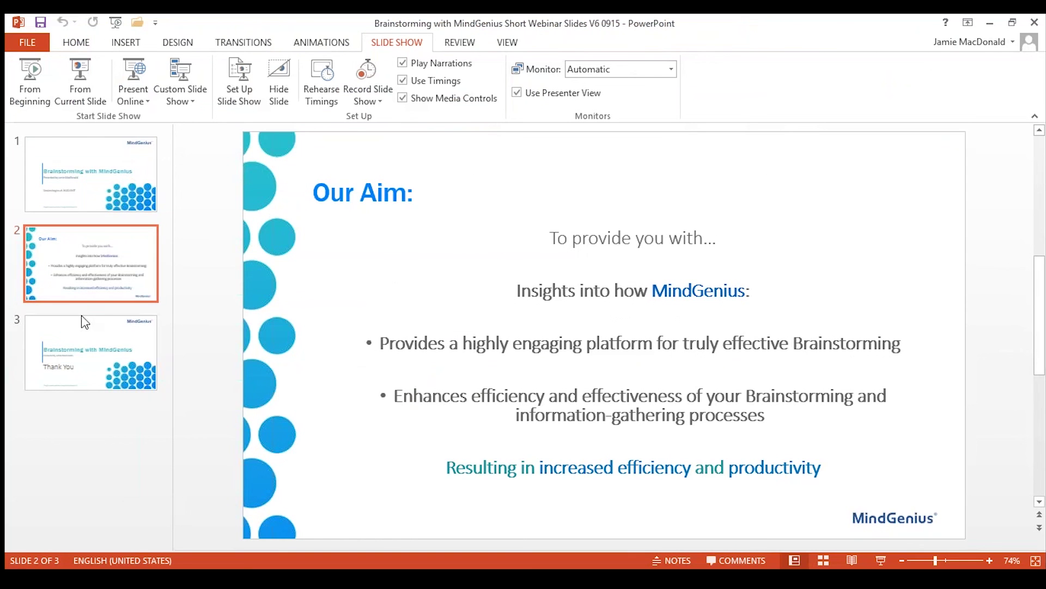
Play slide 3, the Thank You slide, full screen from the current slide.
click(85, 321)
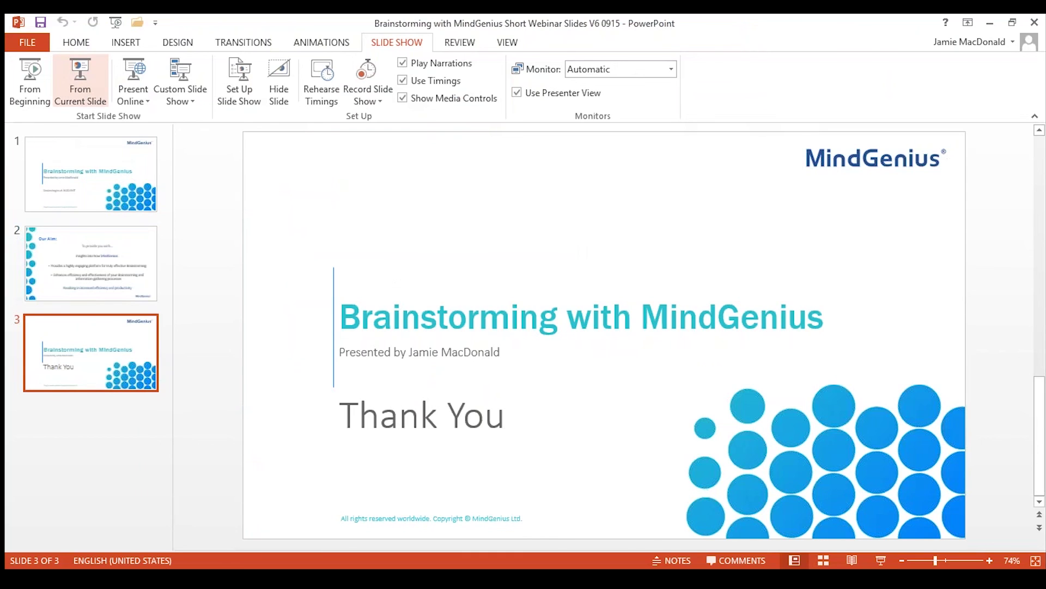
click(81, 82)
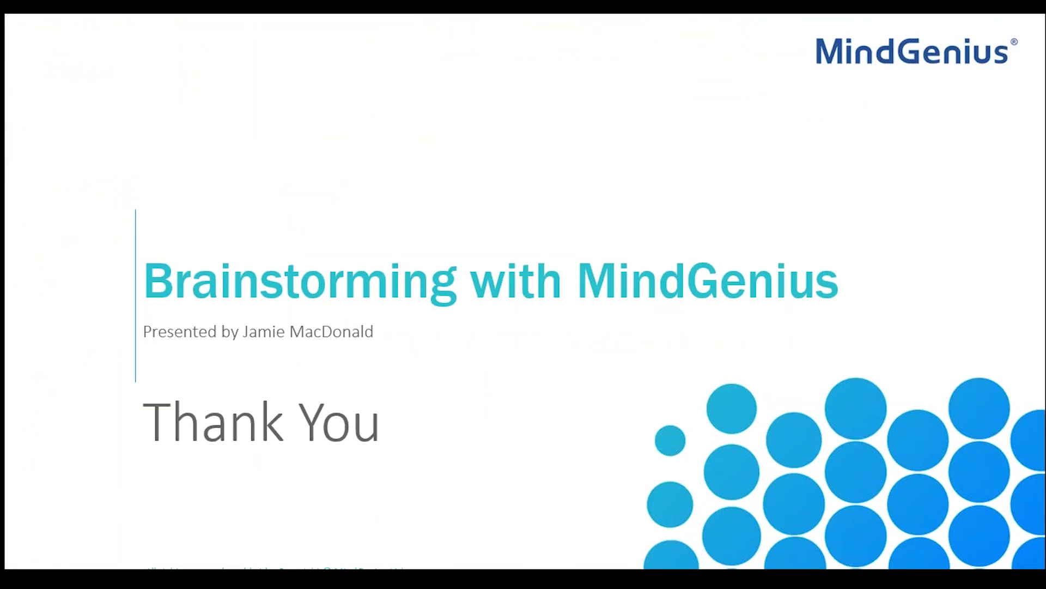